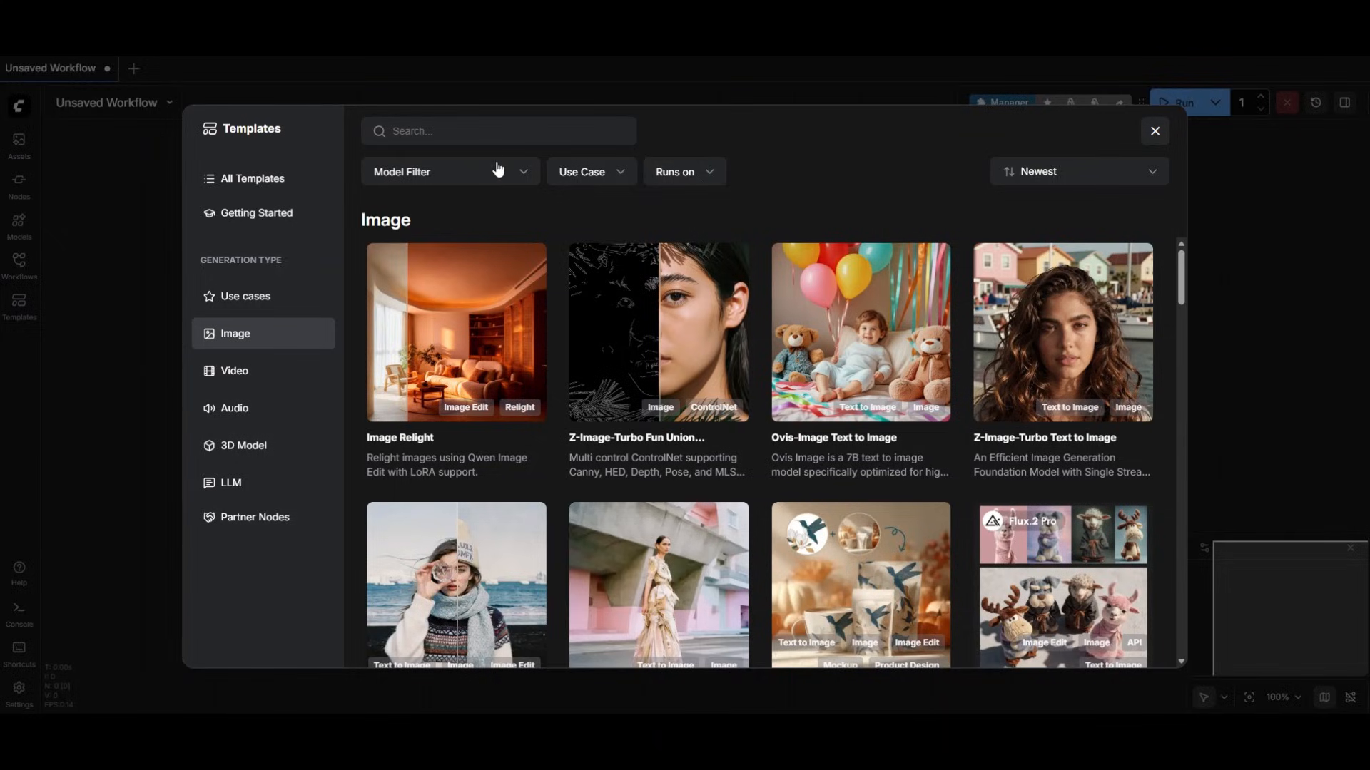
# Step: Open the Z-Image-Turbo Text to Image template and download its missing text encoder, VAE, diffusion and LoRA models to the pod
pyautogui.click(1073, 321)
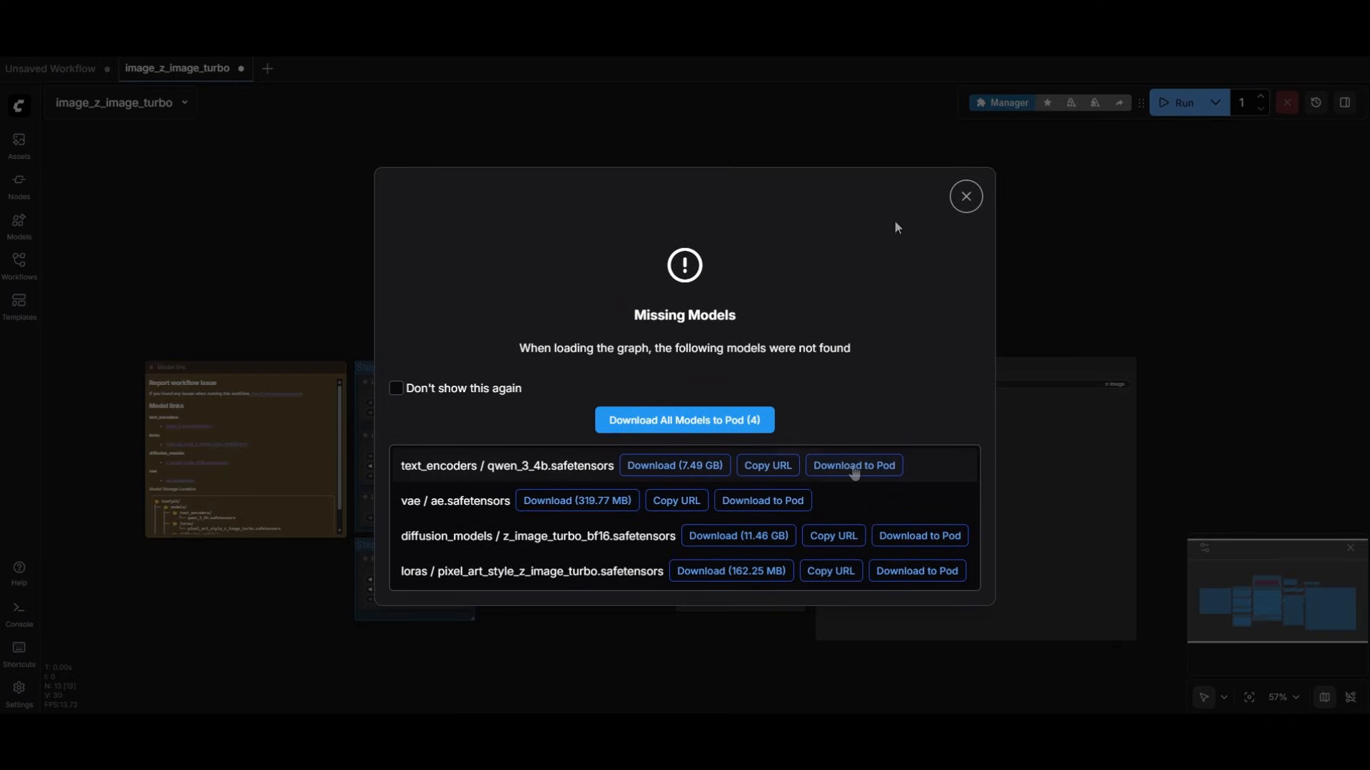
pyautogui.click(852, 465)
pyautogui.click(793, 500)
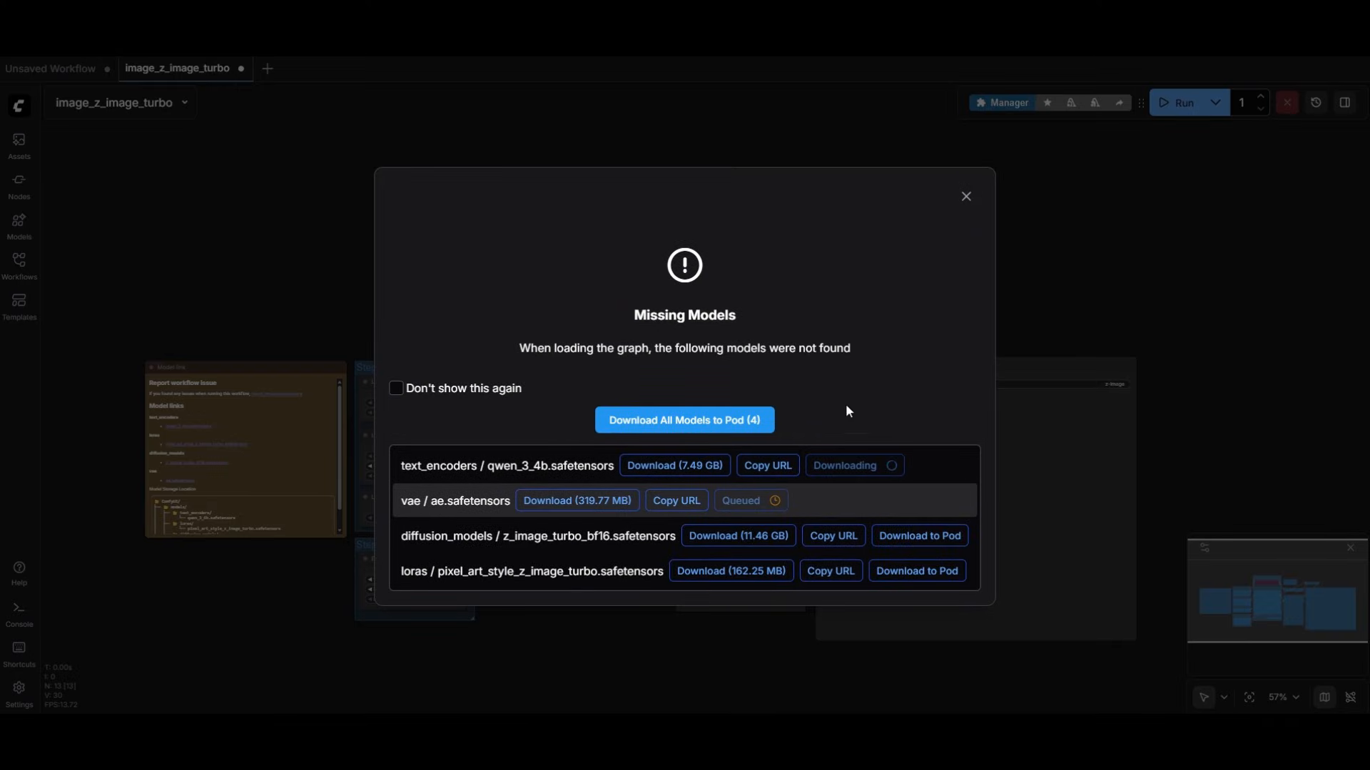
pyautogui.click(918, 538)
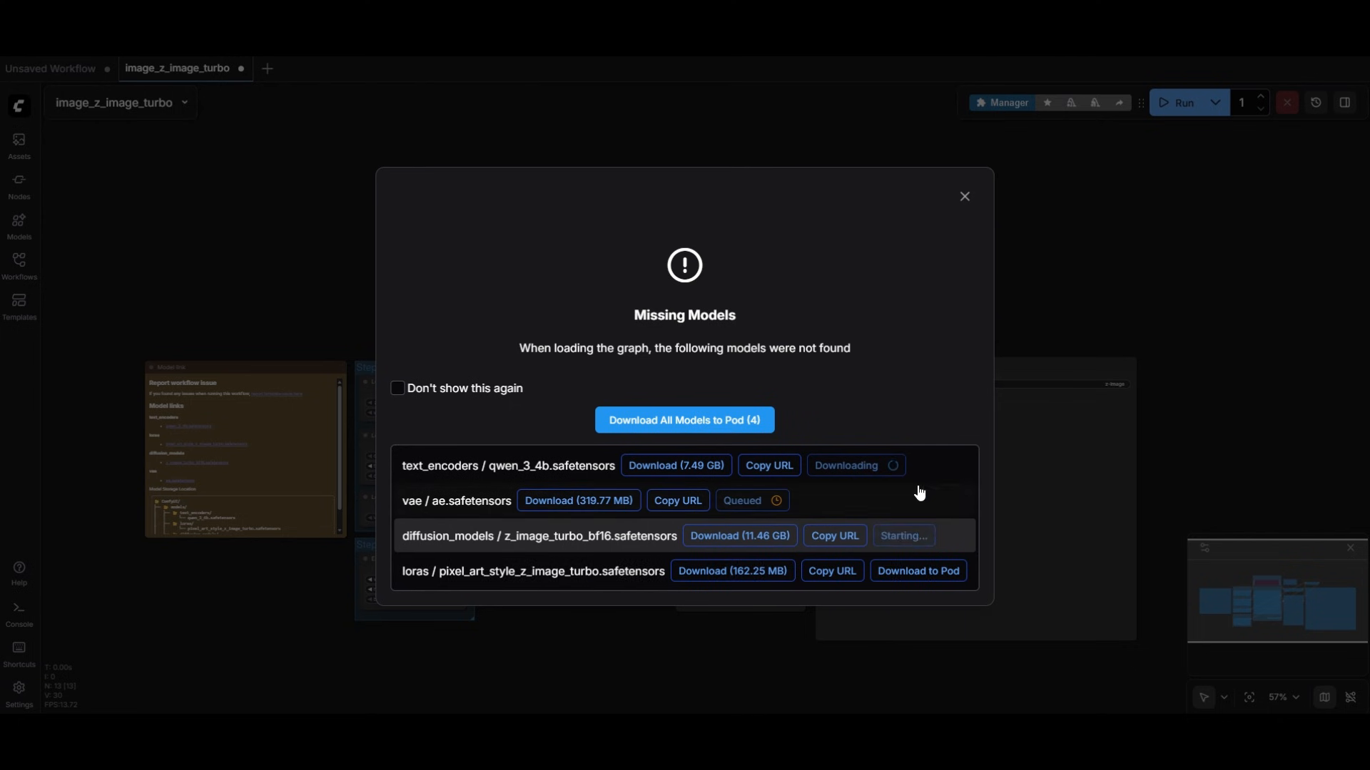
pyautogui.click(918, 572)
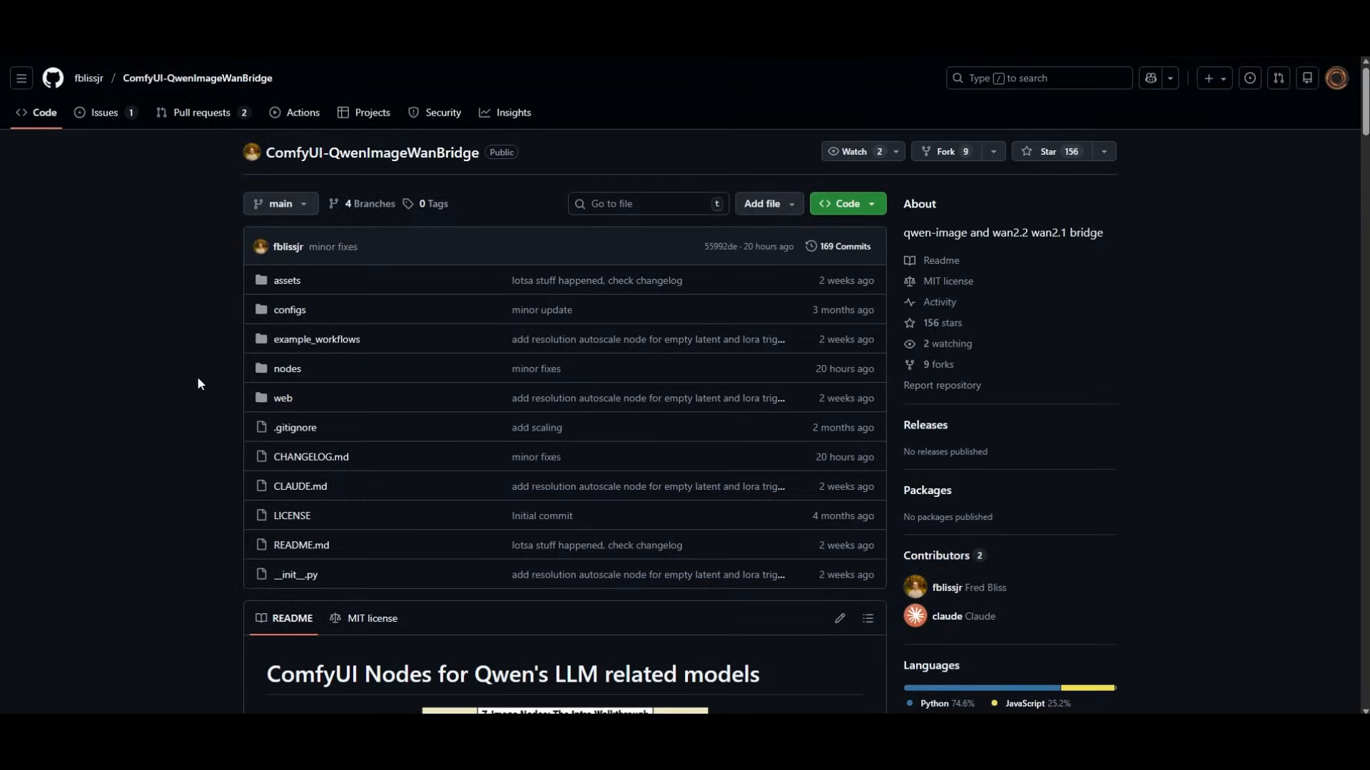
# Step: Read the ComfyUI-QwenImageWanBridge repository's README, explainer image, and Z-Image intro, character generation and text encoder guides
pyautogui.scroll(-5, 203, 384)
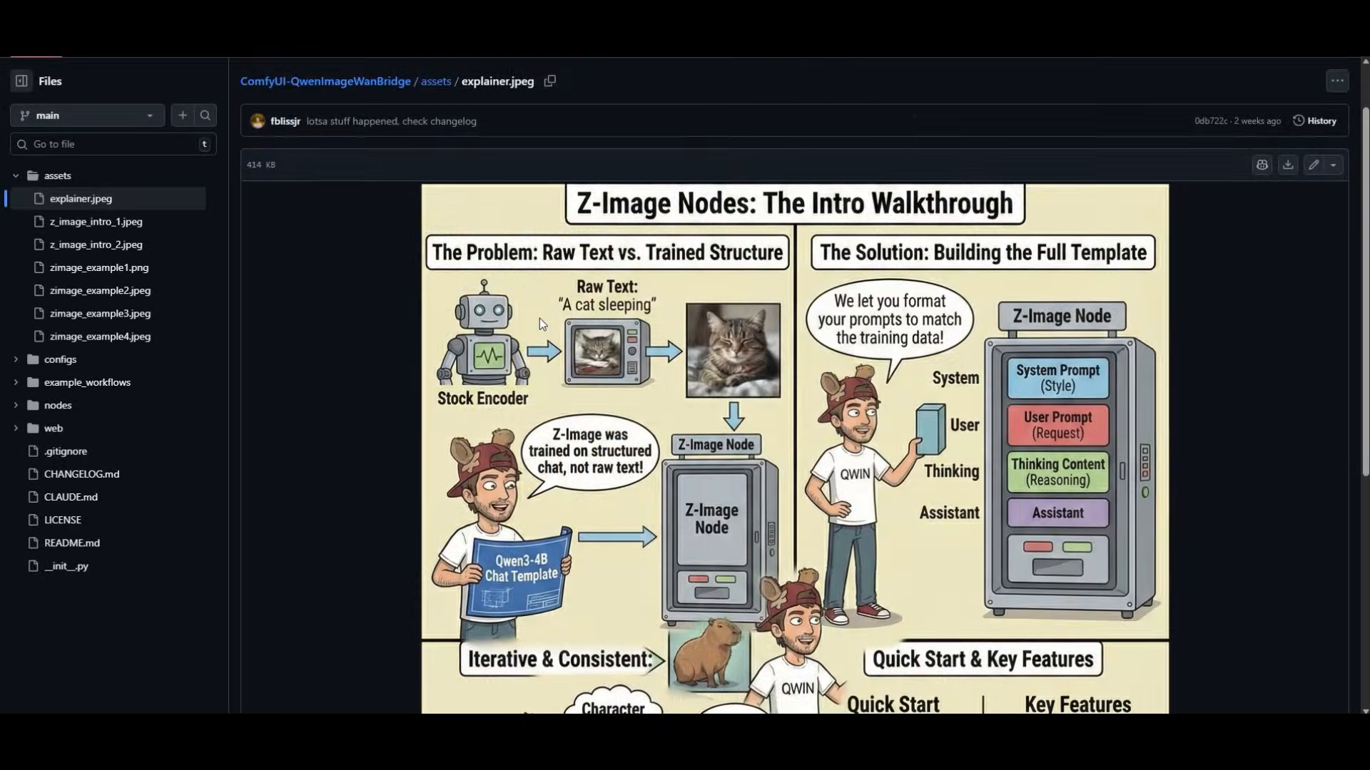
pyautogui.scroll(-1, 540, 319)
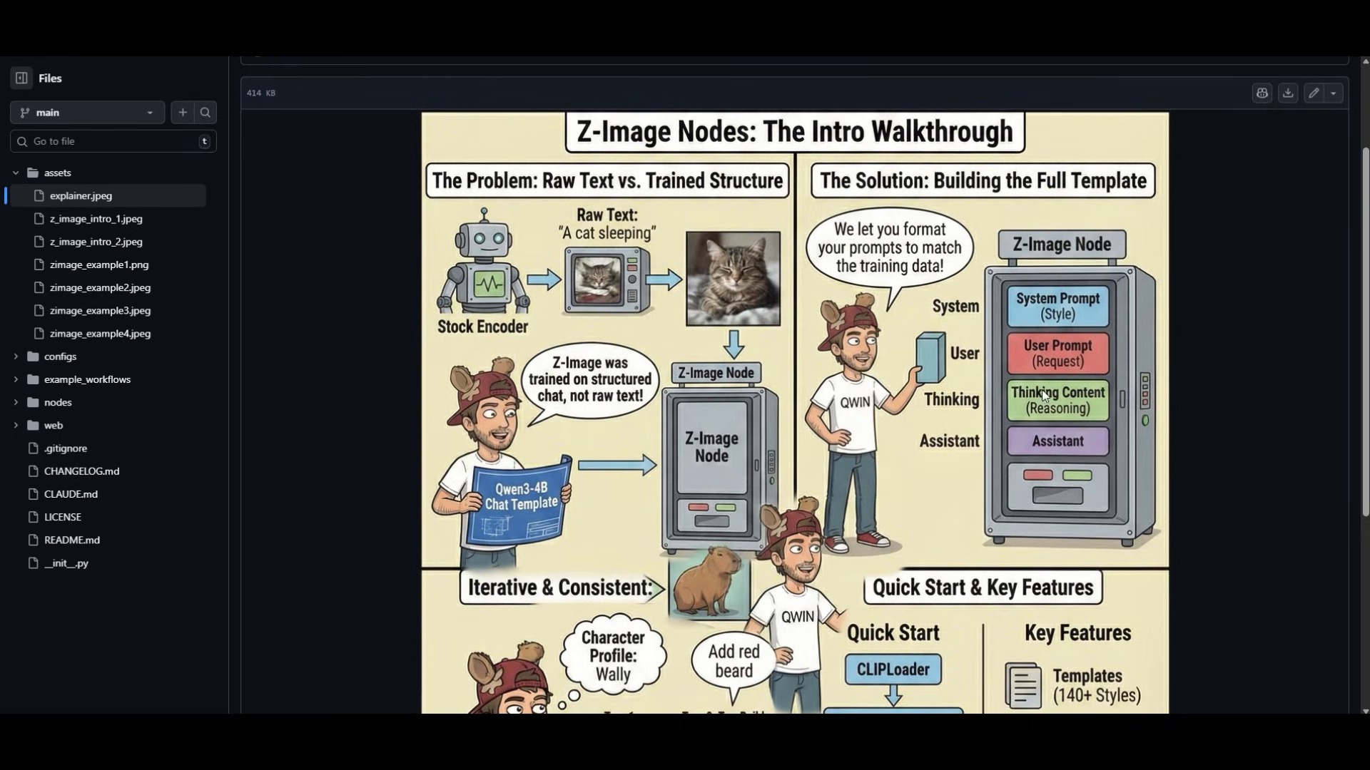
pyautogui.scroll(-1, 963, 383)
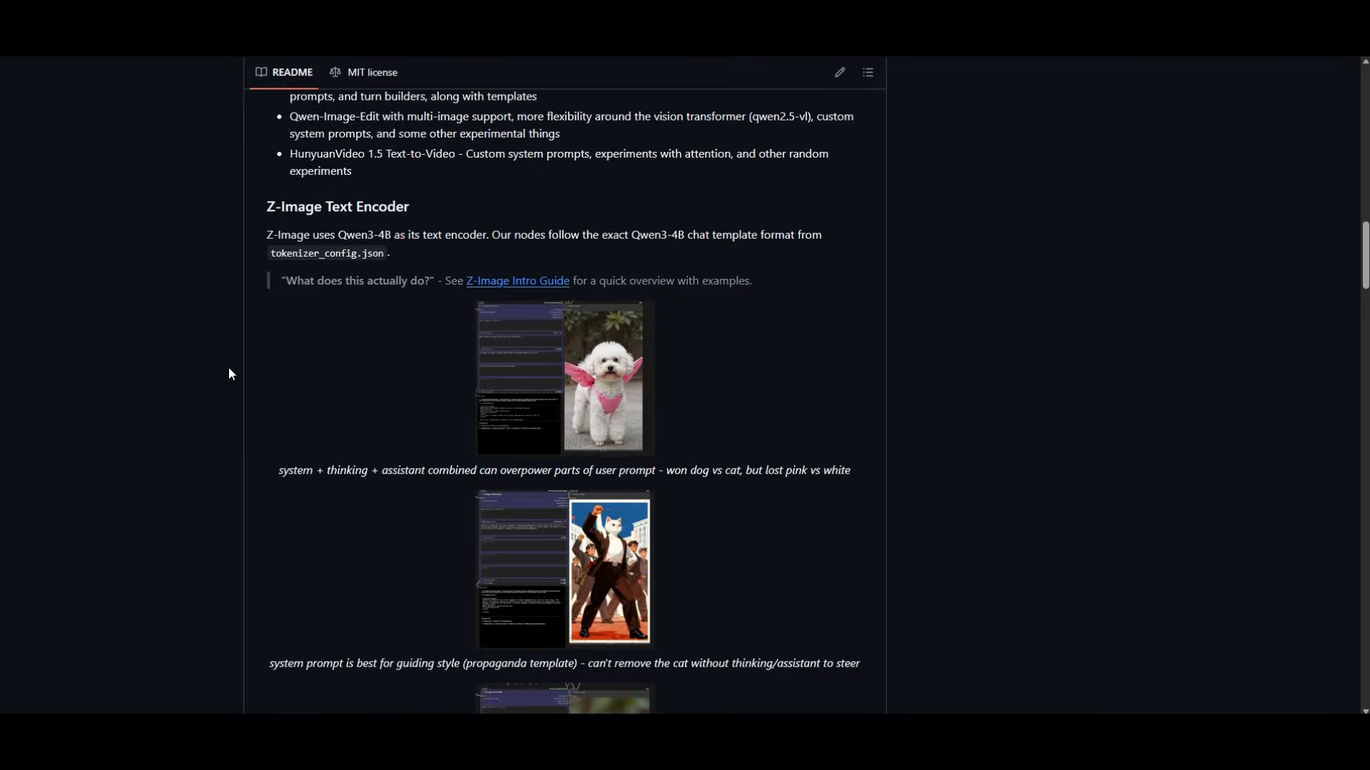
pyautogui.scroll(-4, 228, 374)
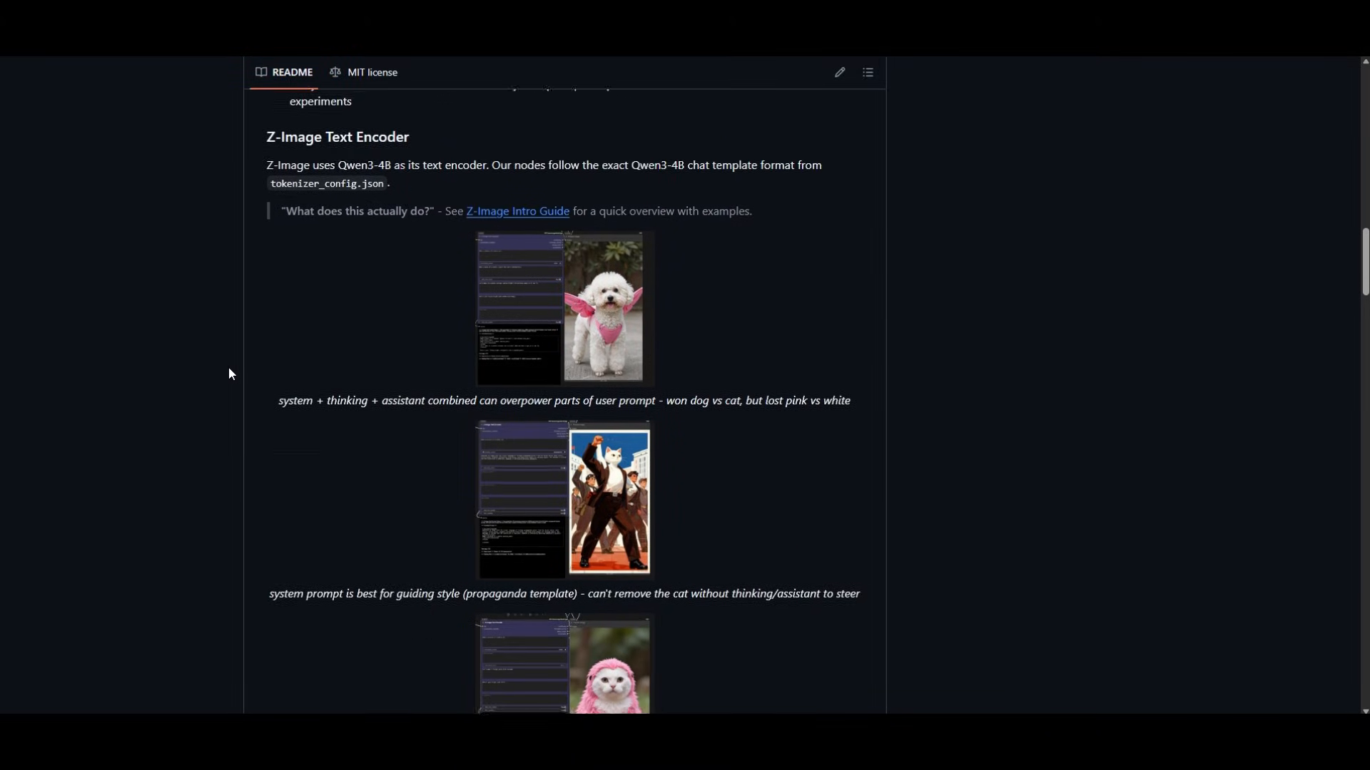
pyautogui.scroll(-1, 232, 374)
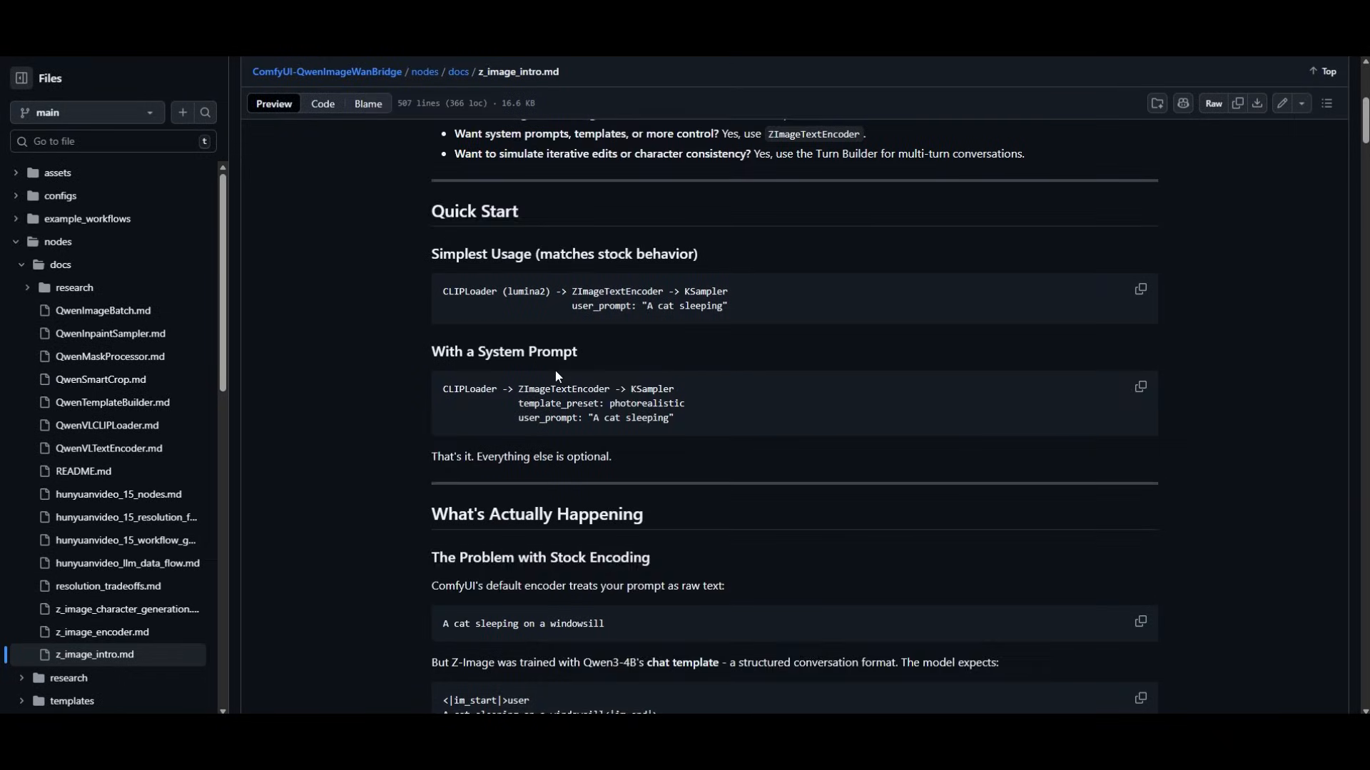
pyautogui.scroll(-15, 555, 370)
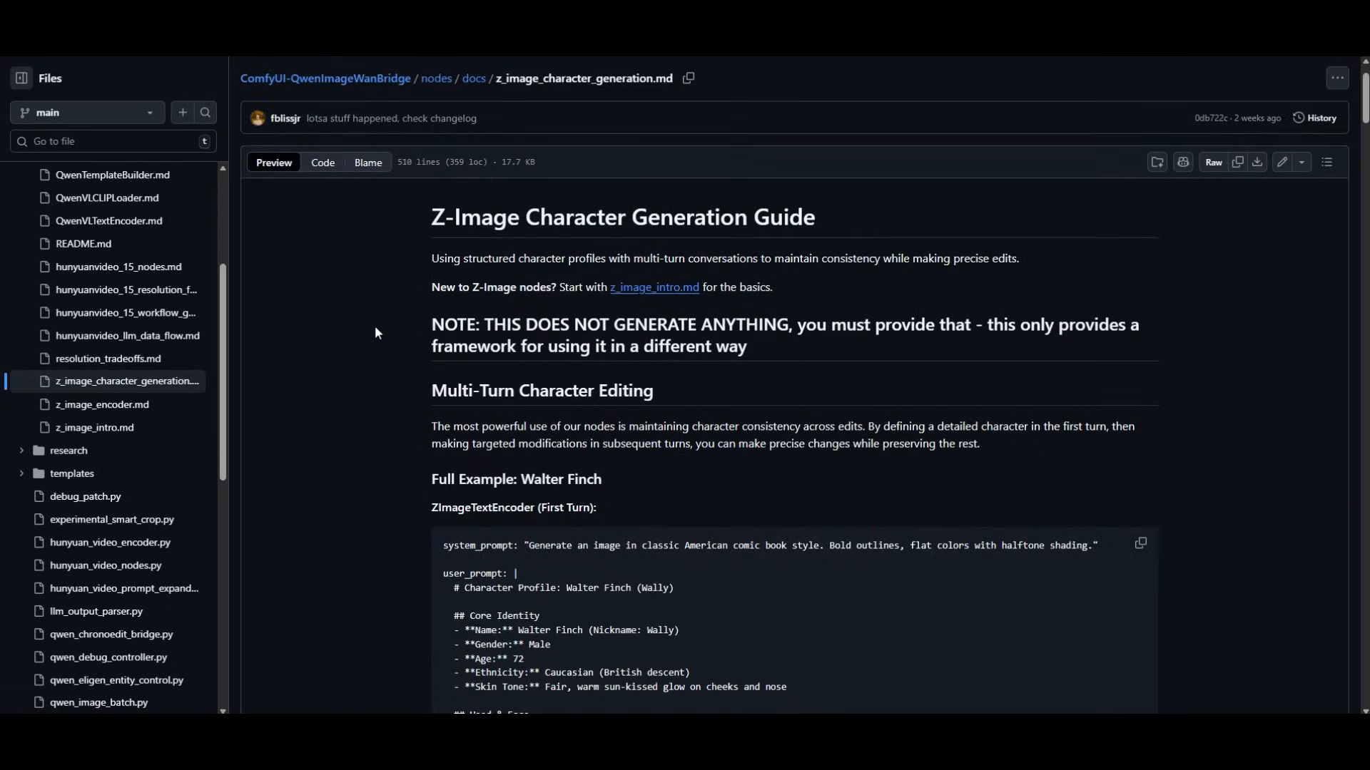
pyautogui.scroll(-3, 366, 360)
pyautogui.scroll(4, 363, 374)
pyautogui.scroll(-1, 364, 377)
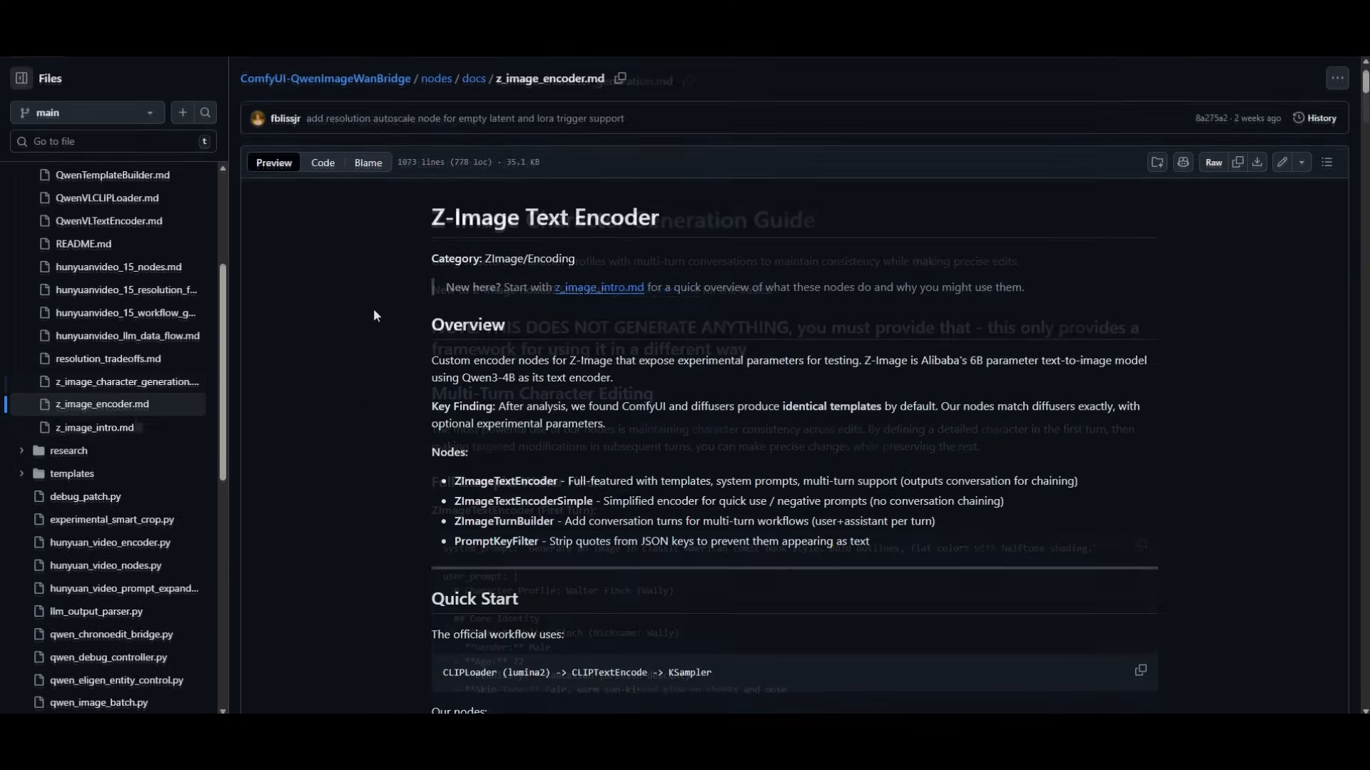
pyautogui.scroll(-2, 379, 327)
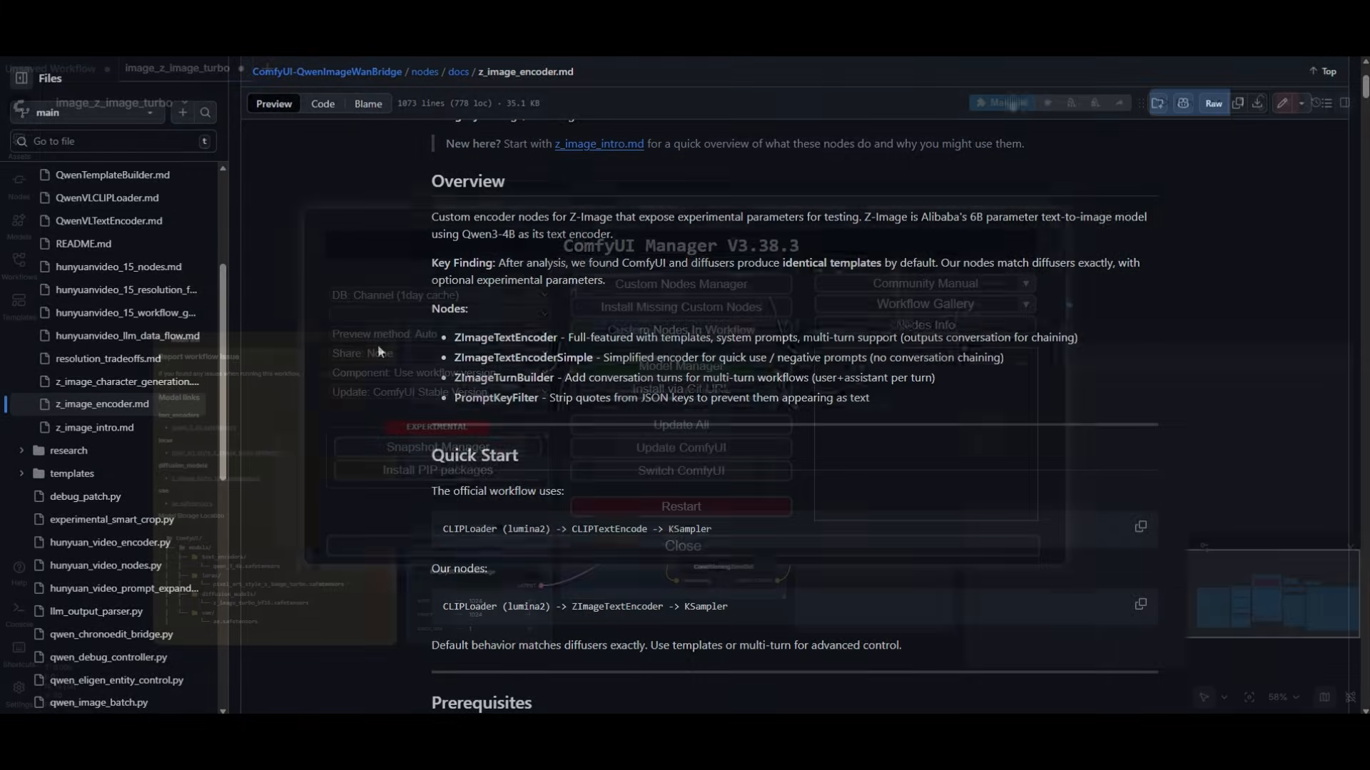
# Step: Find the ComfyUI-KJNodes pack among the custom nodes with the search "kj node" and install it
pyautogui.click(714, 281)
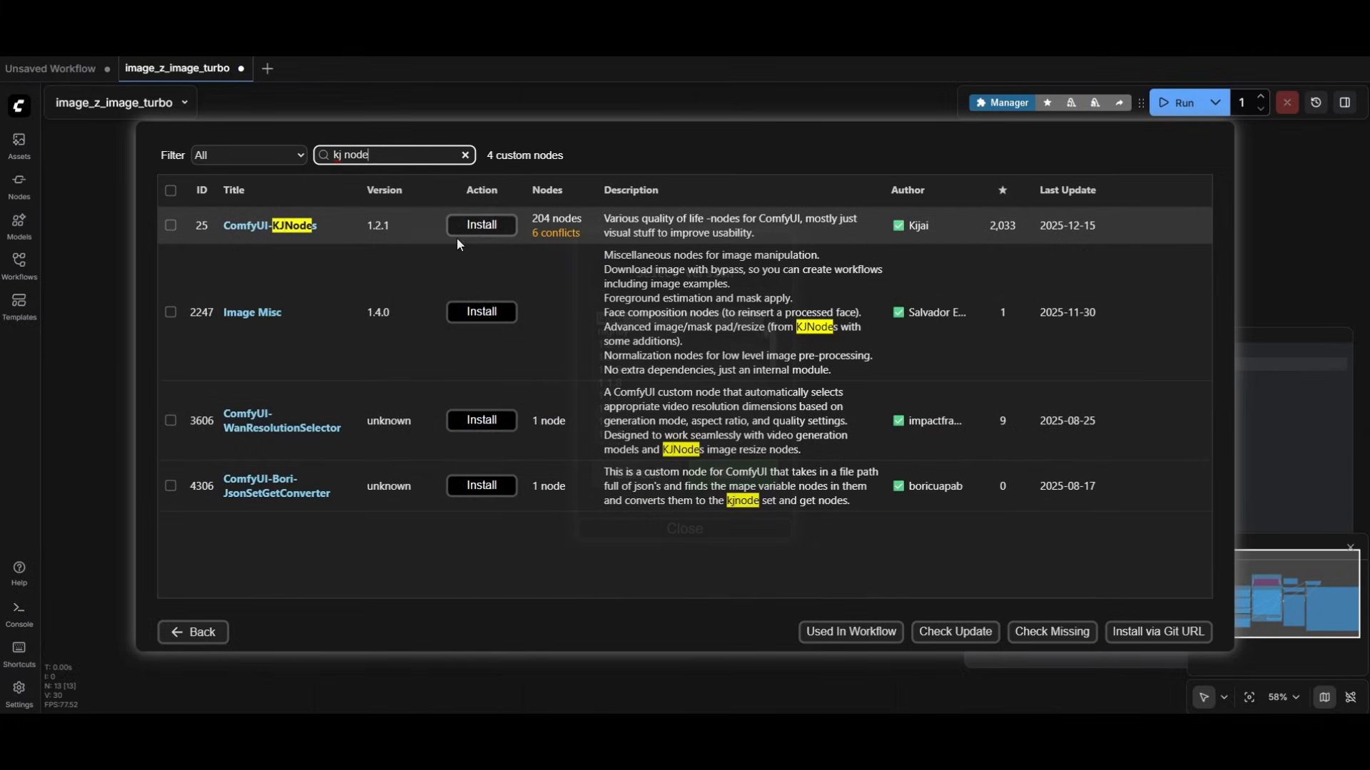
pyautogui.click(482, 225)
pyautogui.click(729, 474)
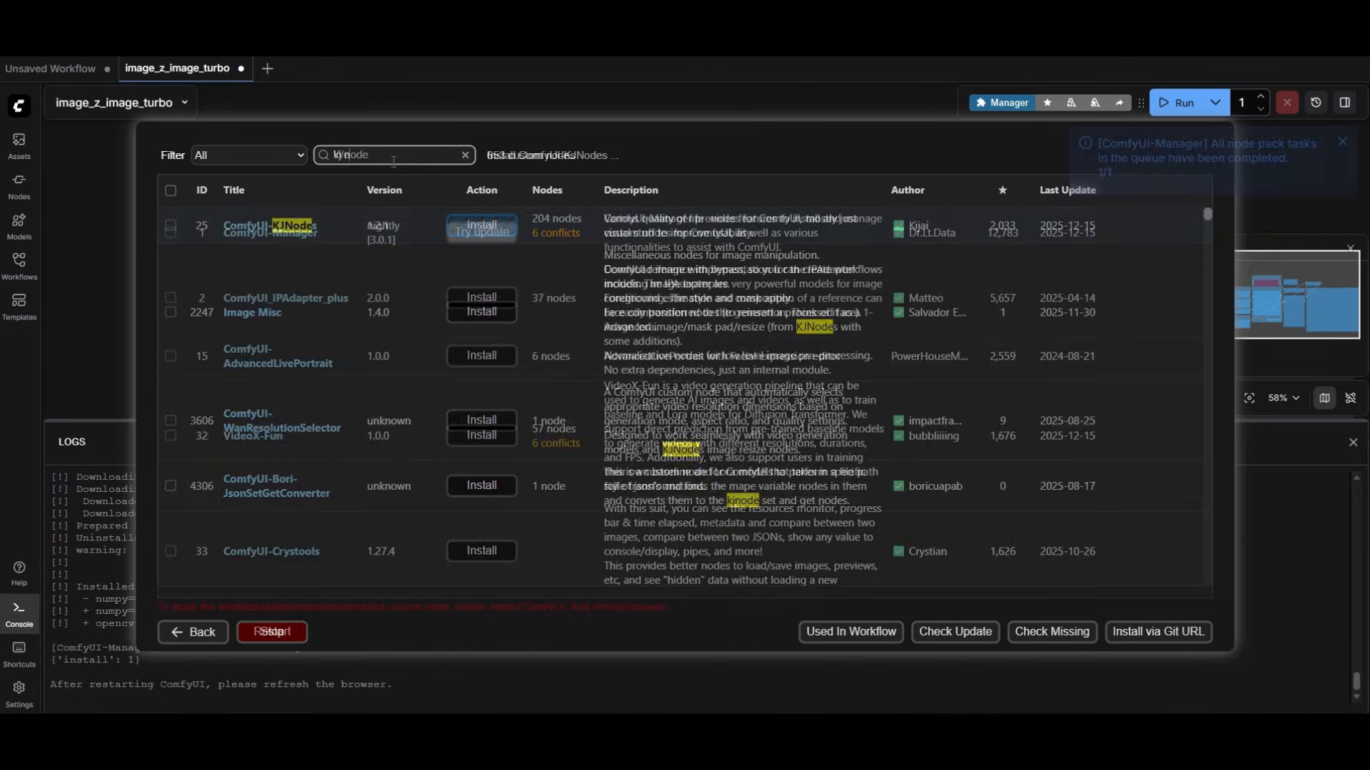
# Step: Search the custom nodes for "Qw" and install the latest version of ComfyUI-QwenVL
pyautogui.click(393, 155)
pyautogui.press('BackSpace')
pyautogui.press('BackSpace')
pyautogui.press('BackSpace')
pyautogui.press('BackSpace')
pyautogui.press('BackSpace')
pyautogui.press('BackSpace')
pyautogui.press('BackSpace')
pyautogui.write('Qw')
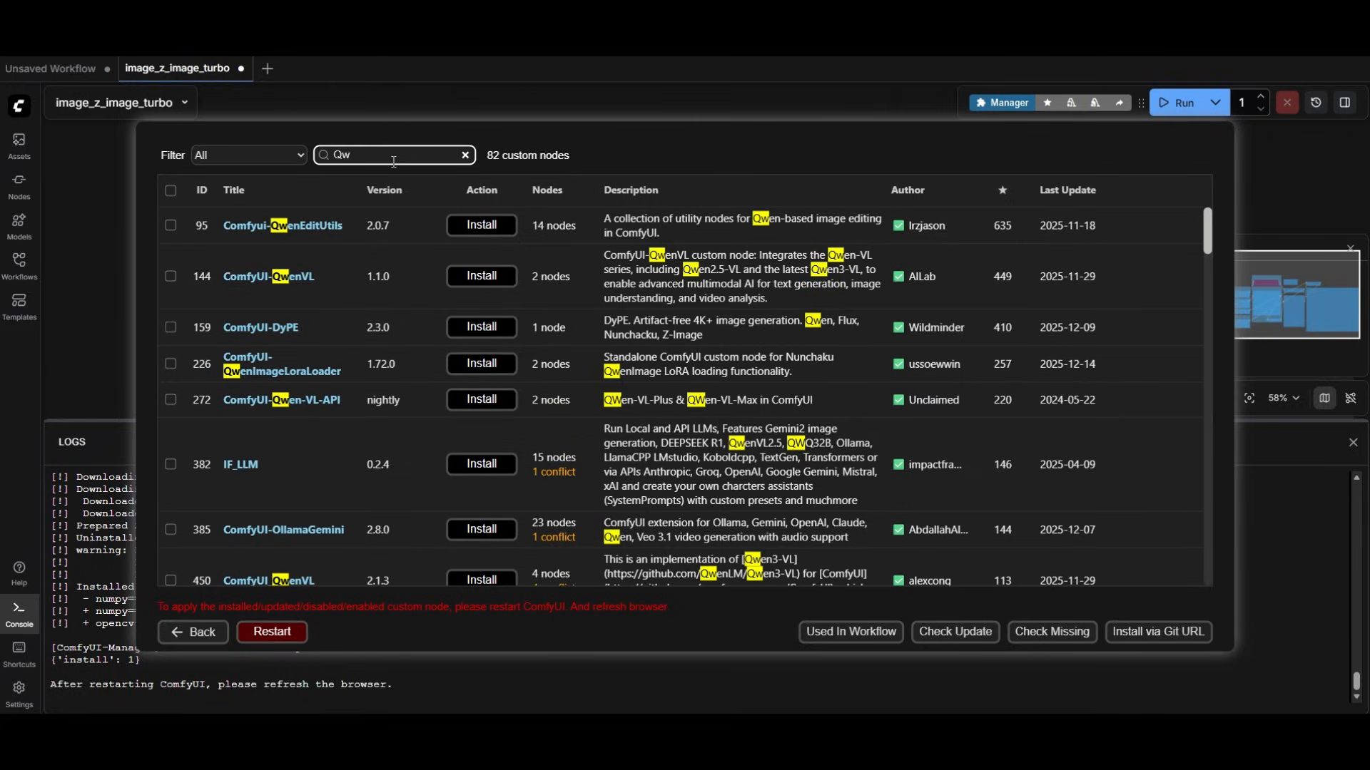
pyautogui.click(493, 273)
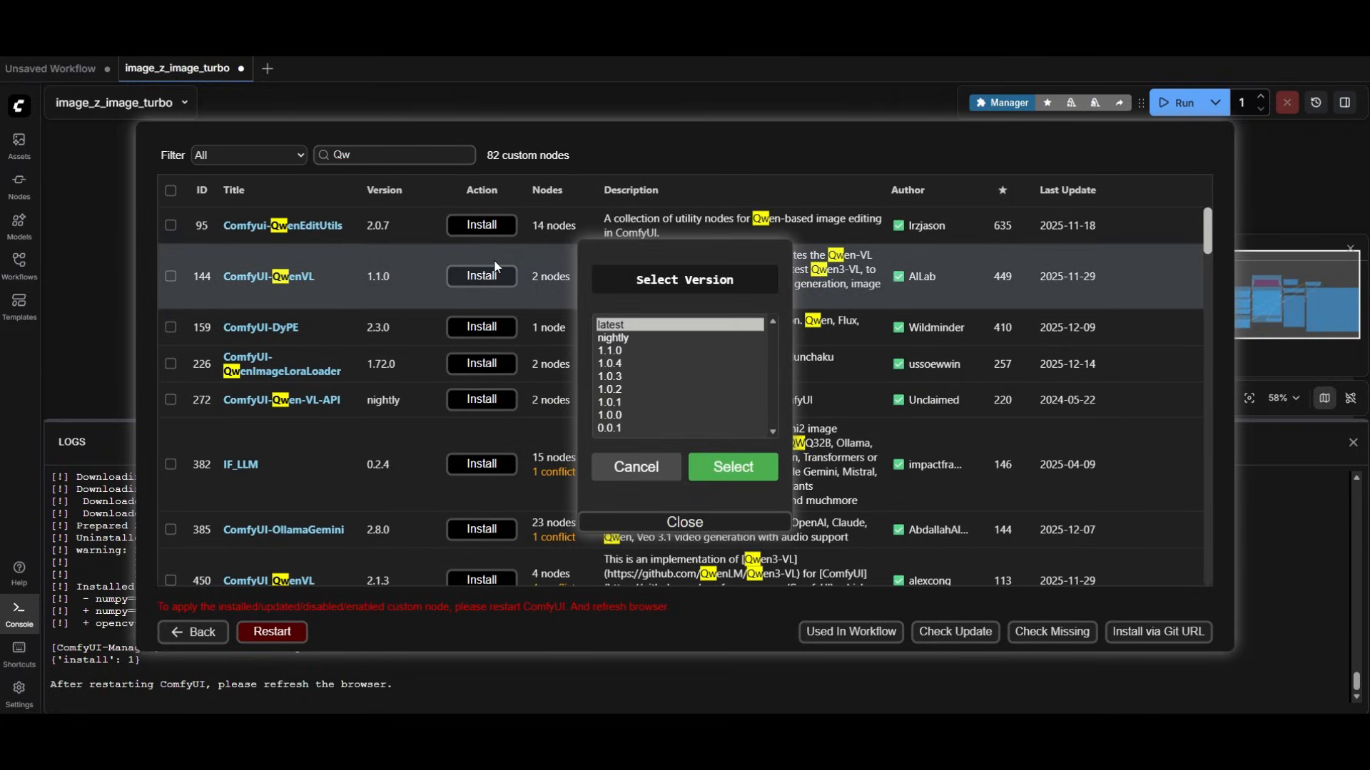
pyautogui.click(772, 467)
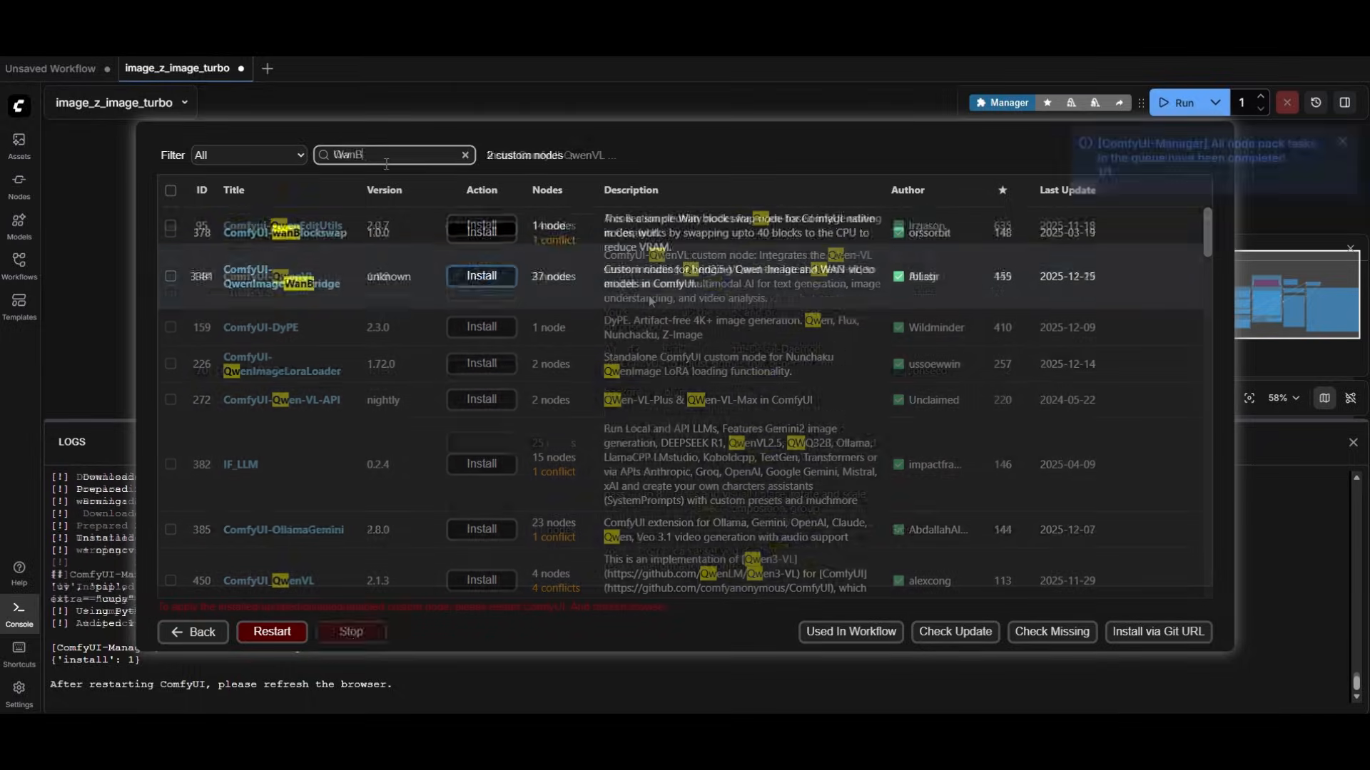
# Step: Search for "WanBri", install ComfyUI-QwenImageWanBridge, and reboot the server
pyautogui.write('ri')
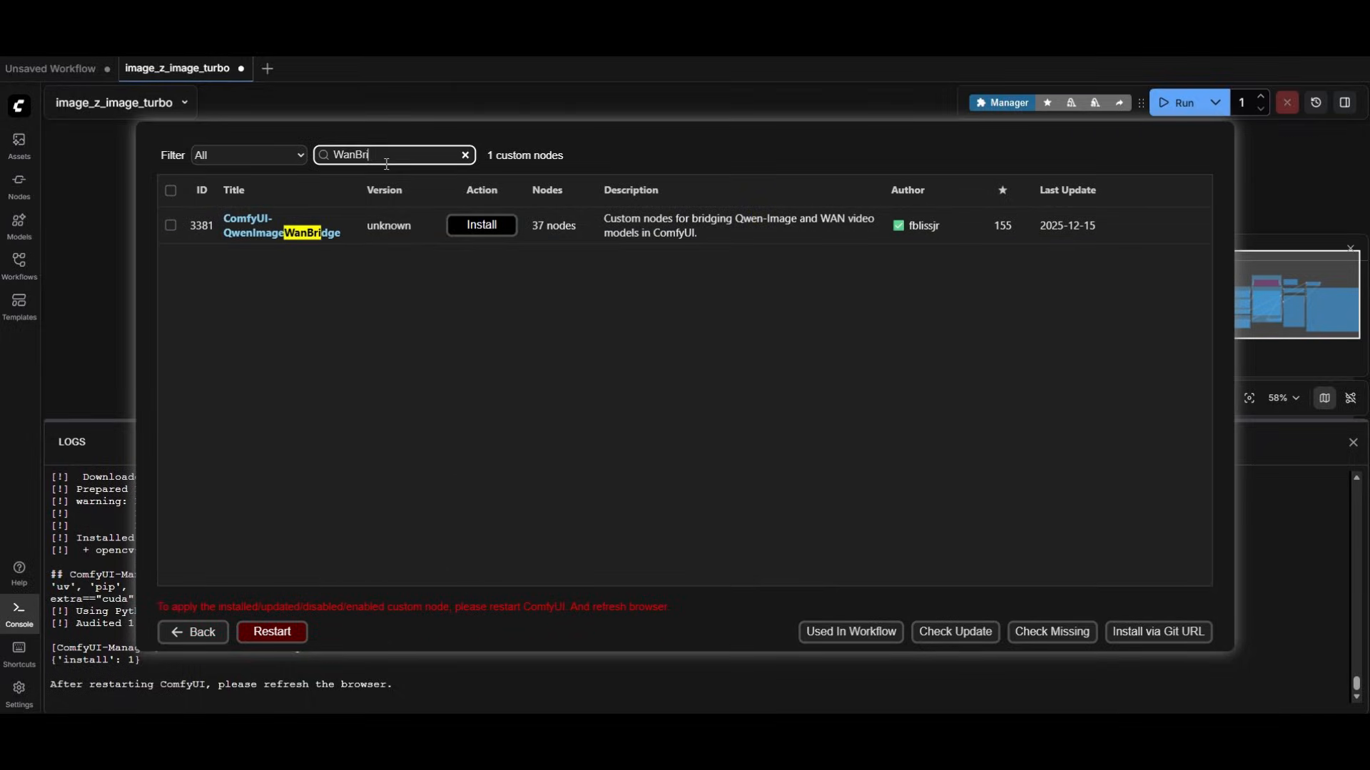
pyautogui.click(480, 225)
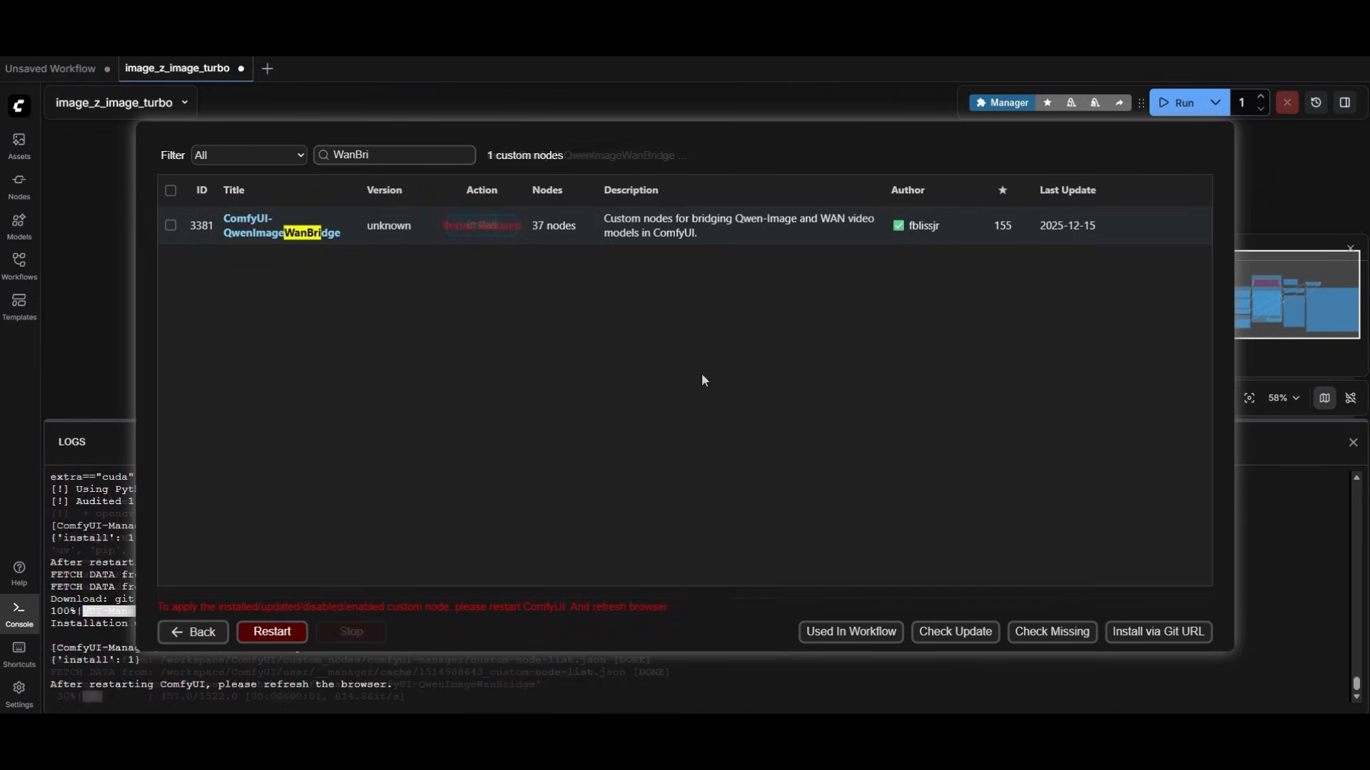
pyautogui.click(289, 633)
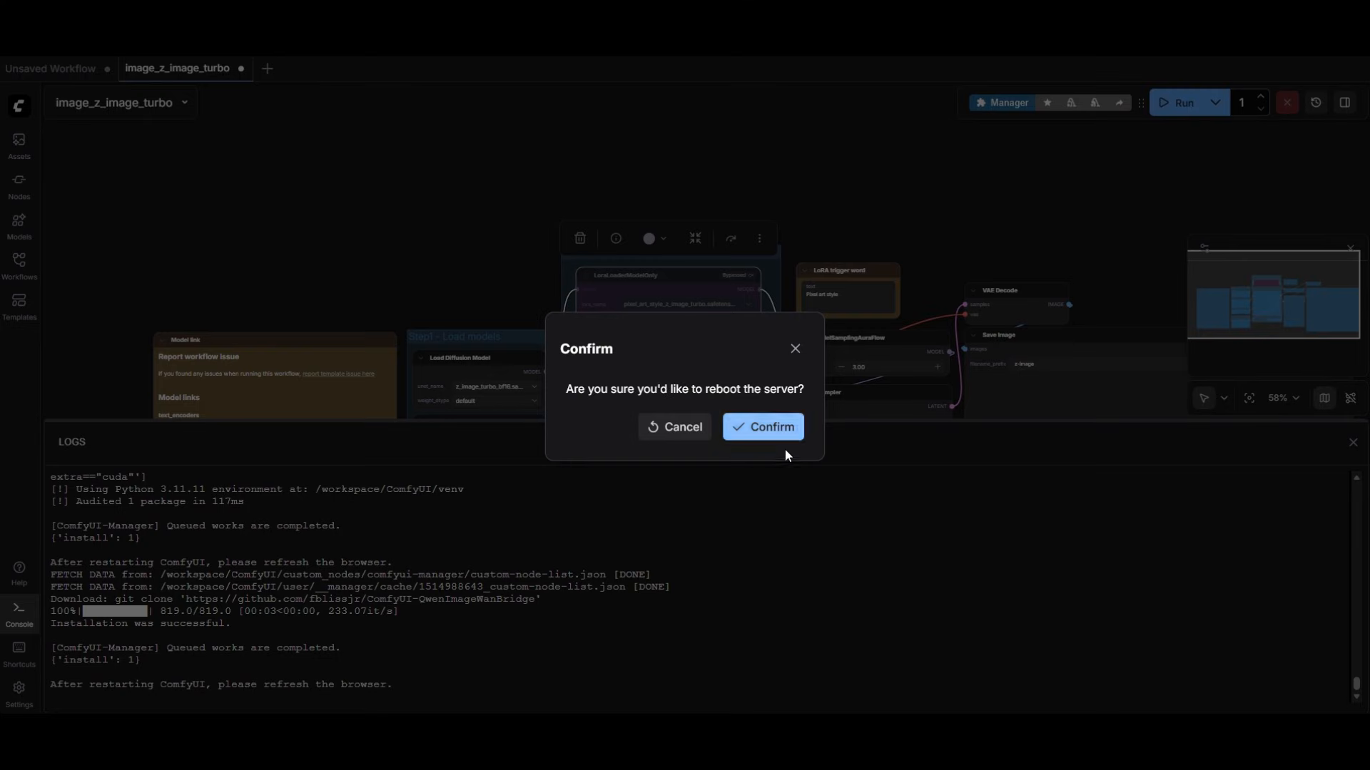
pyautogui.click(771, 428)
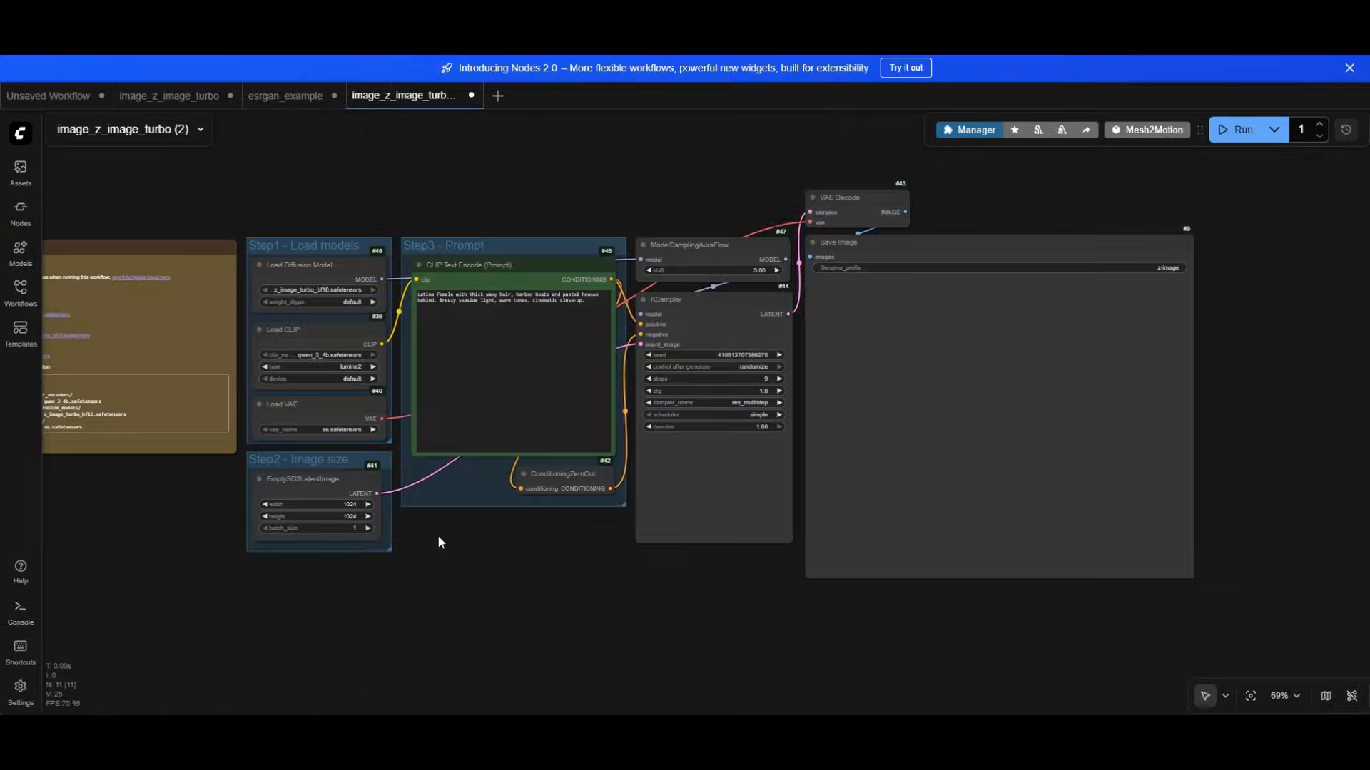
# Step: Search the node library for "Qwen" and add a QwenVL node below the prompt group
pyautogui.doubleClick(443, 533)
pyautogui.write('Qwen')
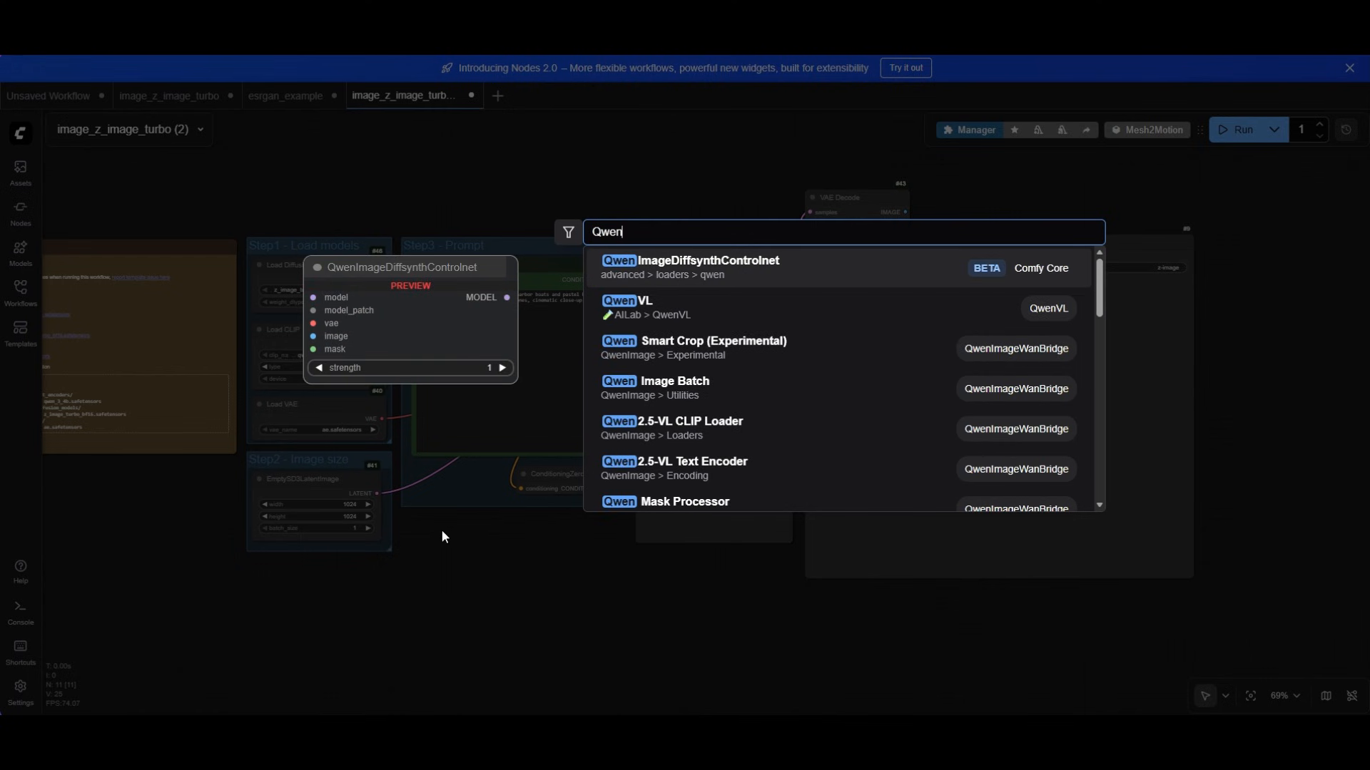
pyautogui.click(706, 304)
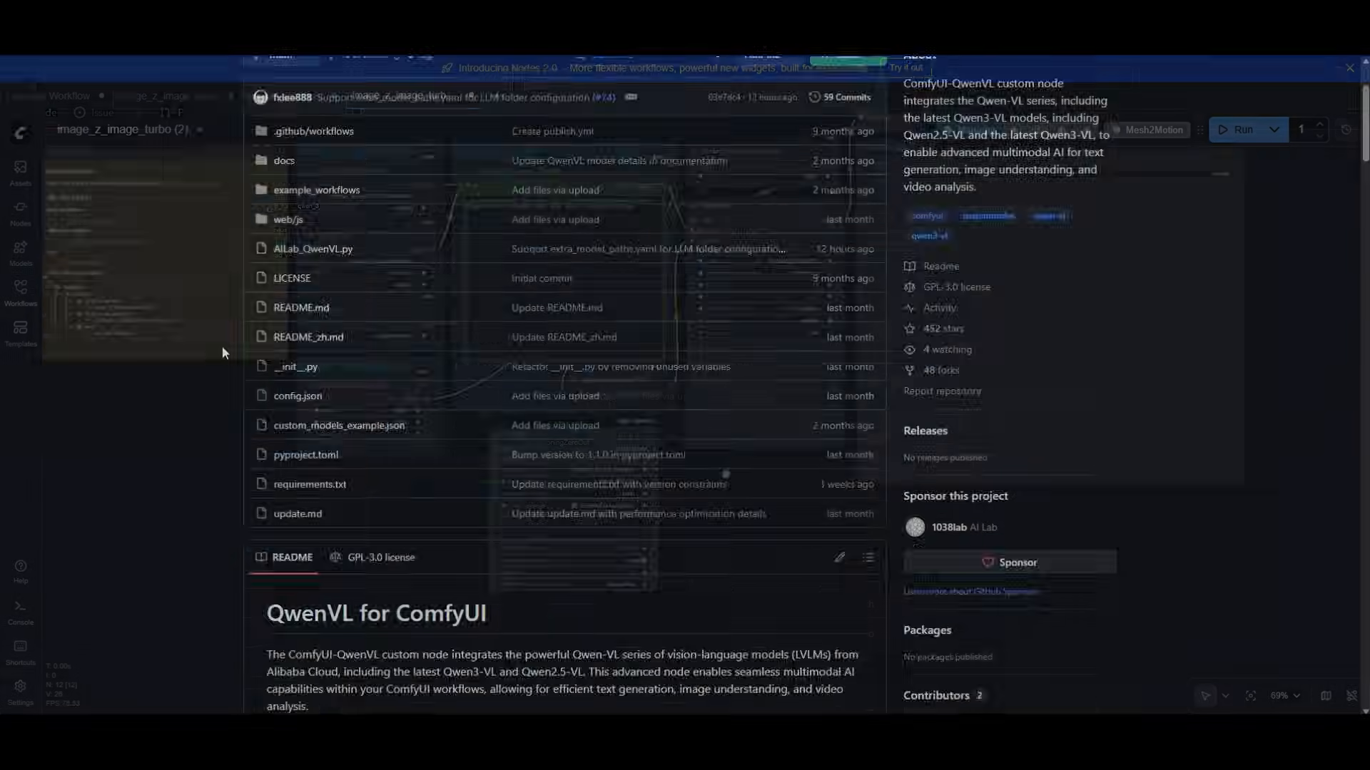
# Step: Review the QwenVL for ComfyUI README, including its News & Updates section
pyautogui.scroll(-5, 222, 345)
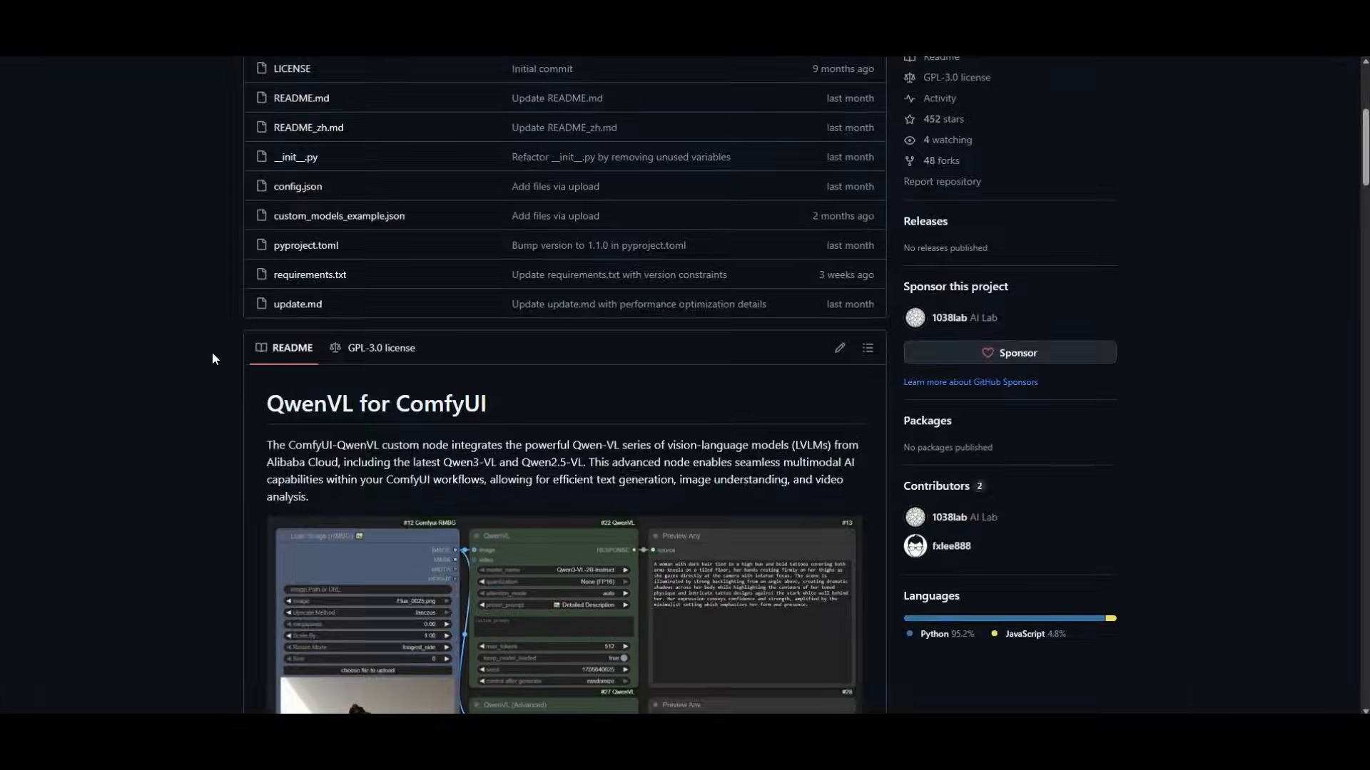
pyautogui.scroll(-3, 211, 366)
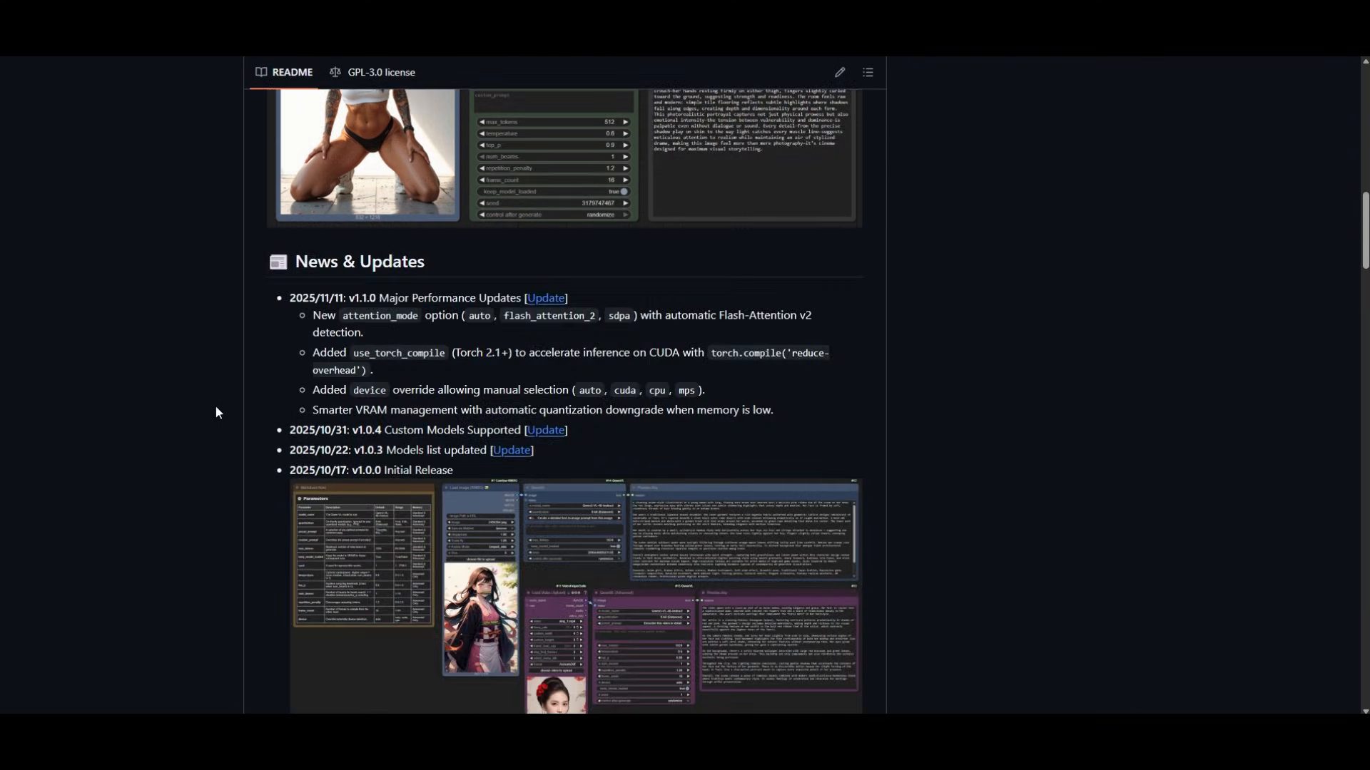
pyautogui.scroll(-1, 216, 412)
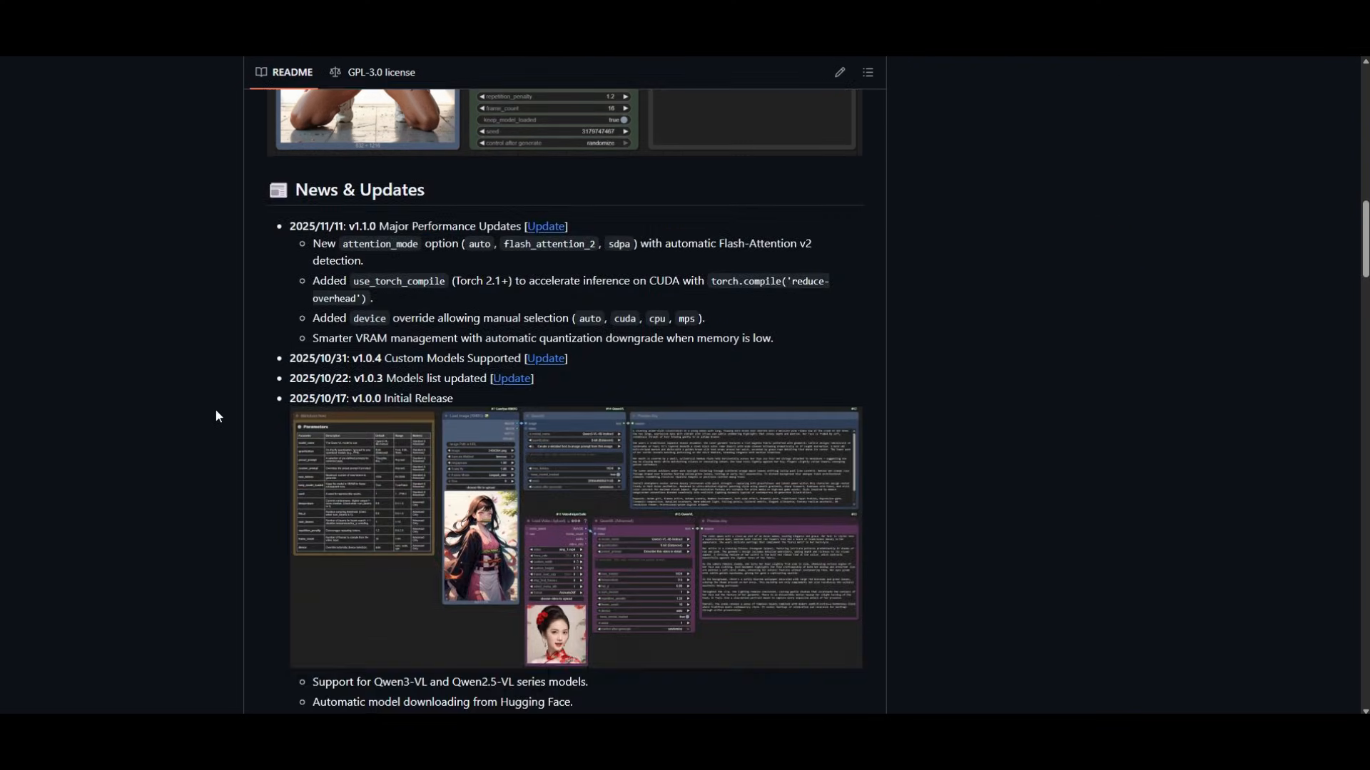
pyautogui.scroll(1, 613, 378)
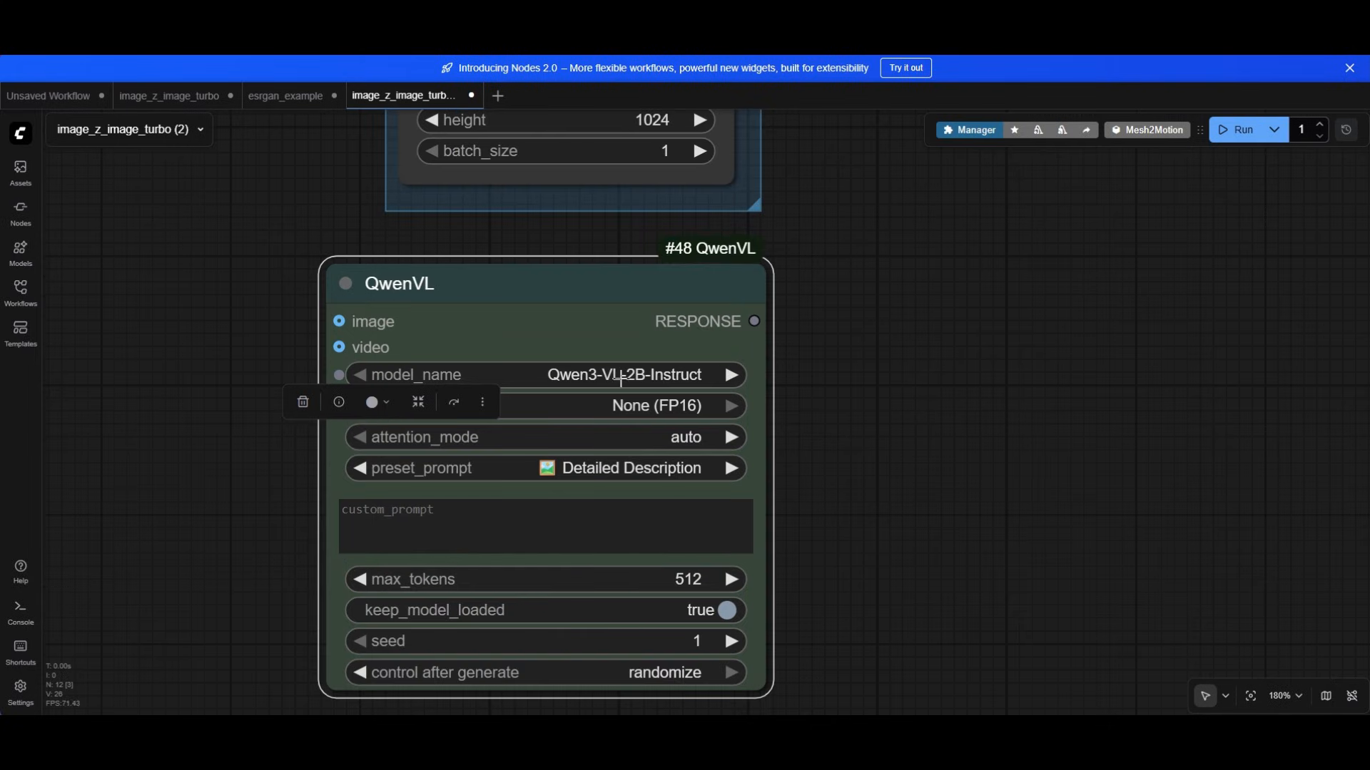
# Step: Set the QwenVL node's model to Qwen3-VL-4B-Instruct-FP8 and its quantization to 8-bit (Balanced)
pyautogui.click(618, 376)
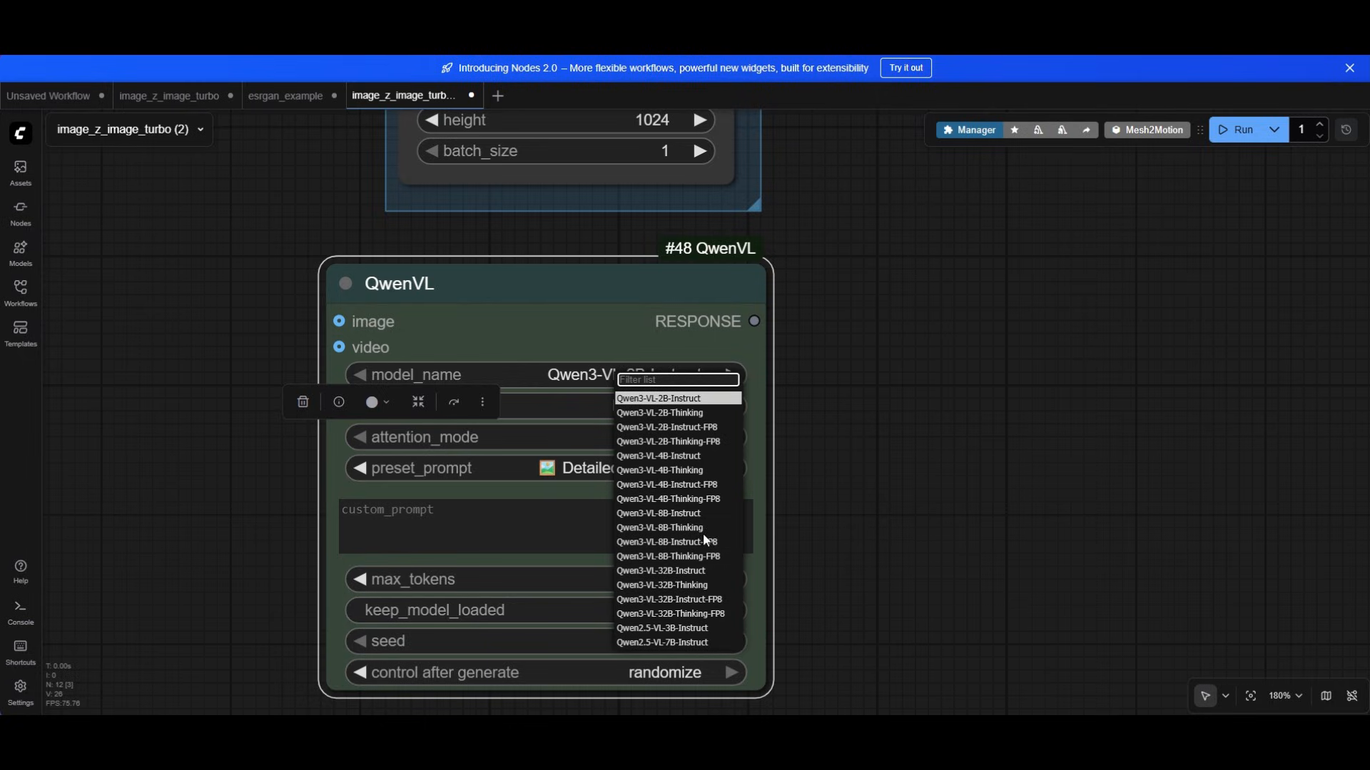
pyautogui.click(703, 487)
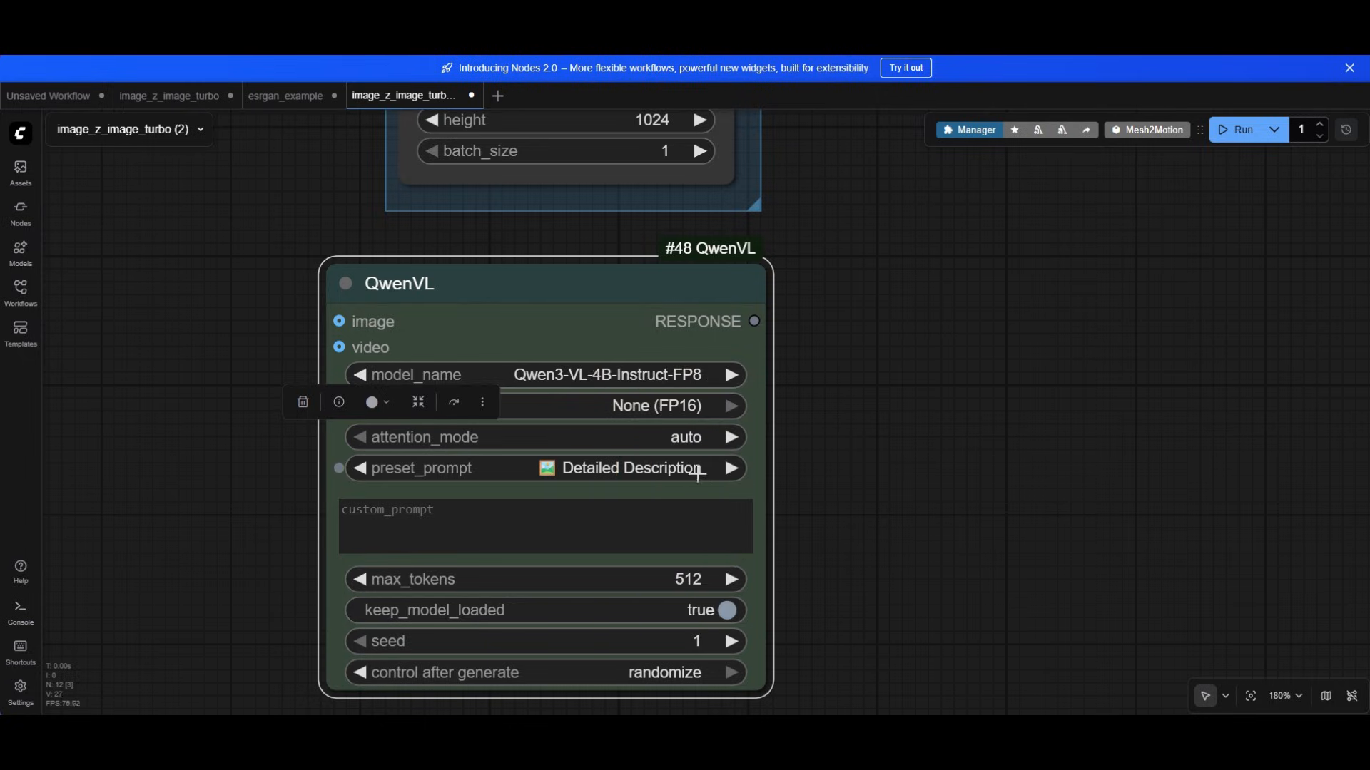
pyautogui.click(900, 378)
pyautogui.scroll(4, 726, 409)
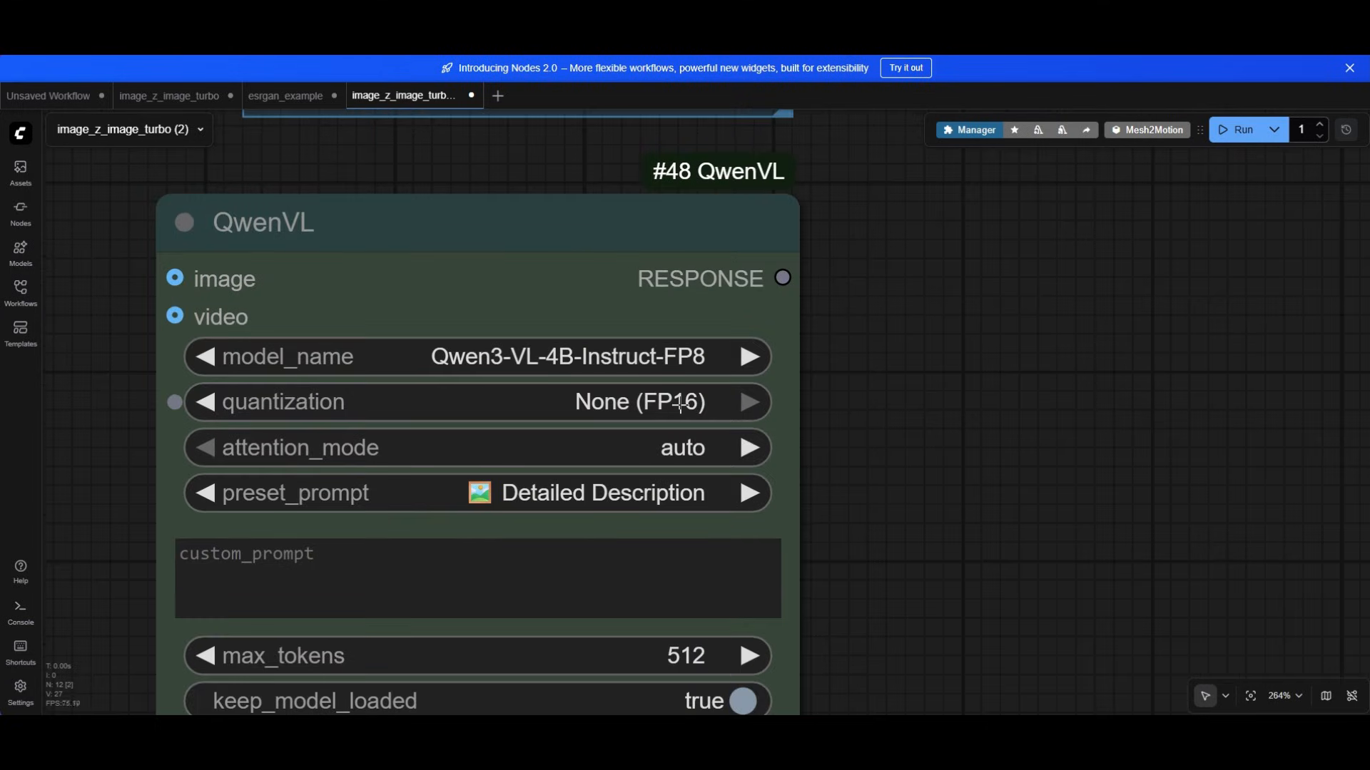
pyautogui.click(683, 412)
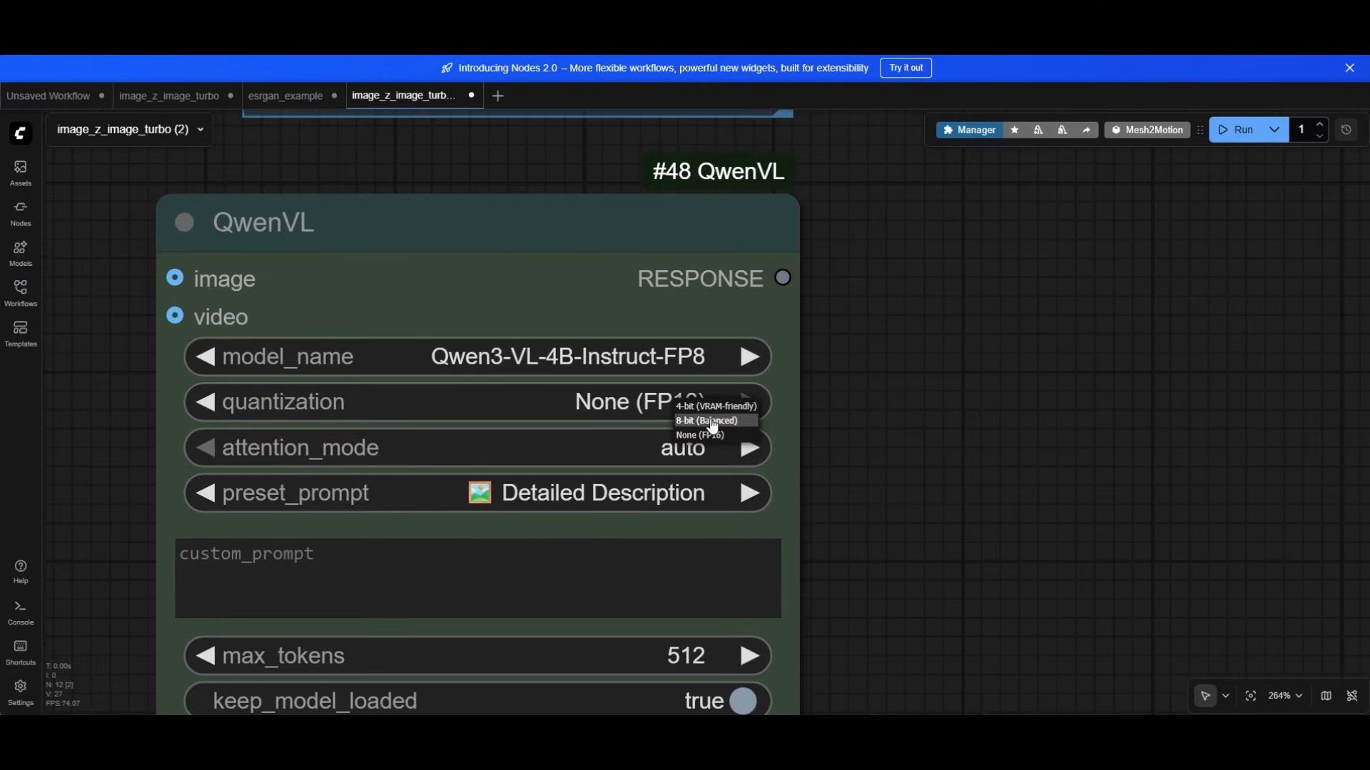
pyautogui.click(713, 426)
# Step: Add a Load Image node in the empty canvas area to the left of the QwenVL node
pyautogui.scroll(-5, 582, 329)
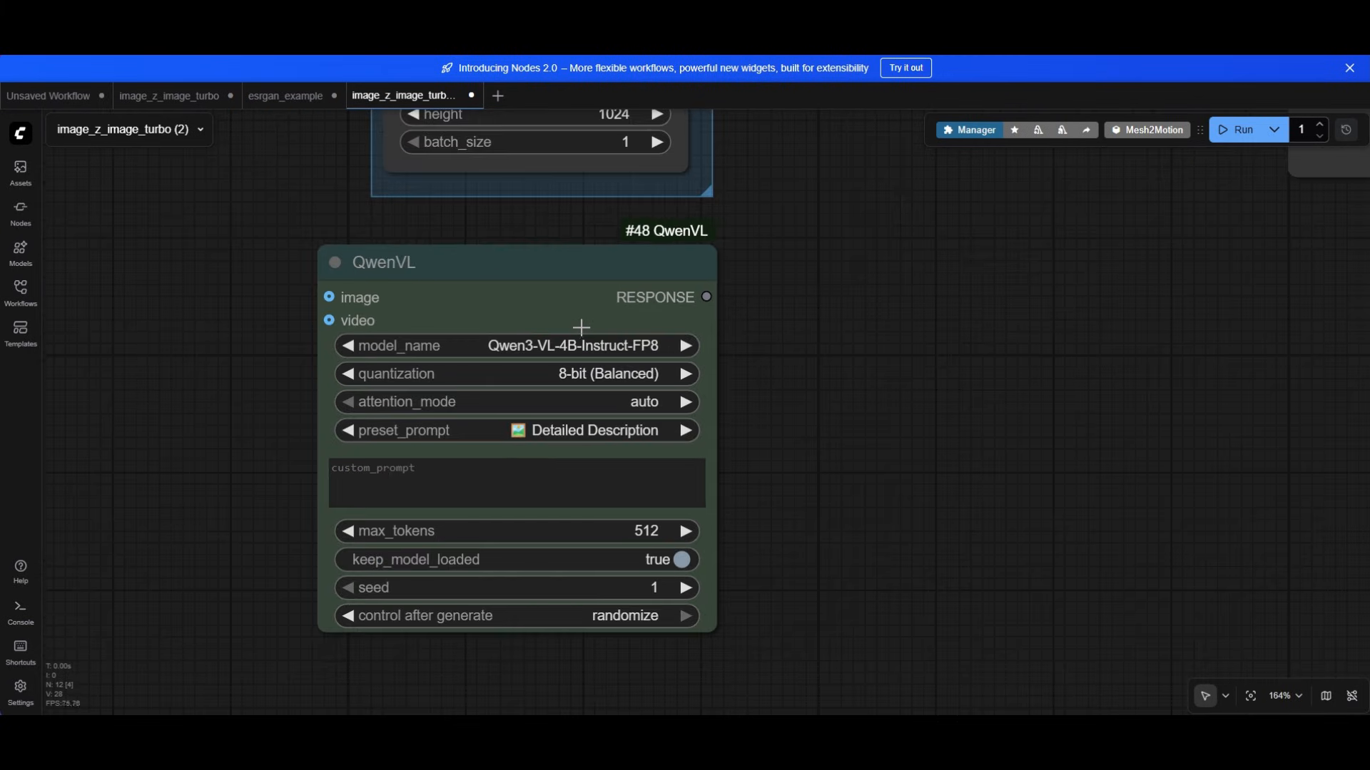
pyautogui.scroll(-2, 581, 329)
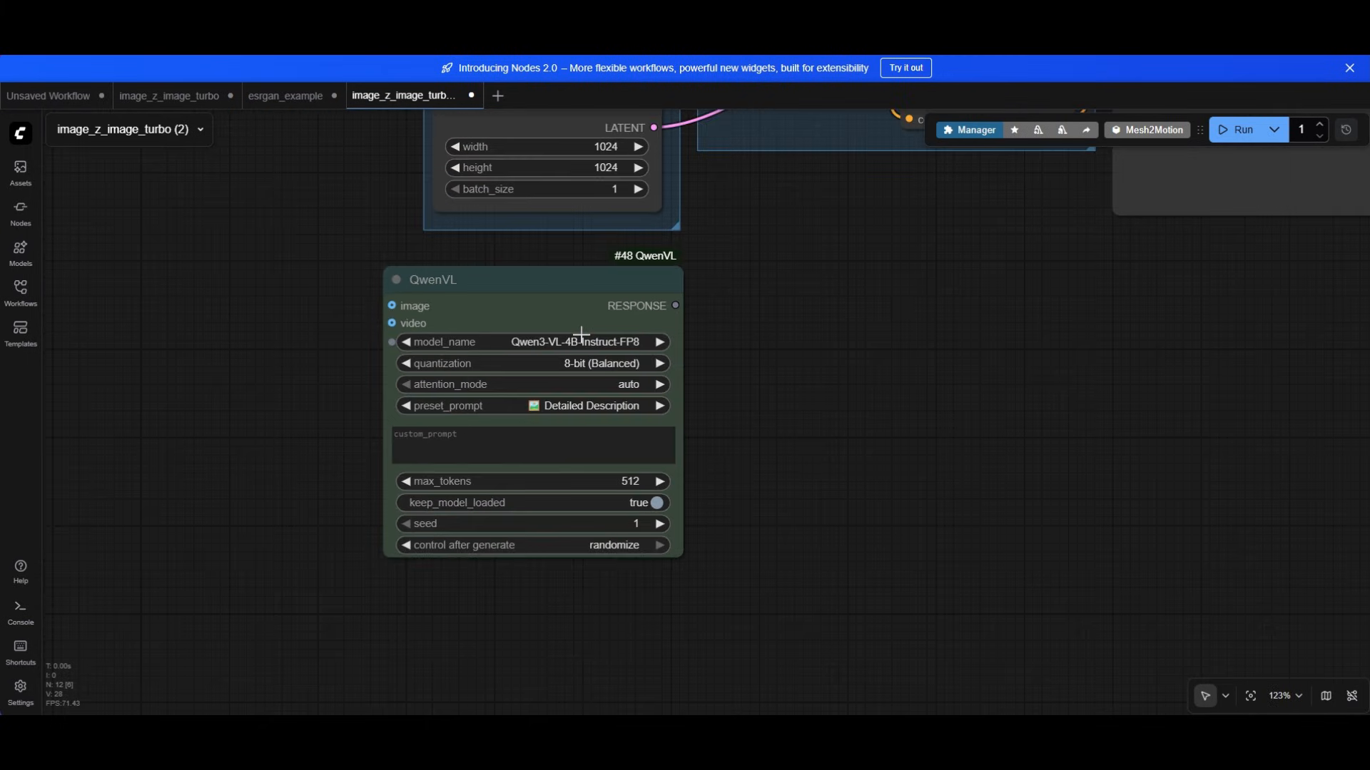
pyautogui.scroll(-5, 582, 335)
pyautogui.doubleClick(419, 370)
pyautogui.write('Load i')
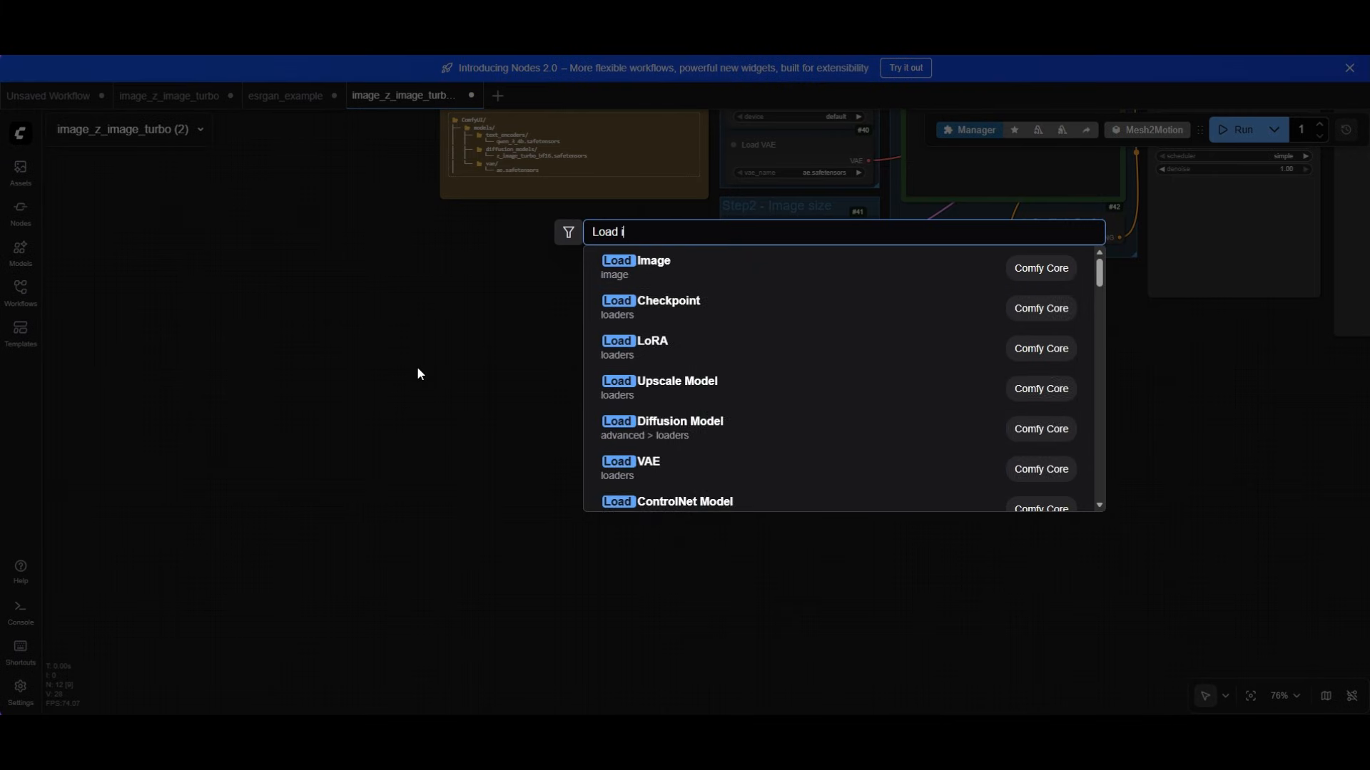
pyautogui.write('mag')
pyautogui.press('Return')
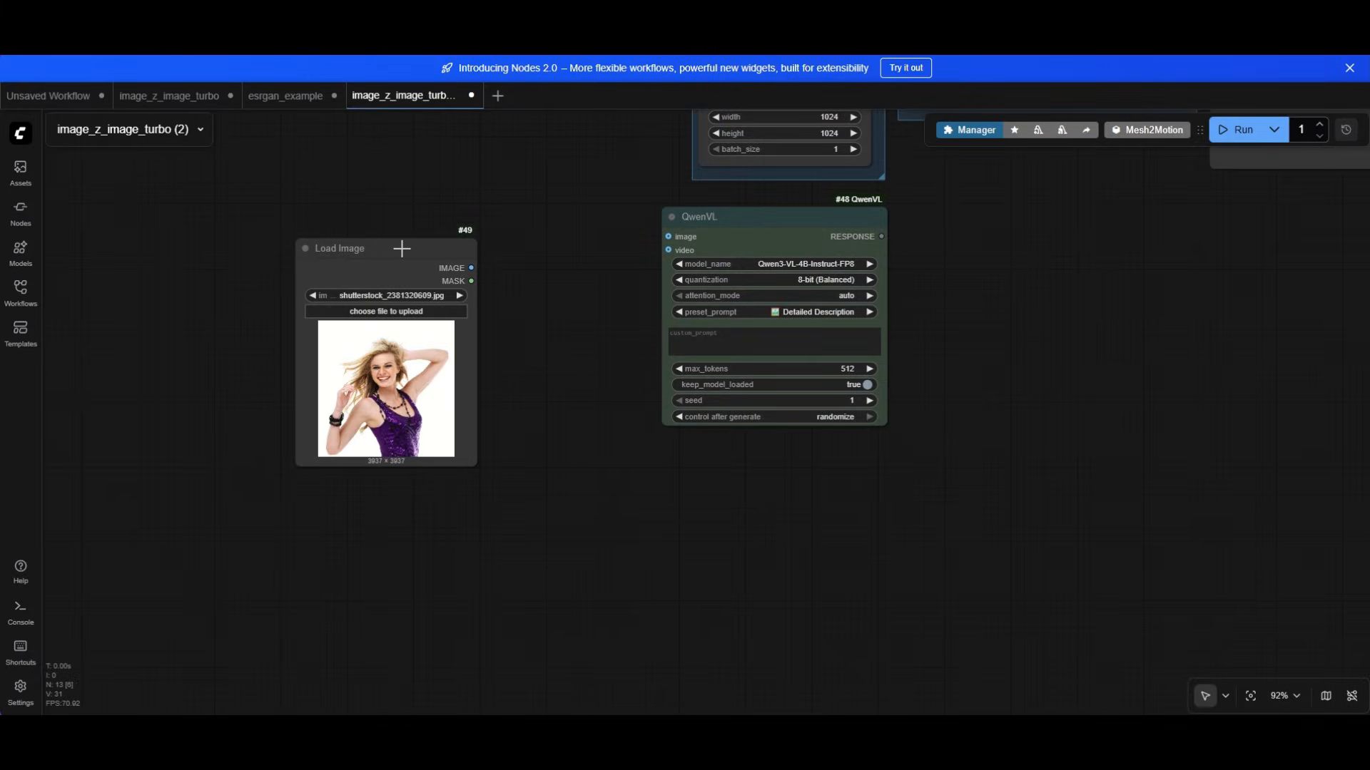
# Step: Add two more Load Image nodes below the first, loading pexels-kristingroth2-54206.jpg and pexels-simon73-688660.jpg
pyautogui.moveTo(402, 248); pyautogui.dragTo(373, 211)
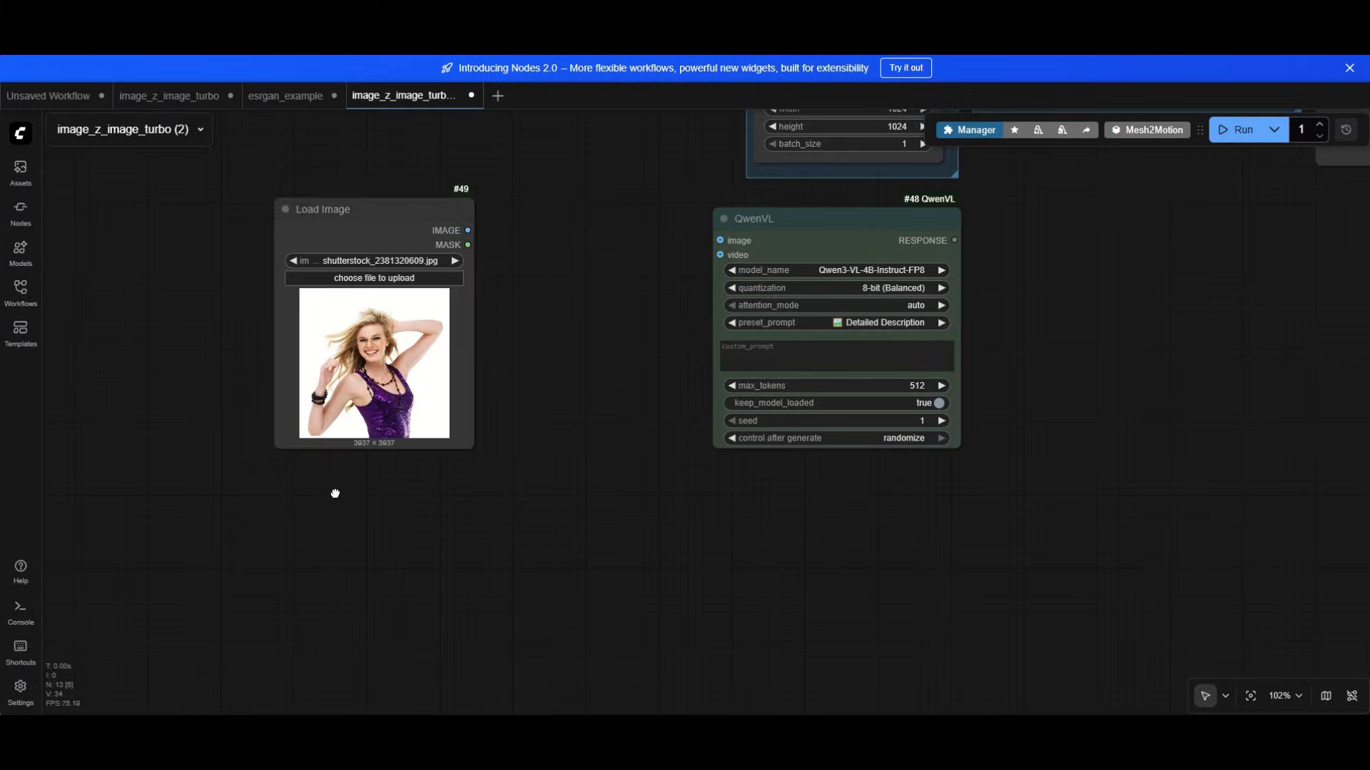
pyautogui.doubleClick(348, 493)
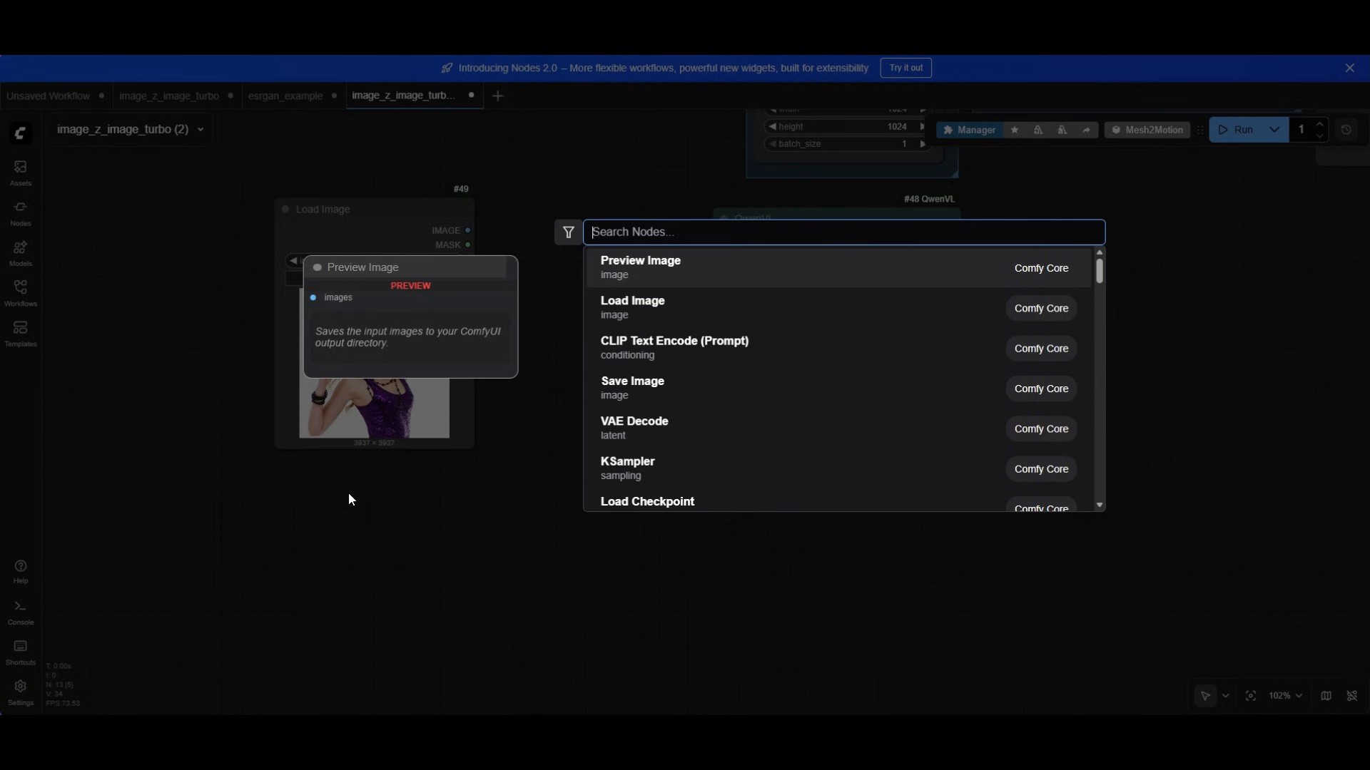
pyautogui.write('Load')
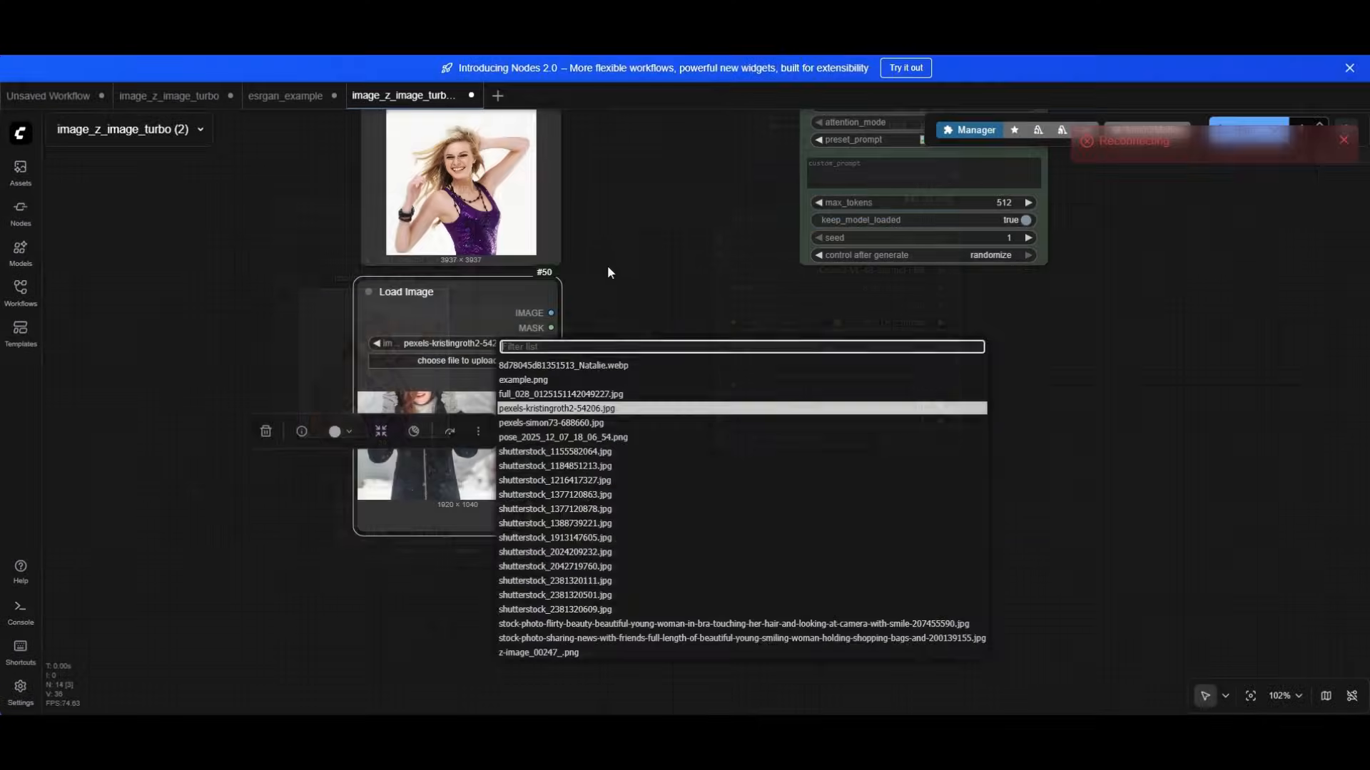
pyautogui.click(606, 265)
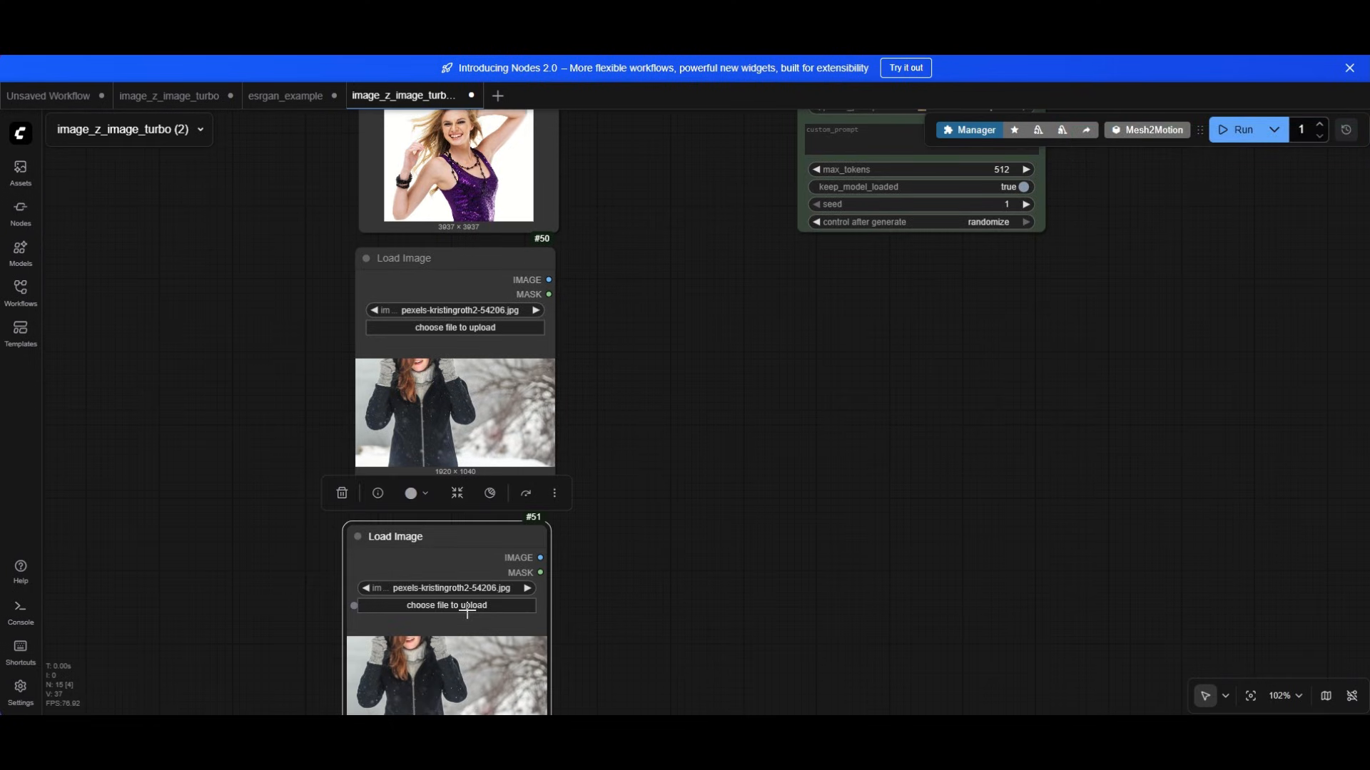
pyautogui.click(462, 588)
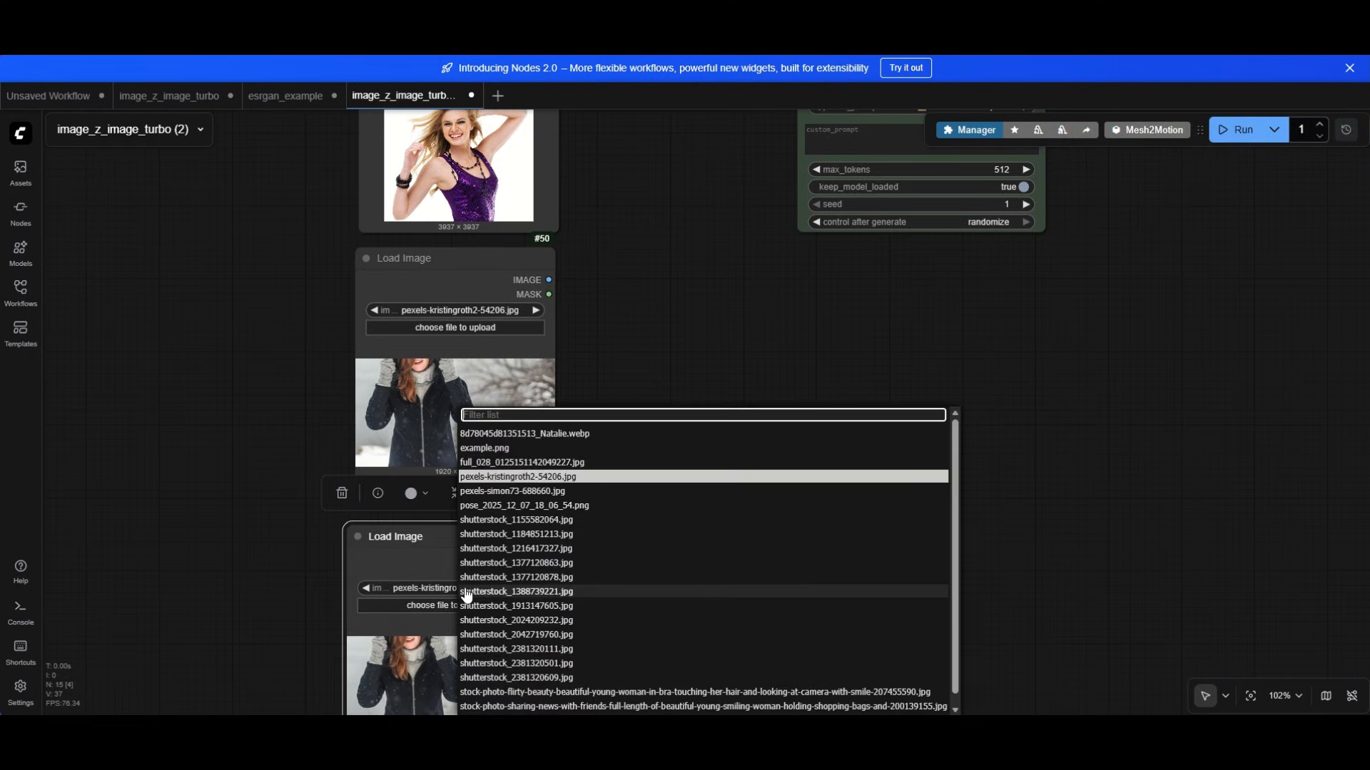
pyautogui.click(546, 491)
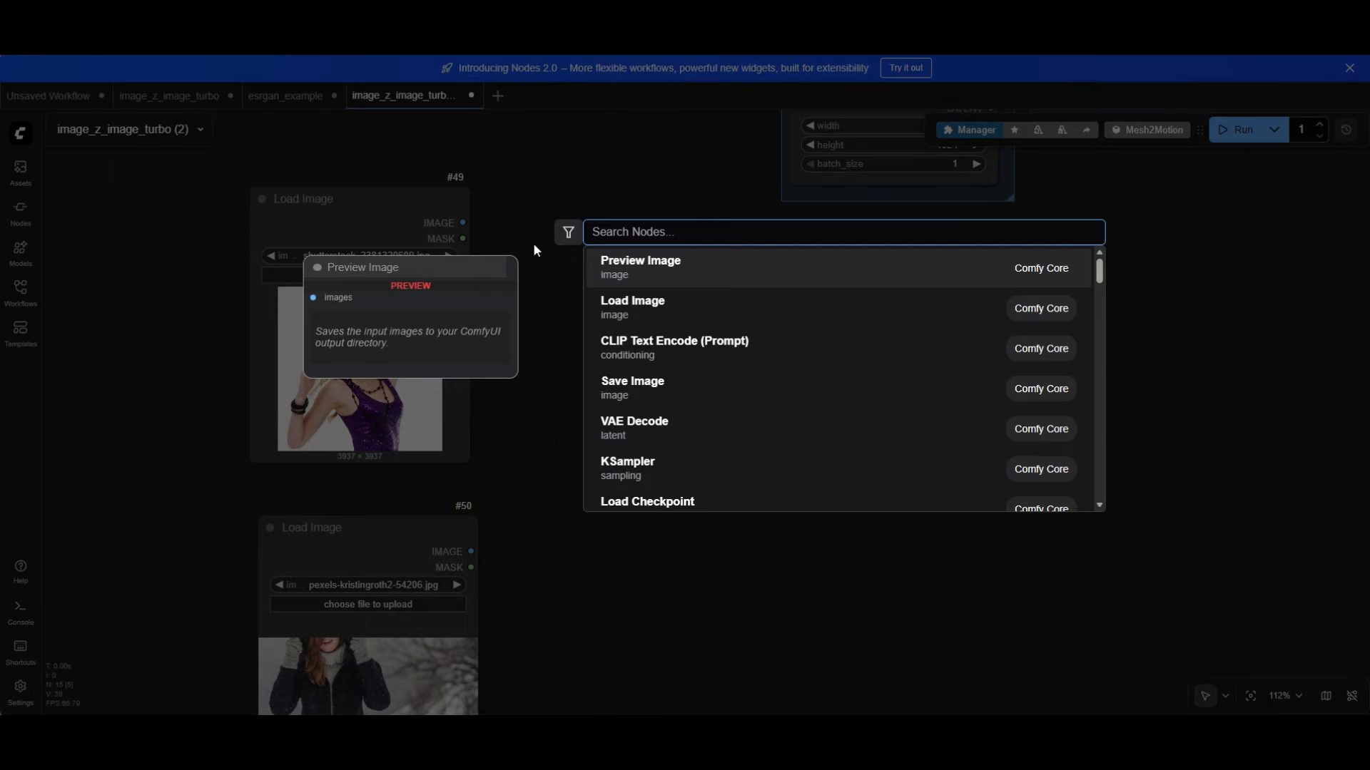
# Step: Add a Resize Image v2 node between the first Load Image and QwenVL, and feed it the first image
pyautogui.write('resize')
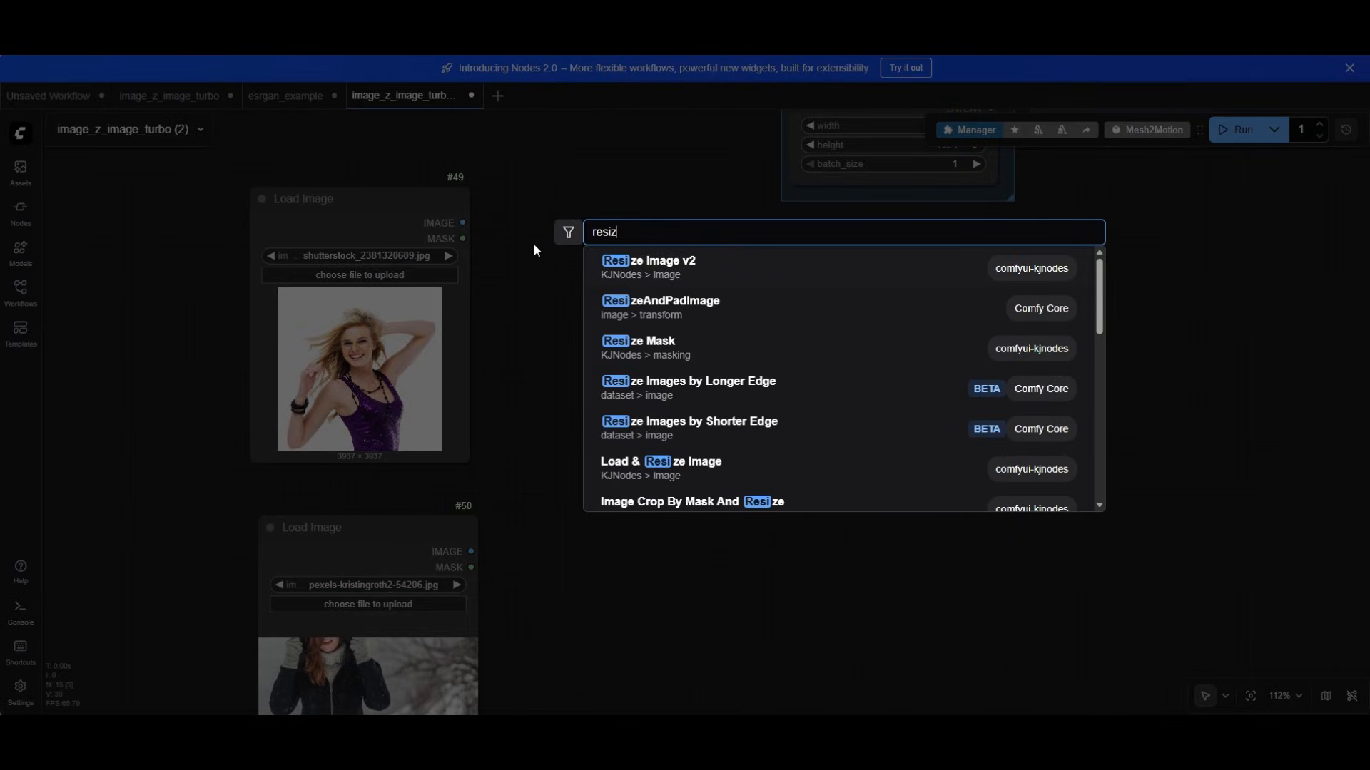
pyautogui.click(681, 269)
pyautogui.moveTo(431, 210); pyautogui.dragTo(303, 202)
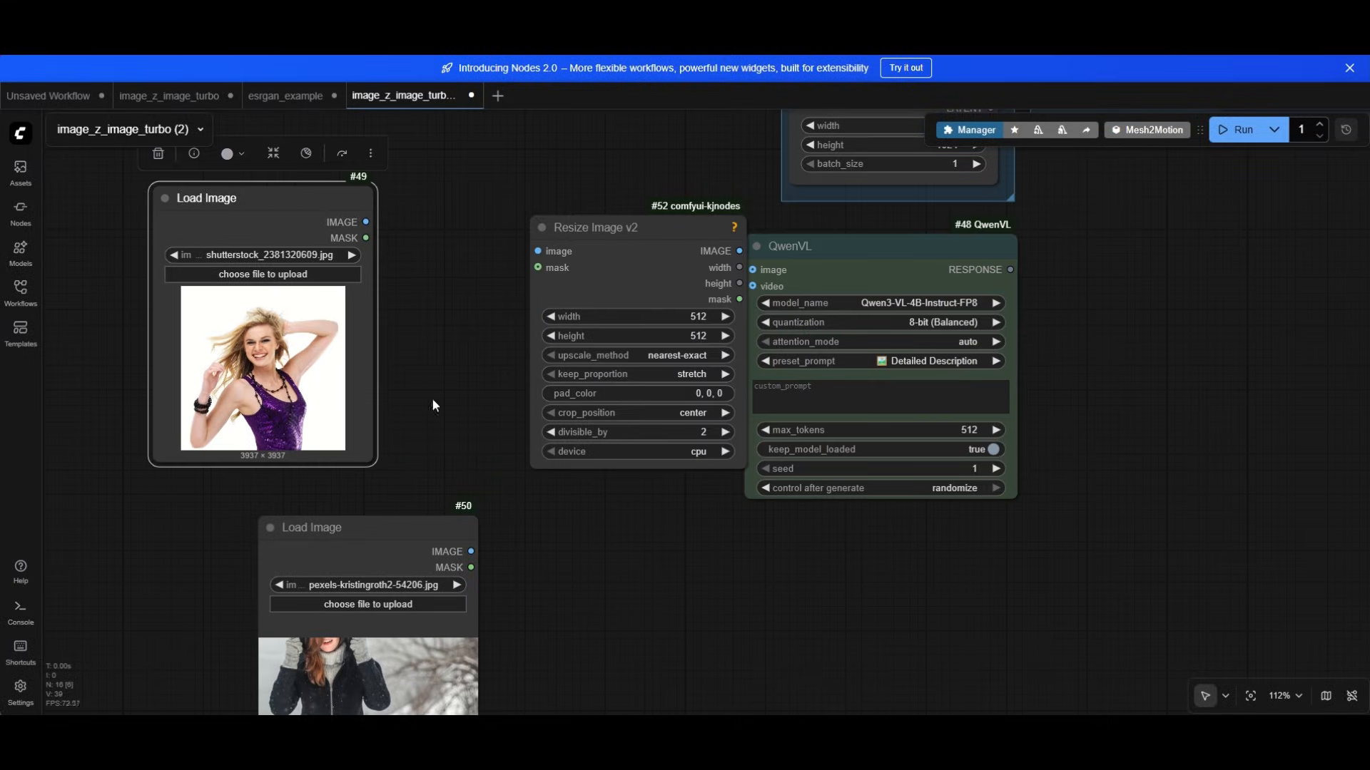
pyautogui.moveTo(592, 240); pyautogui.dragTo(484, 215)
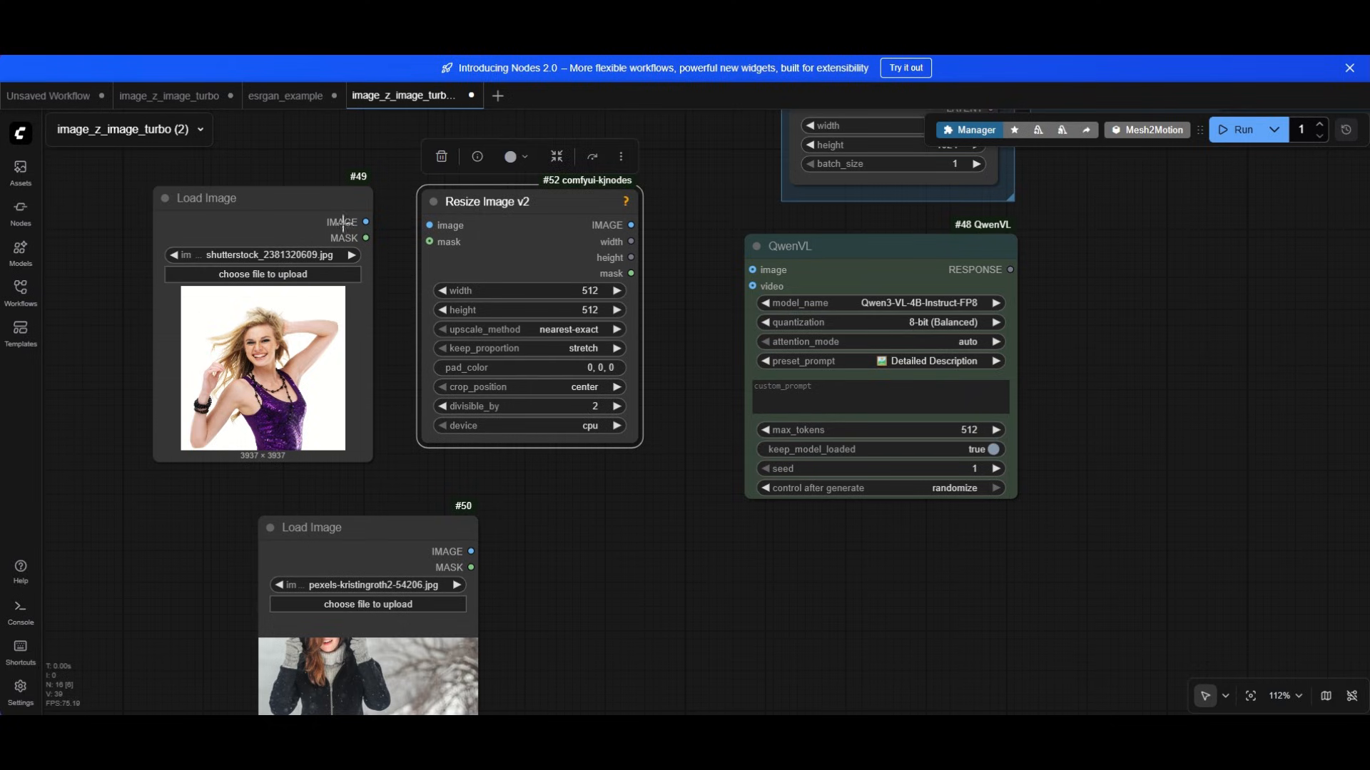
pyautogui.moveTo(362, 222); pyautogui.dragTo(429, 226)
# Step: Add an Image Concatenate Multi node below Resize Image v2 and update it to three image inputs
pyautogui.scroll(-4, 471, 299)
pyautogui.doubleClick(536, 410)
pyautogui.write('conca')
pyautogui.click(691, 383)
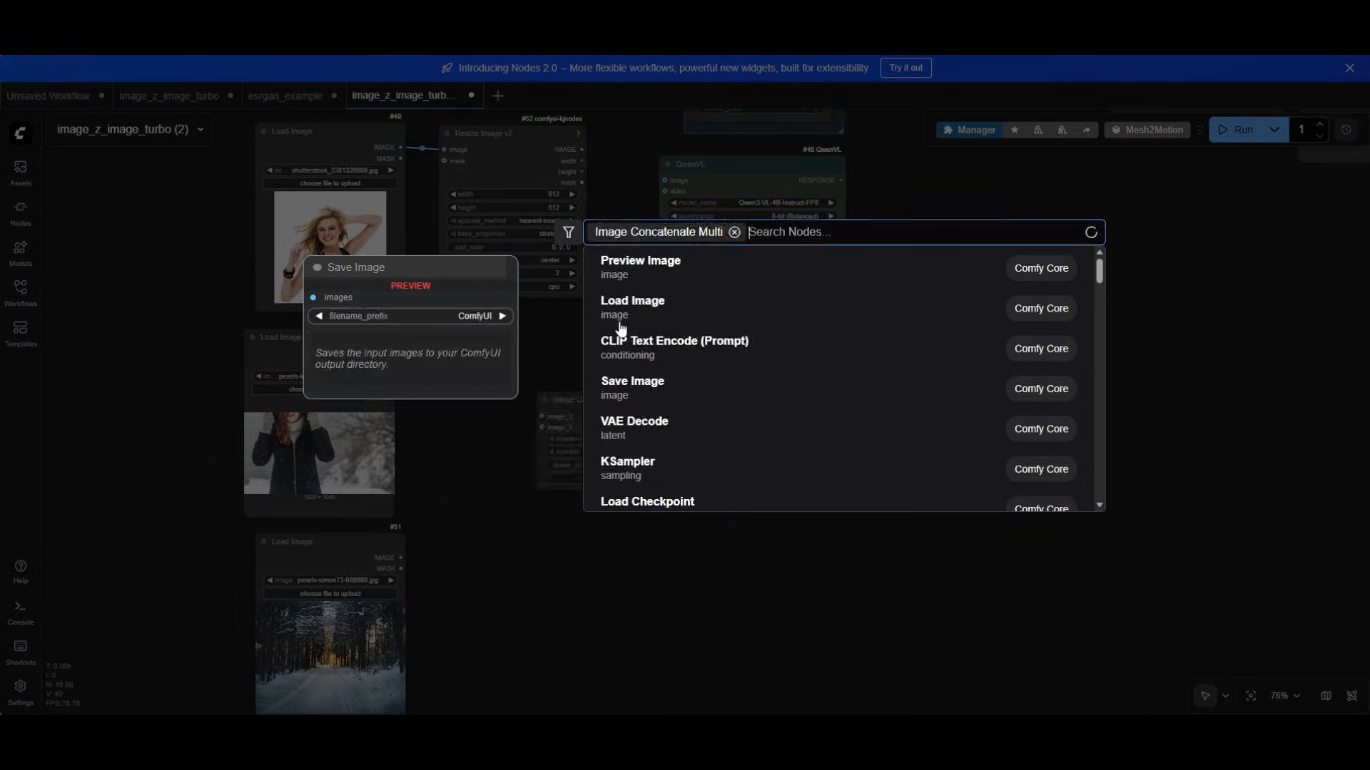
pyautogui.scroll(3, 638, 443)
pyautogui.scroll(3, 638, 443)
pyautogui.click(597, 514)
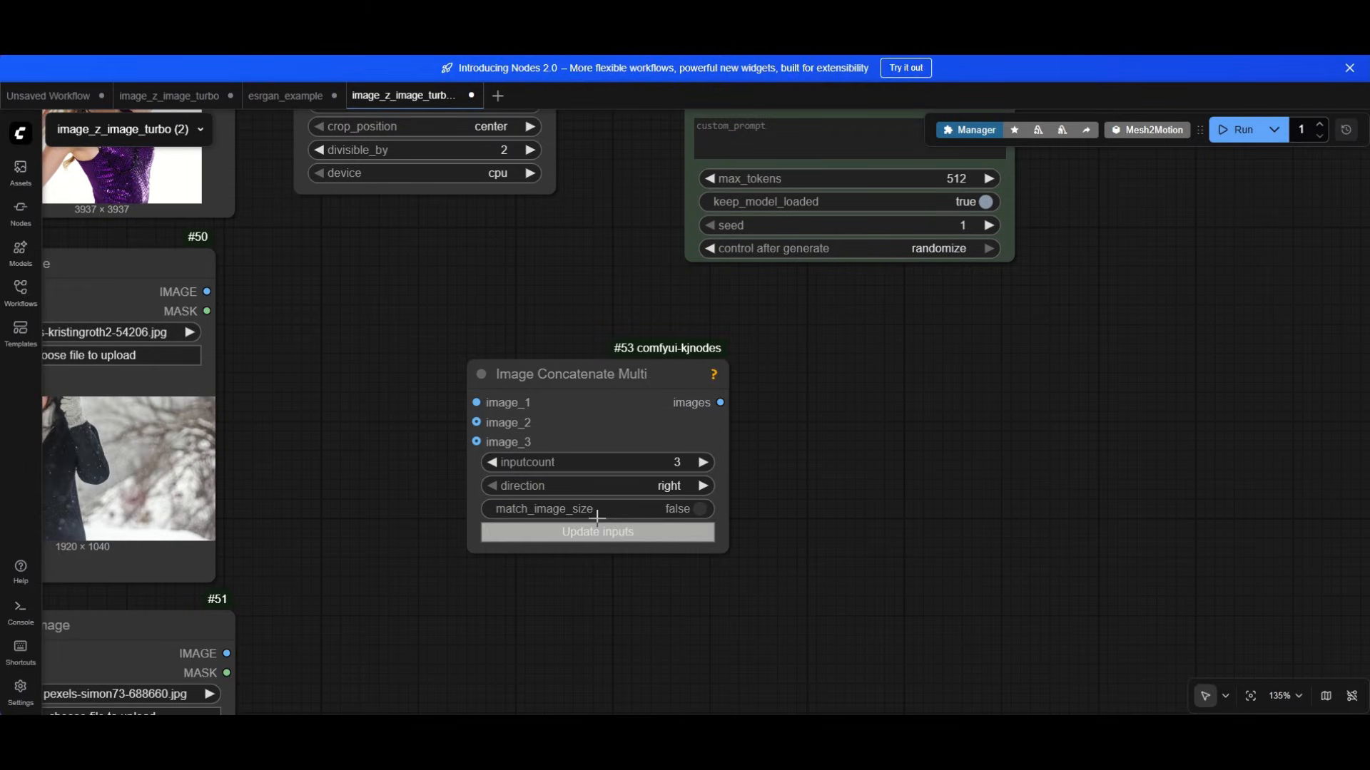
# Step: Connect the resized first image and the other two loaded images to image_1, image_2 and image_3 of the concatenate node
pyautogui.moveTo(550, 303); pyautogui.dragTo(520, 421)
pyautogui.scroll(-2, 520, 421)
pyautogui.moveTo(543, 127); pyautogui.dragTo(480, 517)
pyautogui.moveTo(257, 425); pyautogui.dragTo(480, 533)
pyautogui.moveTo(400, 568); pyautogui.dragTo(379, 421)
# Step: Send the Image Concatenate Multi output to a new Preview Image node and QwenVL's image input, with match_image_size enabled
pyautogui.moveTo(254, 576); pyautogui.dragTo(422, 408)
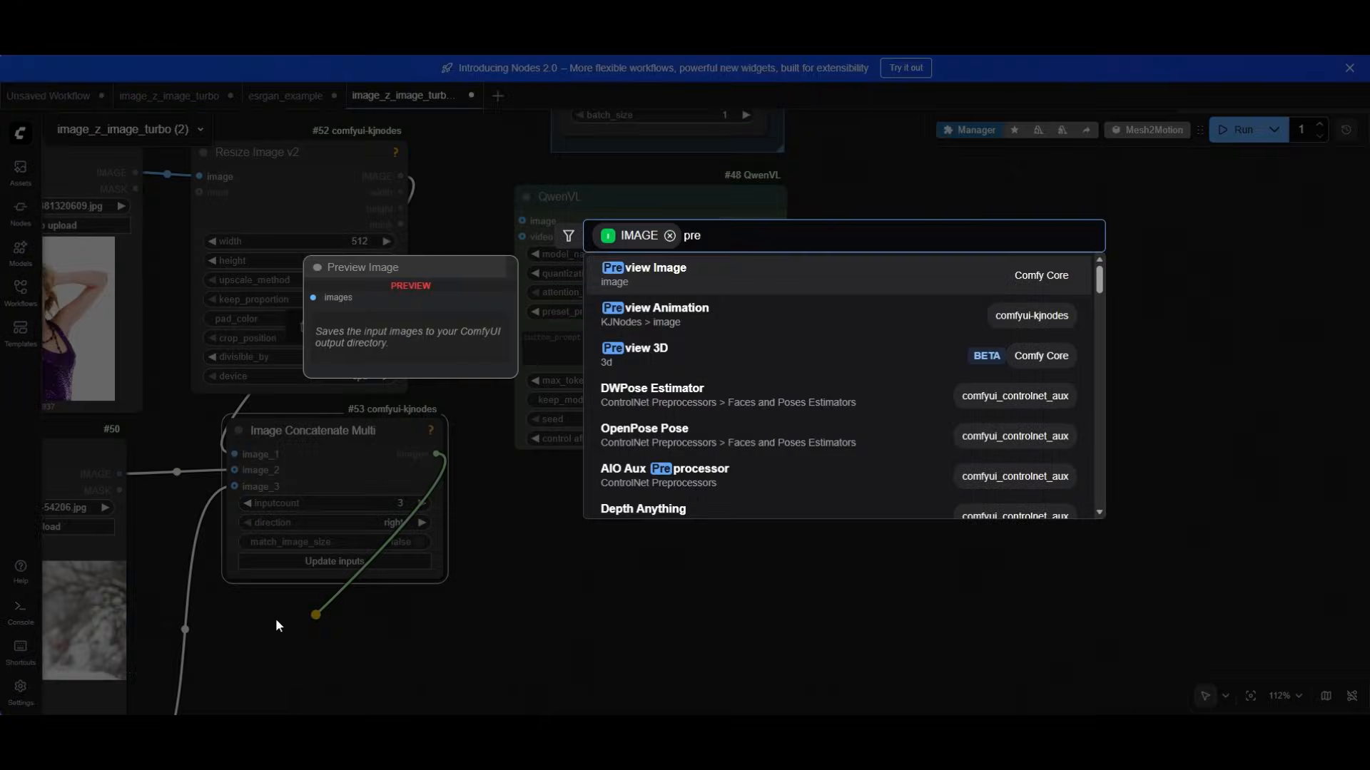
pyautogui.click(716, 271)
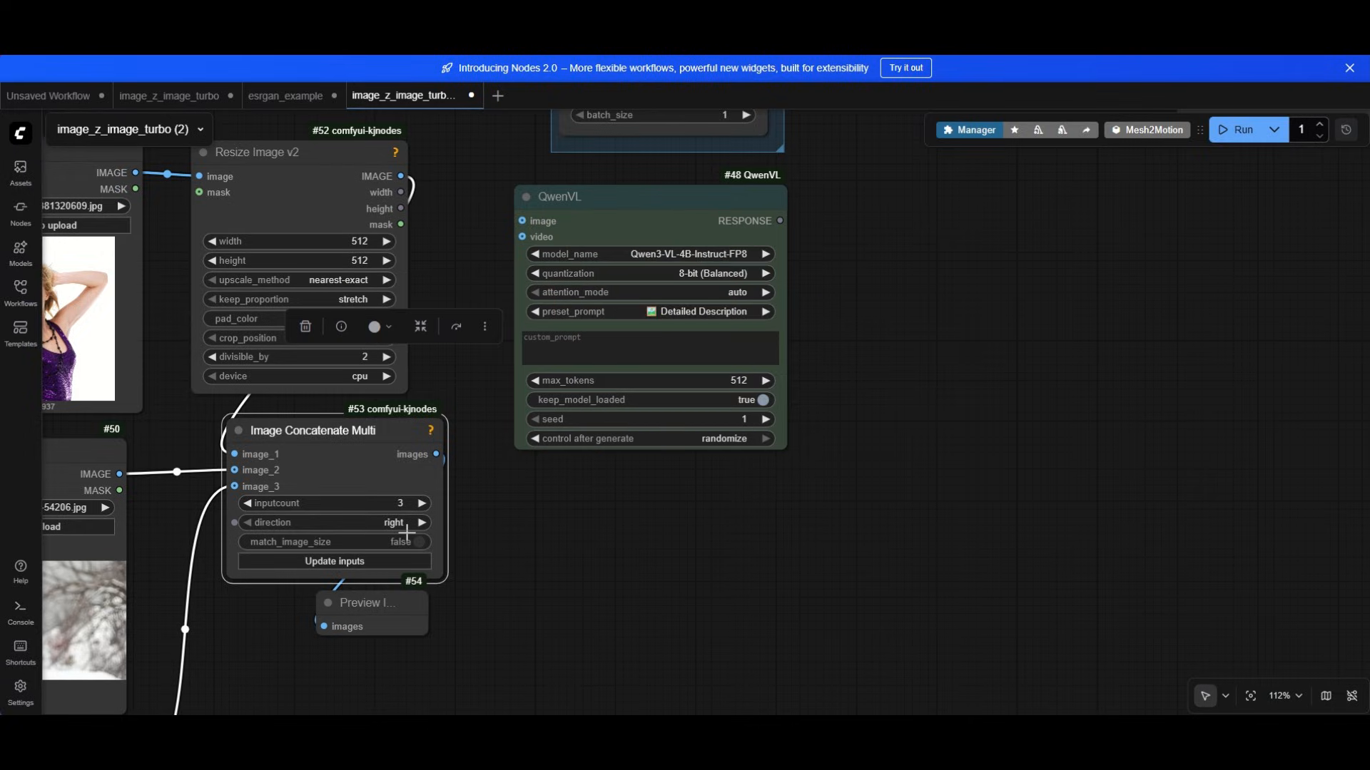
pyautogui.moveTo(437, 454); pyautogui.dragTo(523, 214)
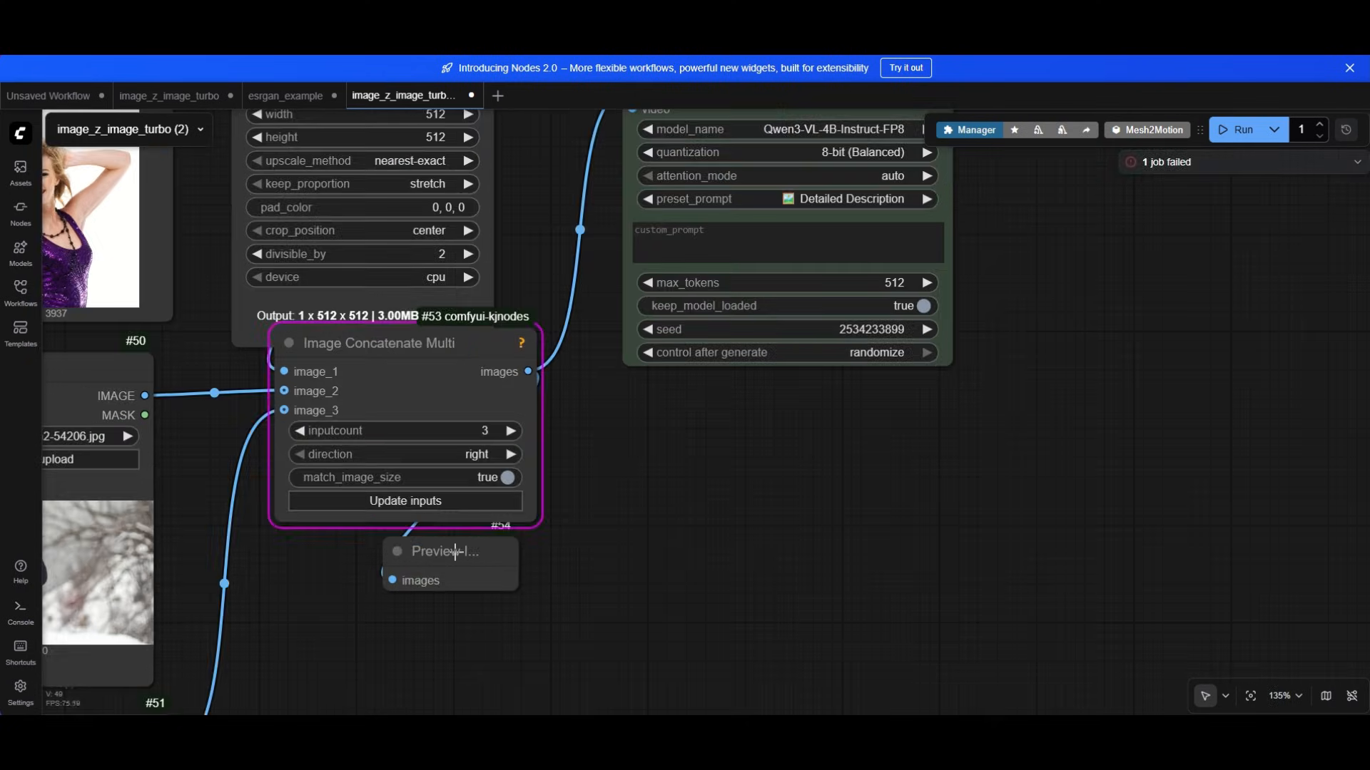
# Step: Execute only the Preview Image branch and check the concatenated image
pyautogui.click(453, 554)
pyautogui.click(526, 505)
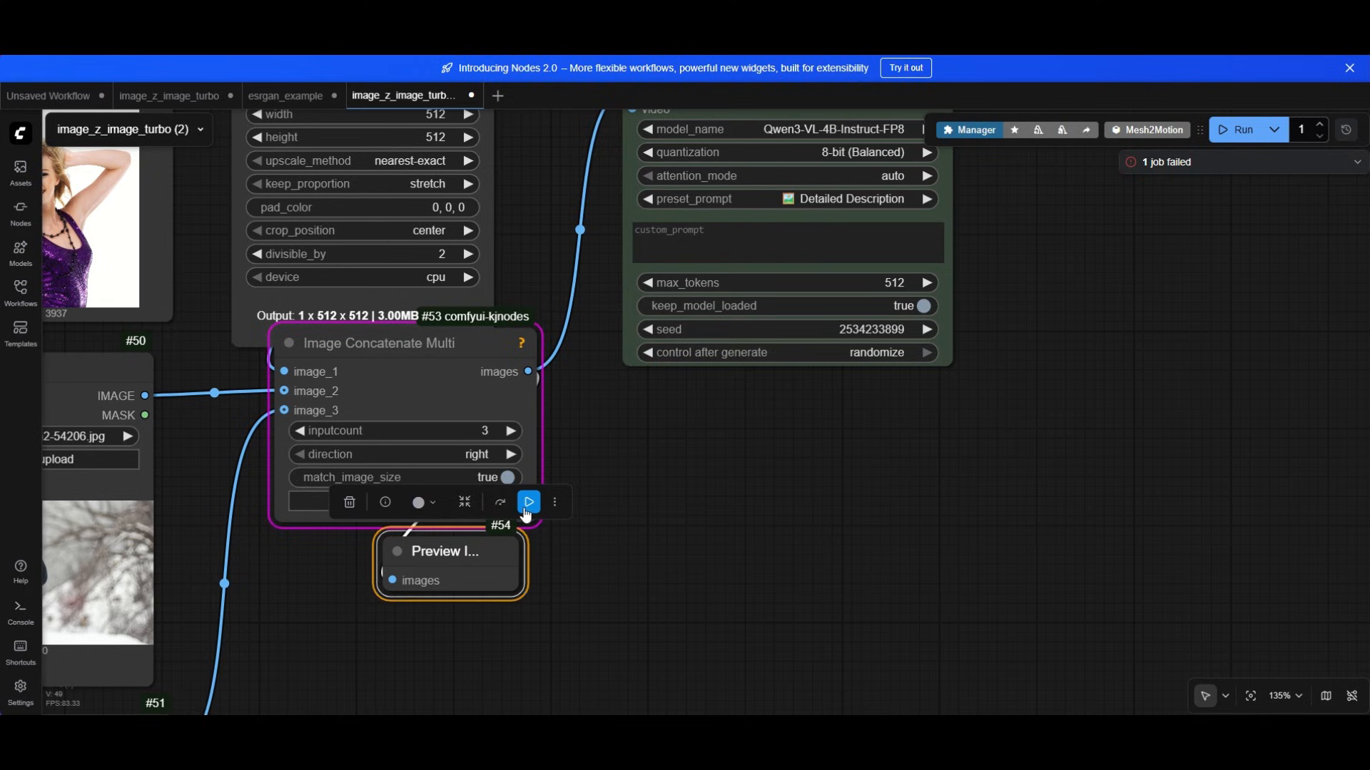
pyautogui.scroll(-4, 465, 376)
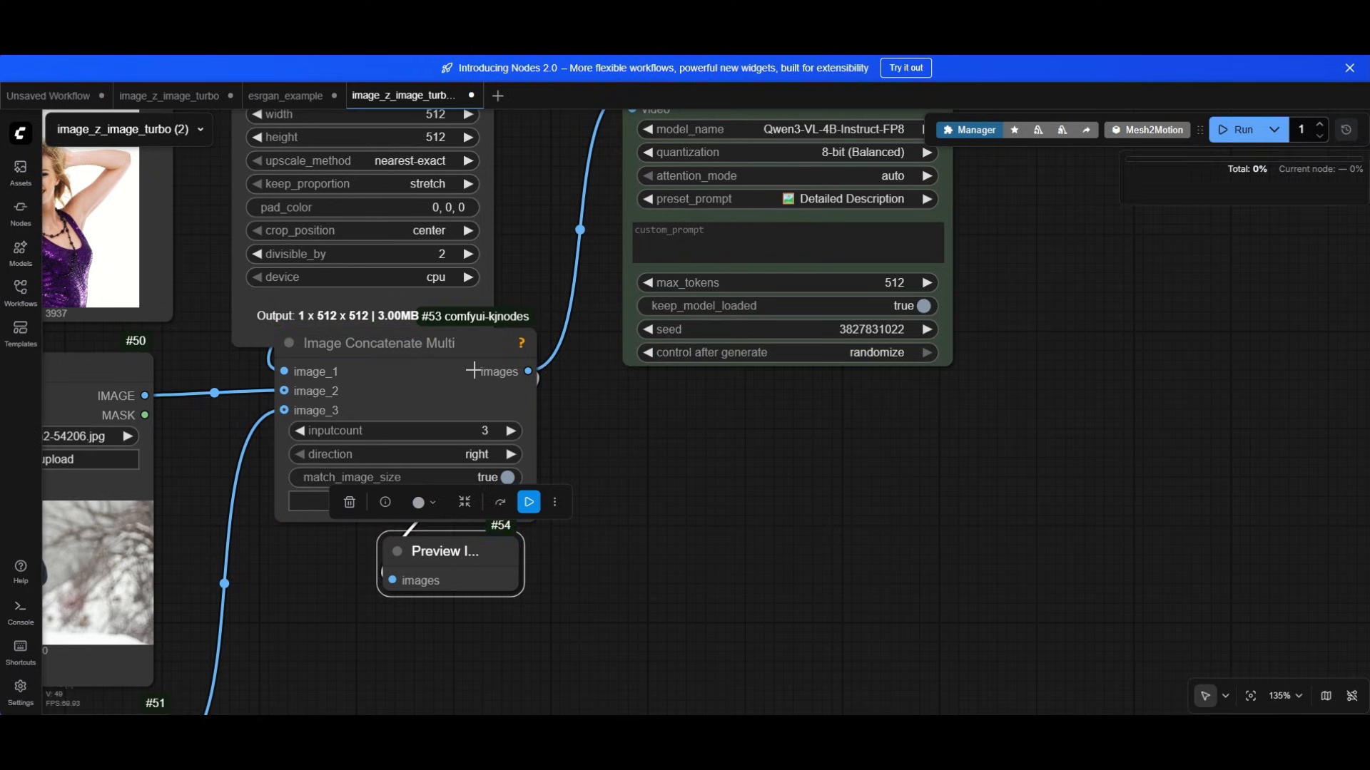
pyautogui.scroll(7, 455, 562)
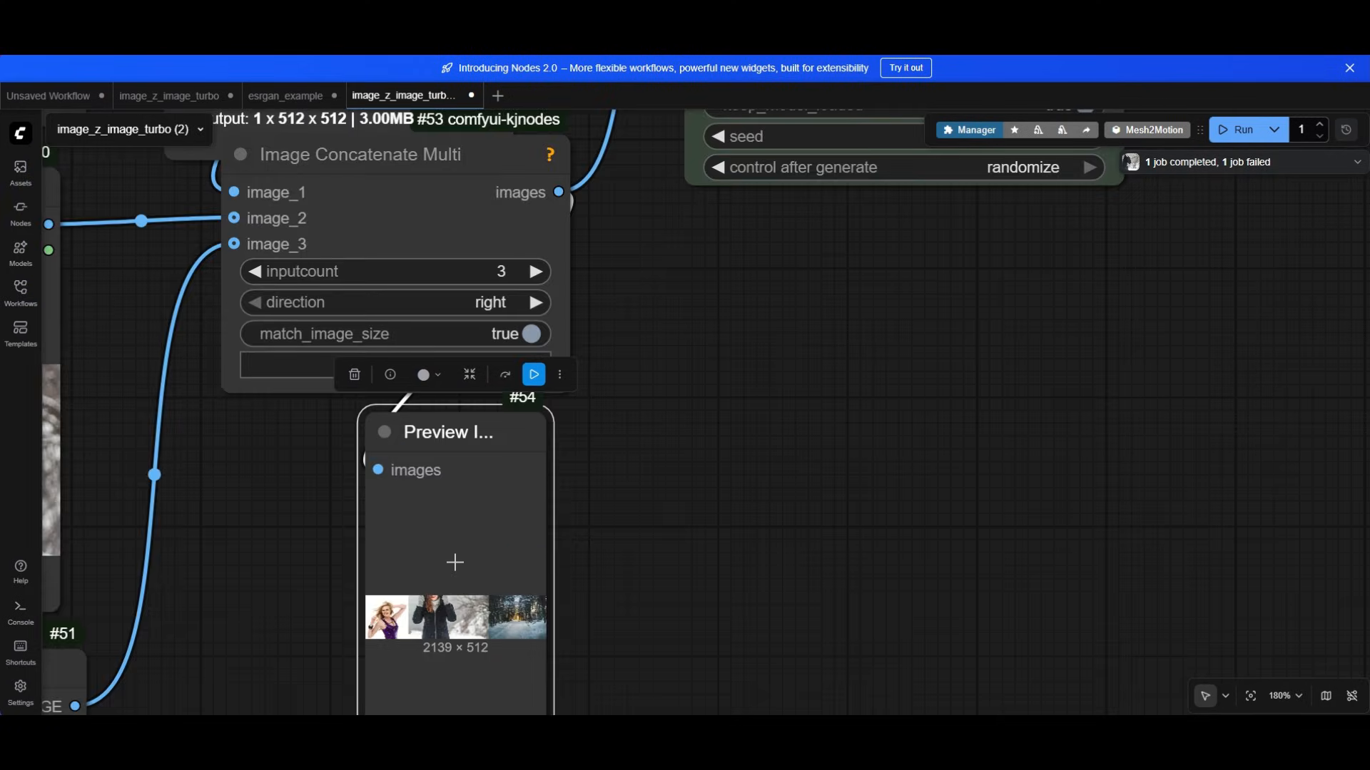
pyautogui.scroll(-11, 455, 563)
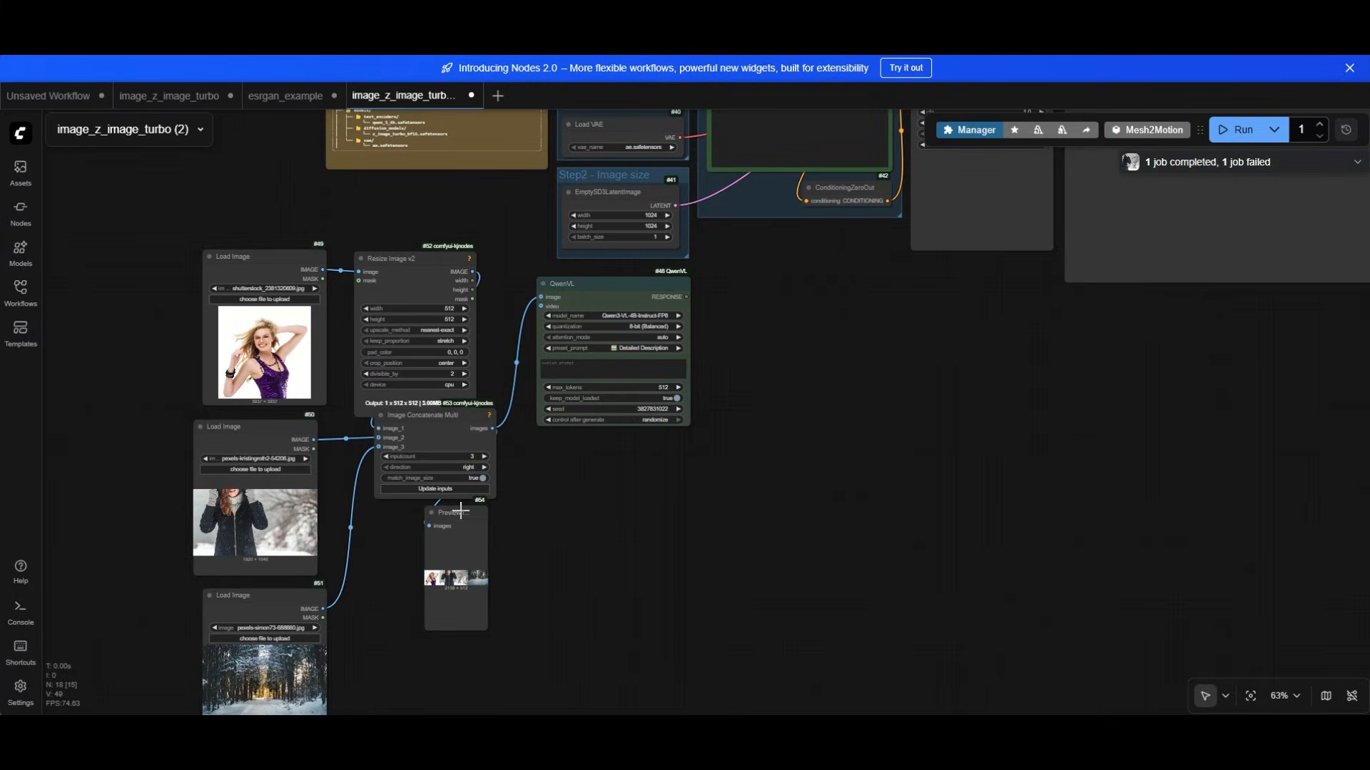
# Step: Tidy the layout by placing the Preview Image node between Resize Image v2 and QwenVL and spacing the neighbouring nodes
pyautogui.moveTo(455, 521); pyautogui.dragTo(492, 267)
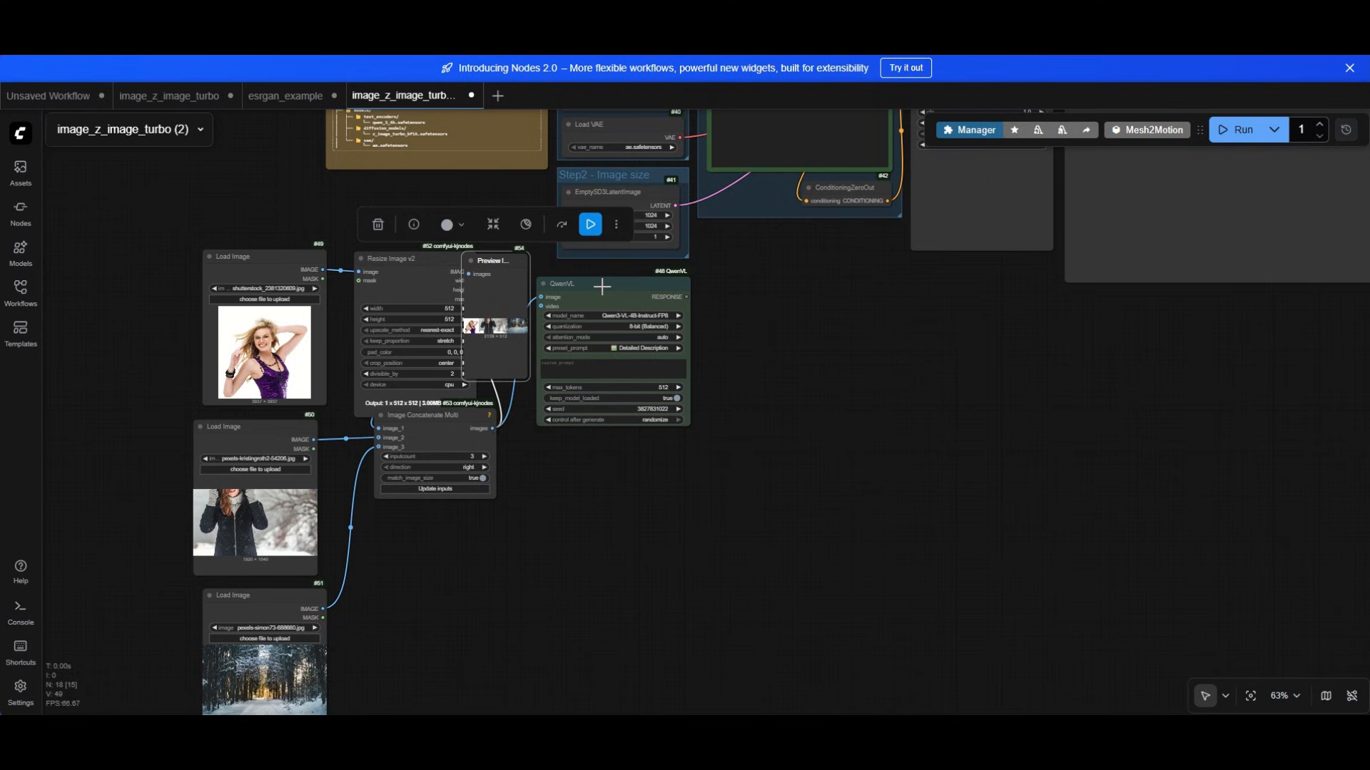
pyautogui.moveTo(601, 286); pyautogui.dragTo(615, 283)
pyautogui.moveTo(411, 267); pyautogui.dragTo(396, 257)
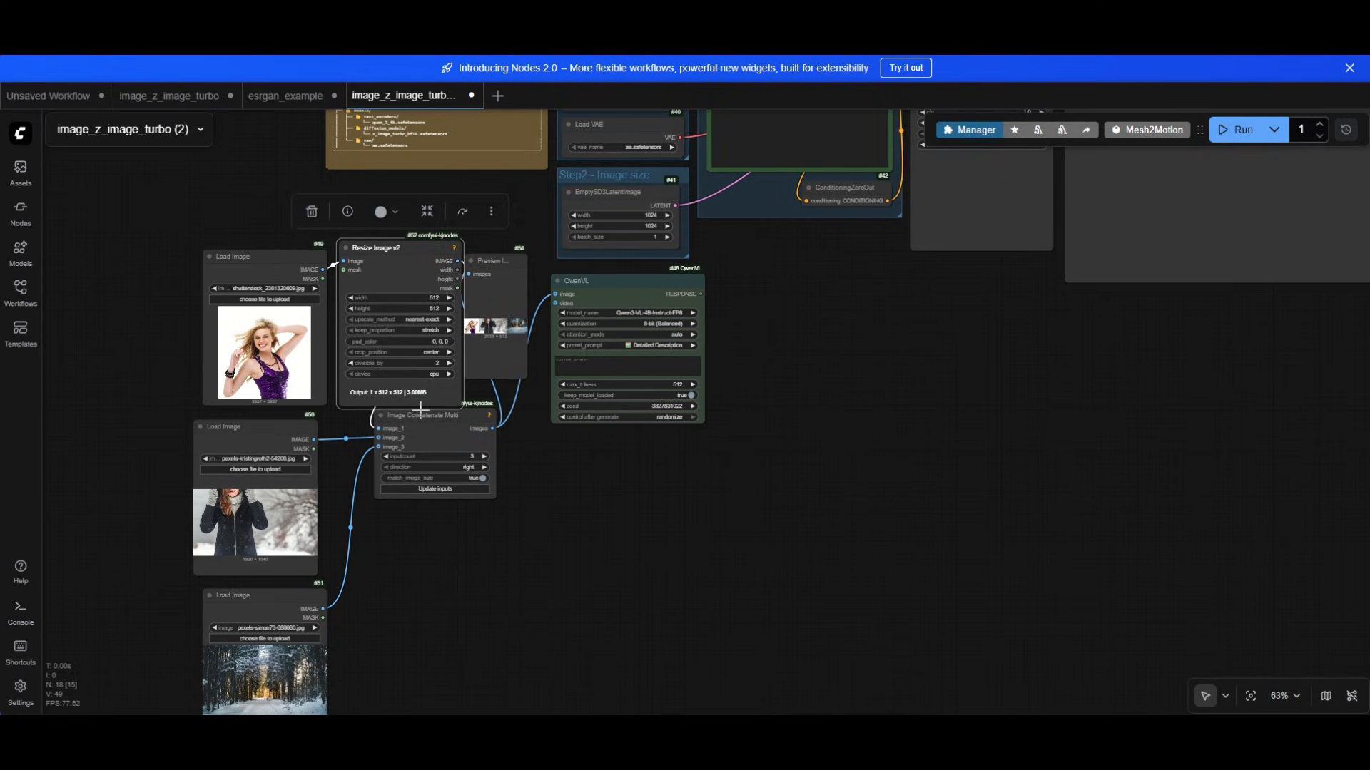
pyautogui.moveTo(421, 415); pyautogui.dragTo(401, 422)
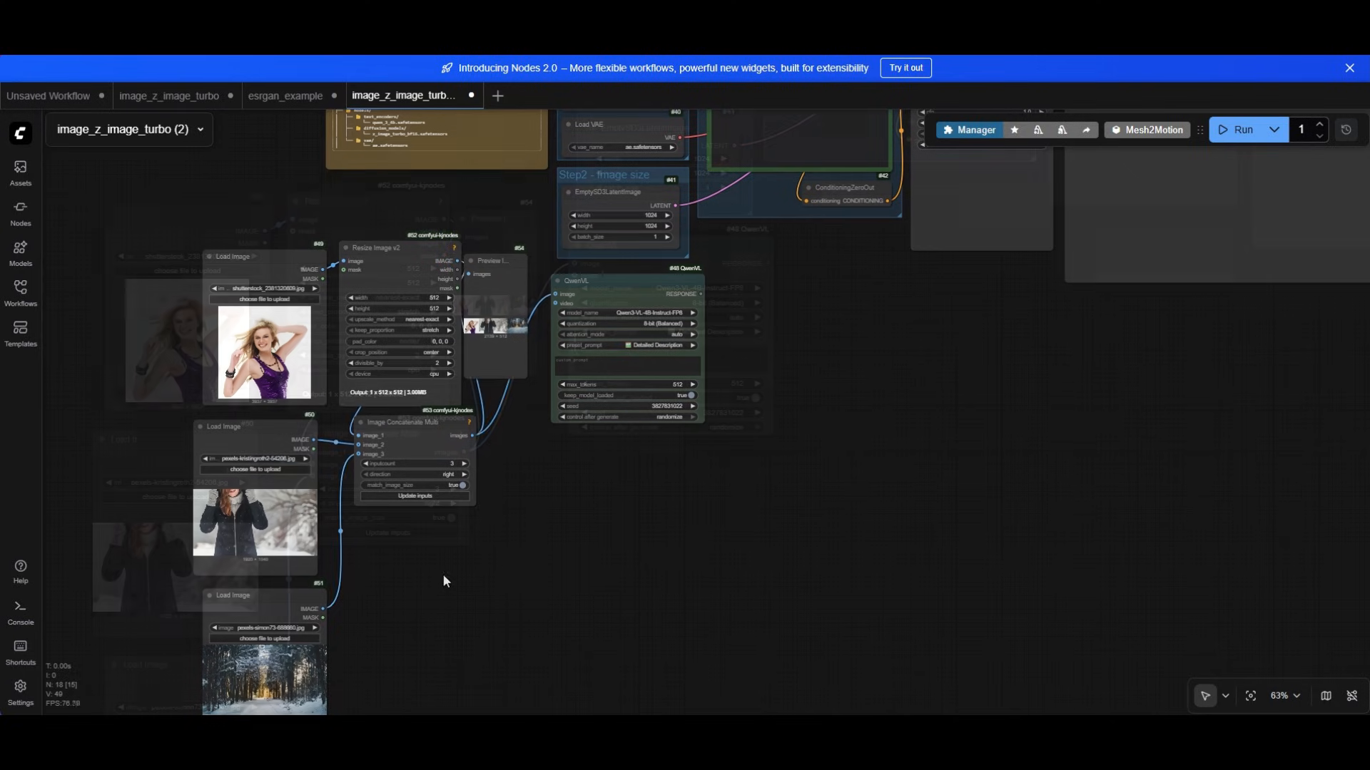
# Step: Add a String (Multiline) node feeding QwenVL's custom_prompt input and place it below the Image Concatenate Multi node
pyautogui.scroll(3, 500, 400)
pyautogui.moveTo(551, 405); pyautogui.dragTo(534, 475)
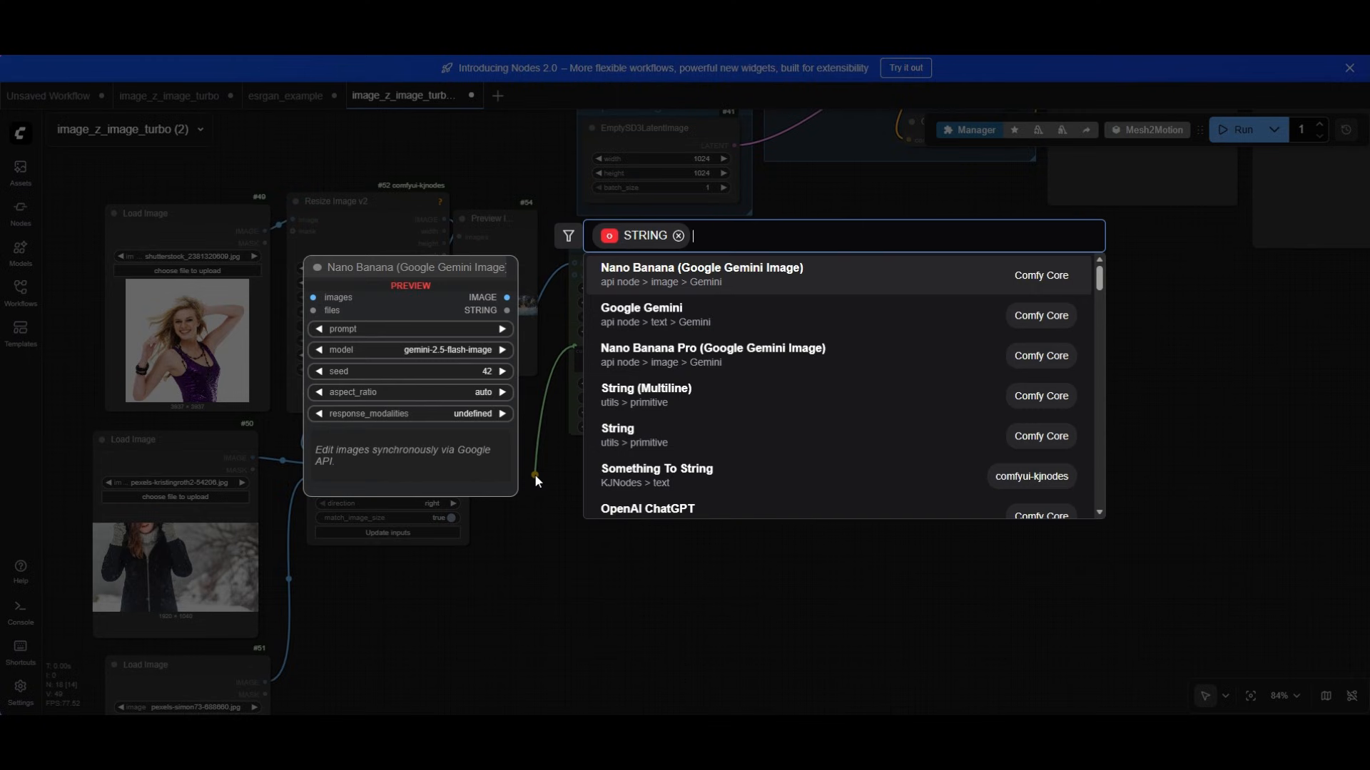
pyautogui.click(690, 393)
pyautogui.moveTo(613, 474); pyautogui.dragTo(391, 566)
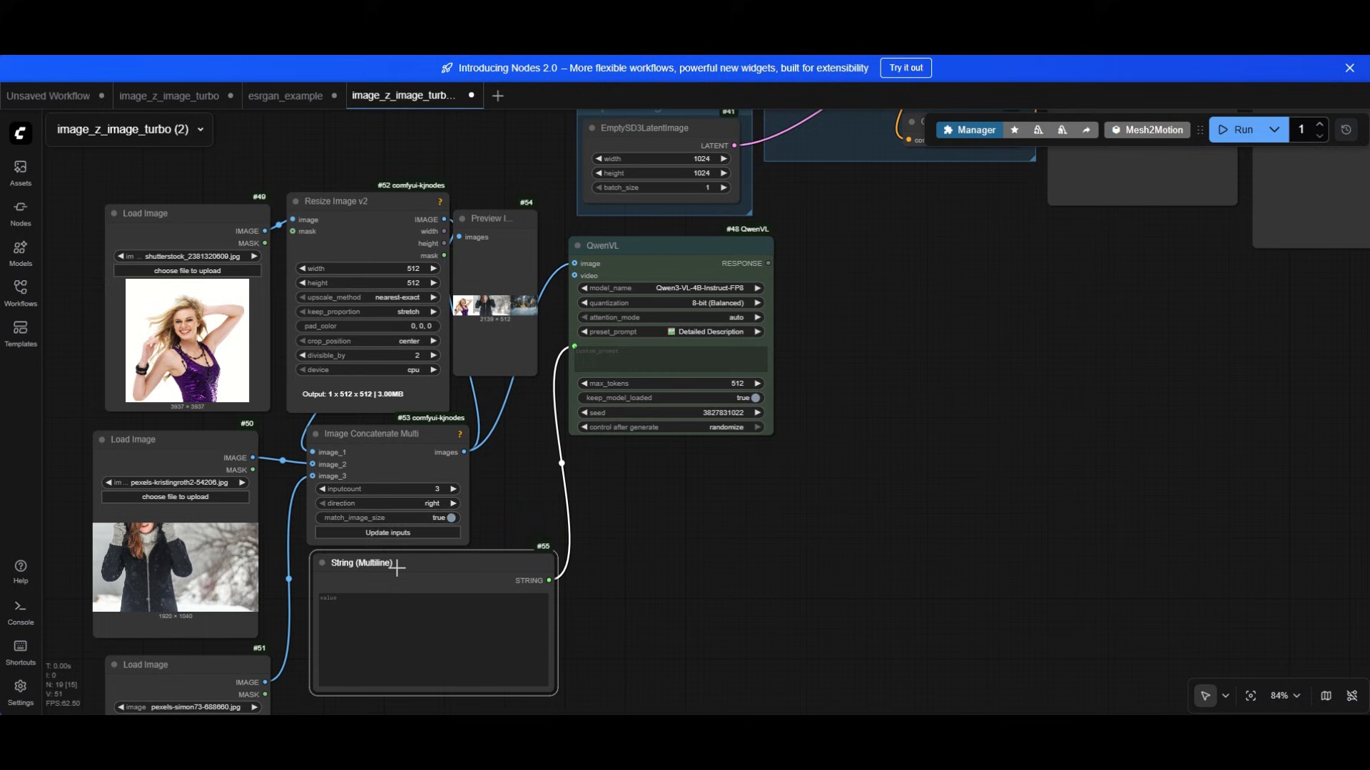
# Step: Write a String node instruction to create a Z-image prompt combining the first image's character, the second image's attire and the third image's scene
pyautogui.click(652, 542)
pyautogui.moveTo(629, 545); pyautogui.dragTo(694, 504)
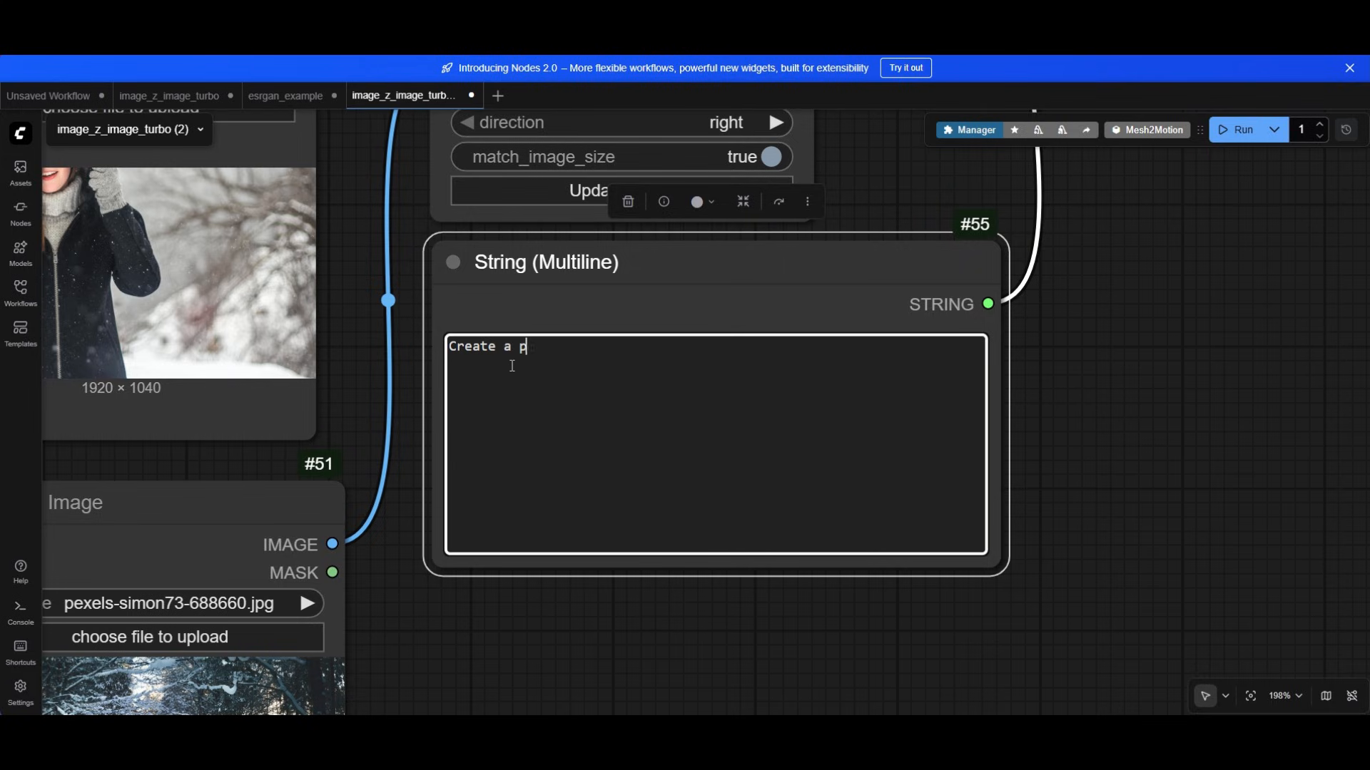
pyautogui.write('pt for Z-image combining the physical appearance of the character of the first image wear')
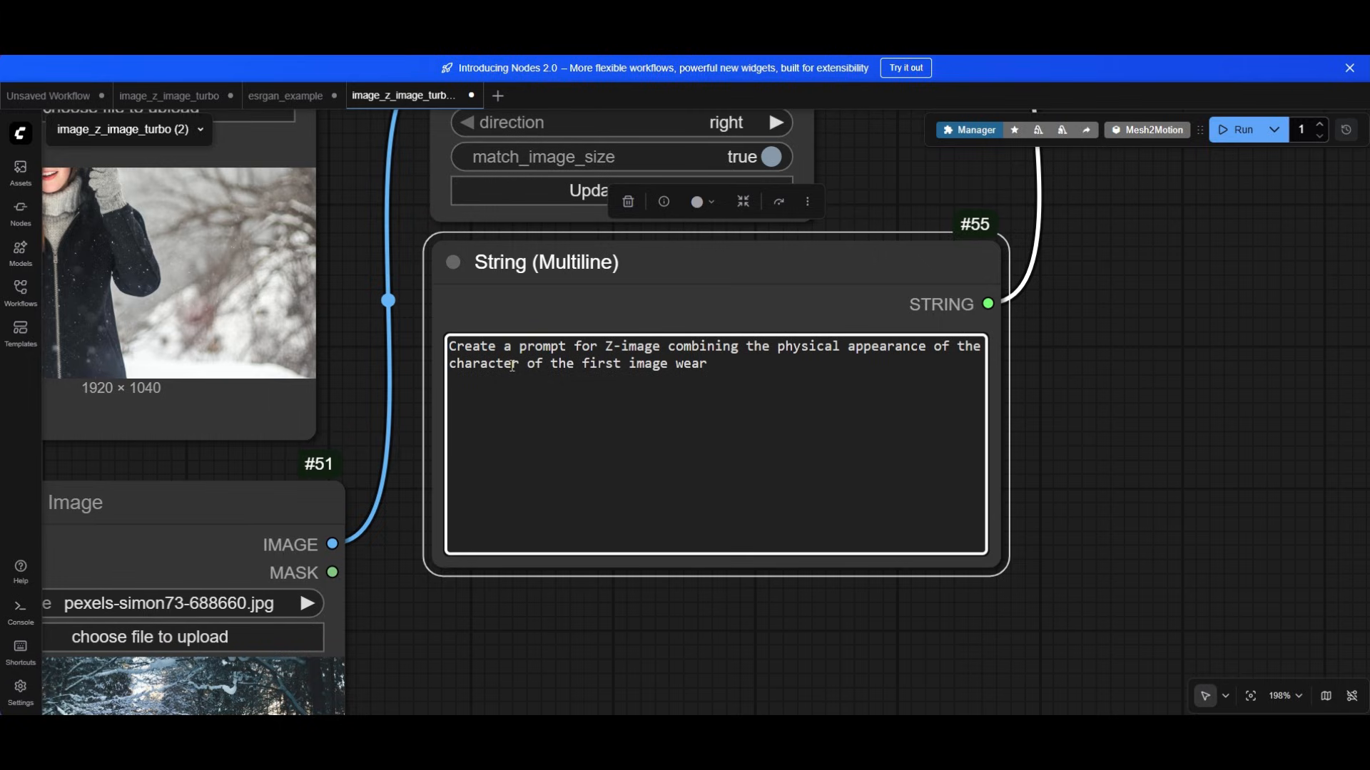
pyautogui.write('ing th')
pyautogui.write('e attire of the second image with the scene of the fhir')
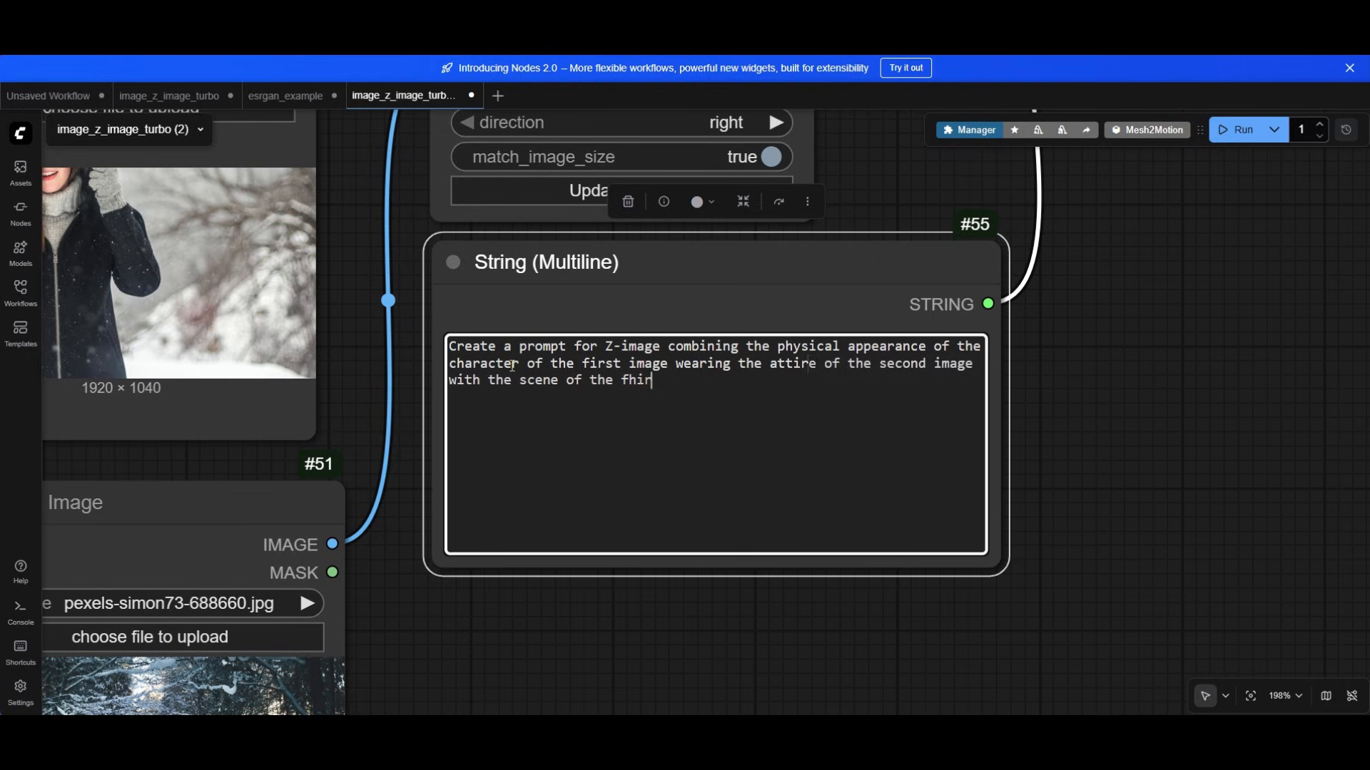
pyautogui.write('d imag')
pyautogui.write('e/')
# Step: Add "Divide the prompt in three parts:" and the line "Appearance: sex, age, ethnicity, face features, hair color, hair style - from the first image."
pyautogui.press('Return')
pyautogui.press('Return')
pyautogui.write('Divide the prompt in three parts:')
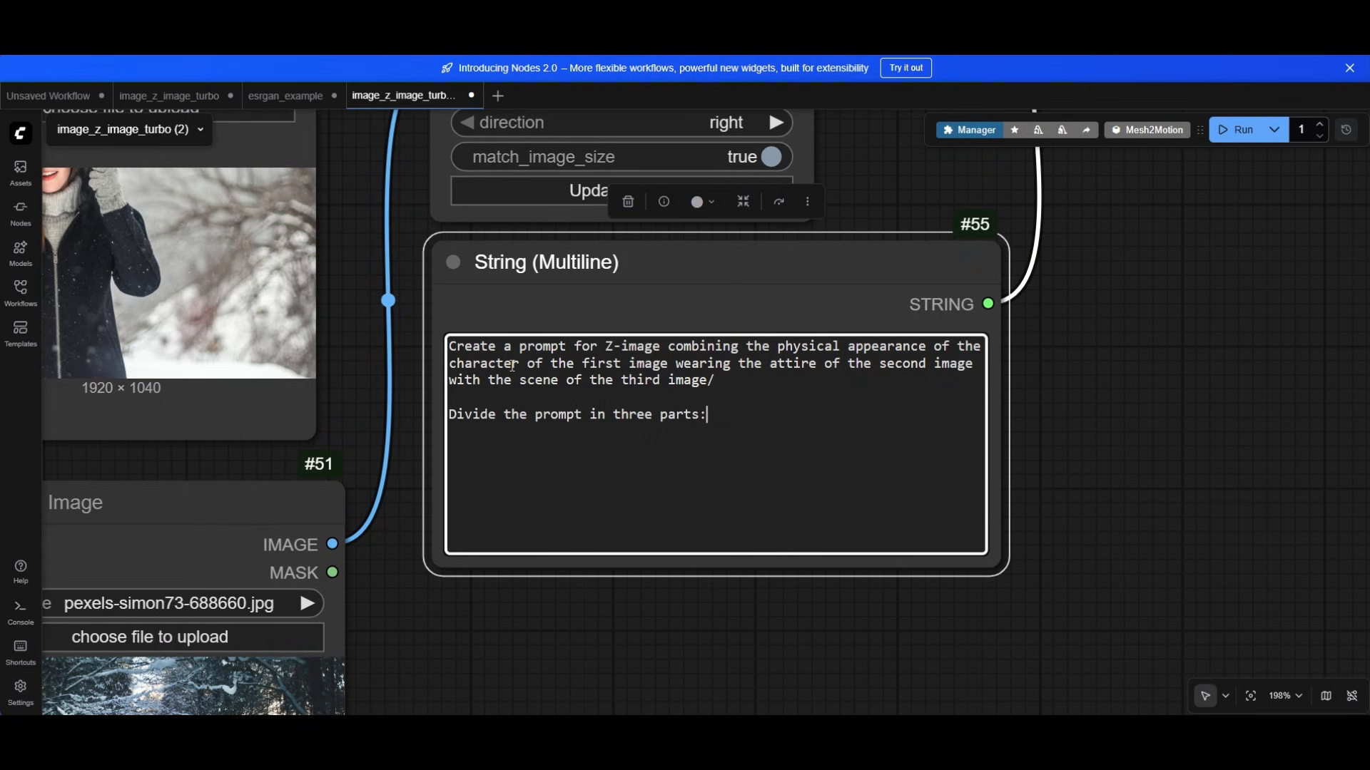
pyautogui.press('Return')
pyautogui.write('Appearance: sex, ')
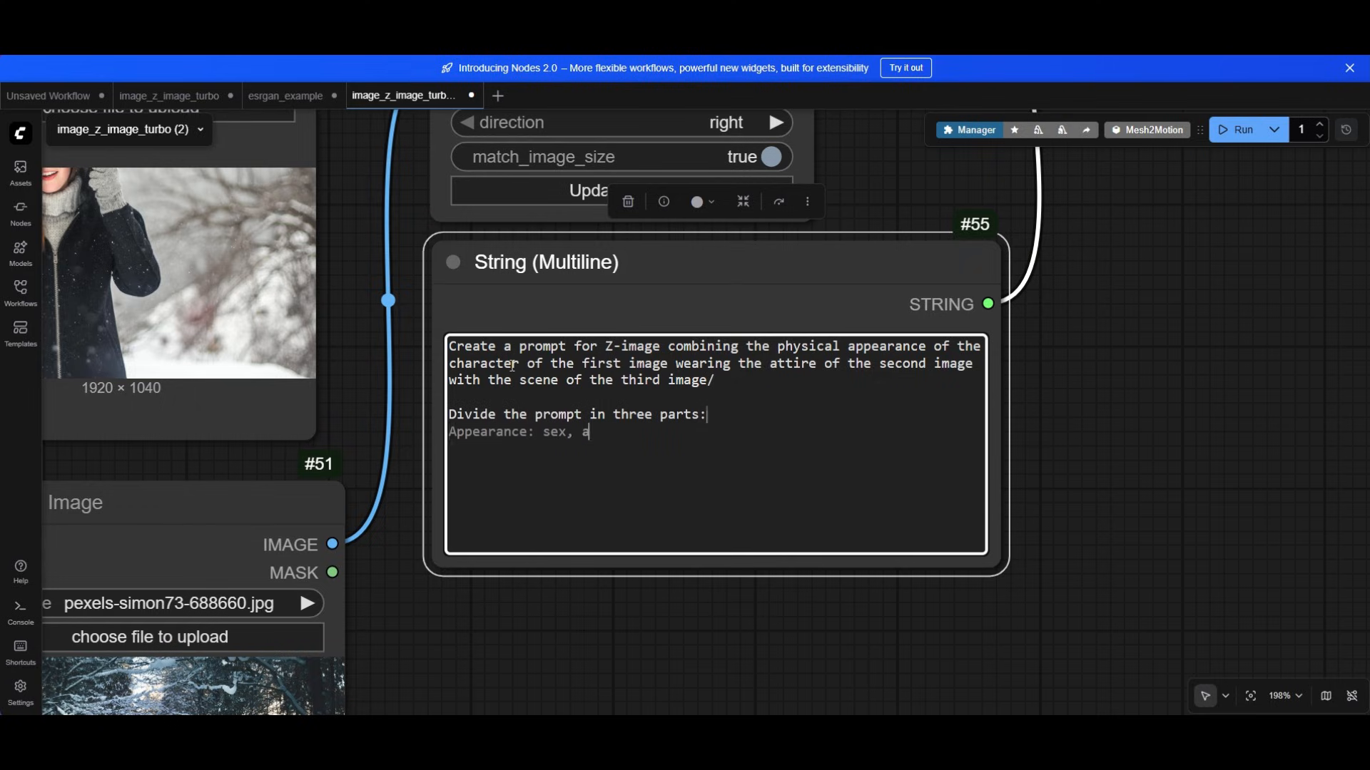
pyautogui.write('age')
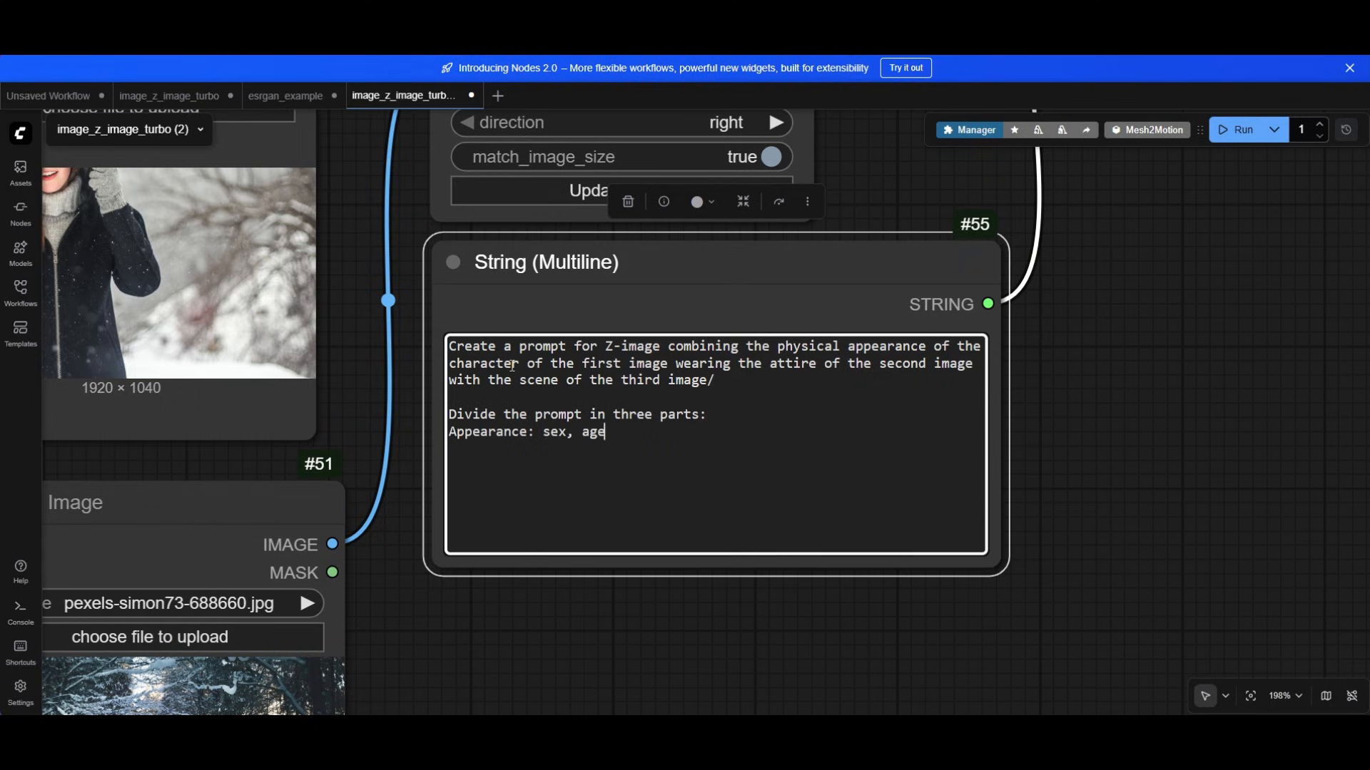
pyautogui.write(', ethn')
pyautogui.press('Tab')
# Step: Add the line "Attire: clothing, textures, clothing colors, complements - from the second image" to the instruction
pyautogui.press('Return')
pyautogui.write('Attire: clothing')
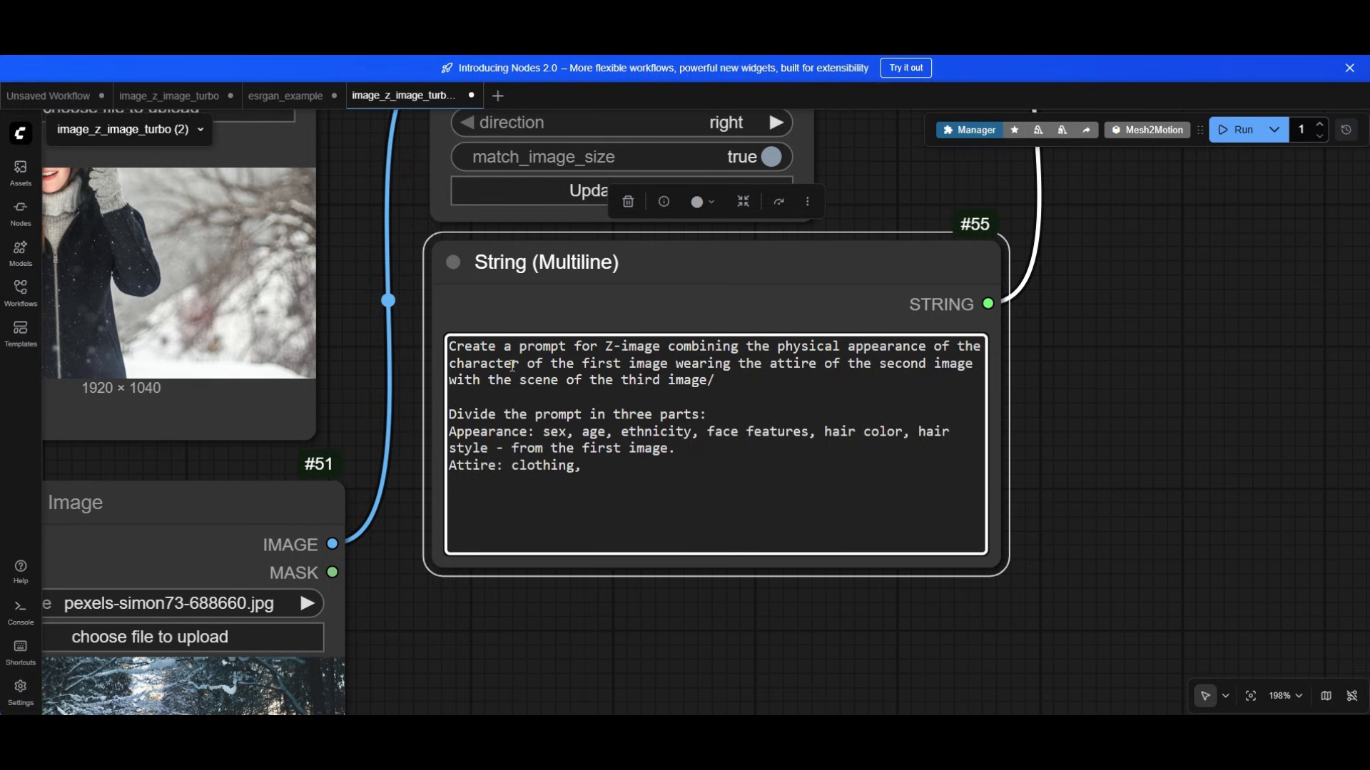
pyautogui.write(', textures,')
pyautogui.press('Tab')
# Step: Add the line "Scene: light quality, shadows, background, elements position, atmosphere - from the third image" and close with "Aim for a depiction combining the three elements"
pyautogui.press('Return')
pyautogui.write('Scene')
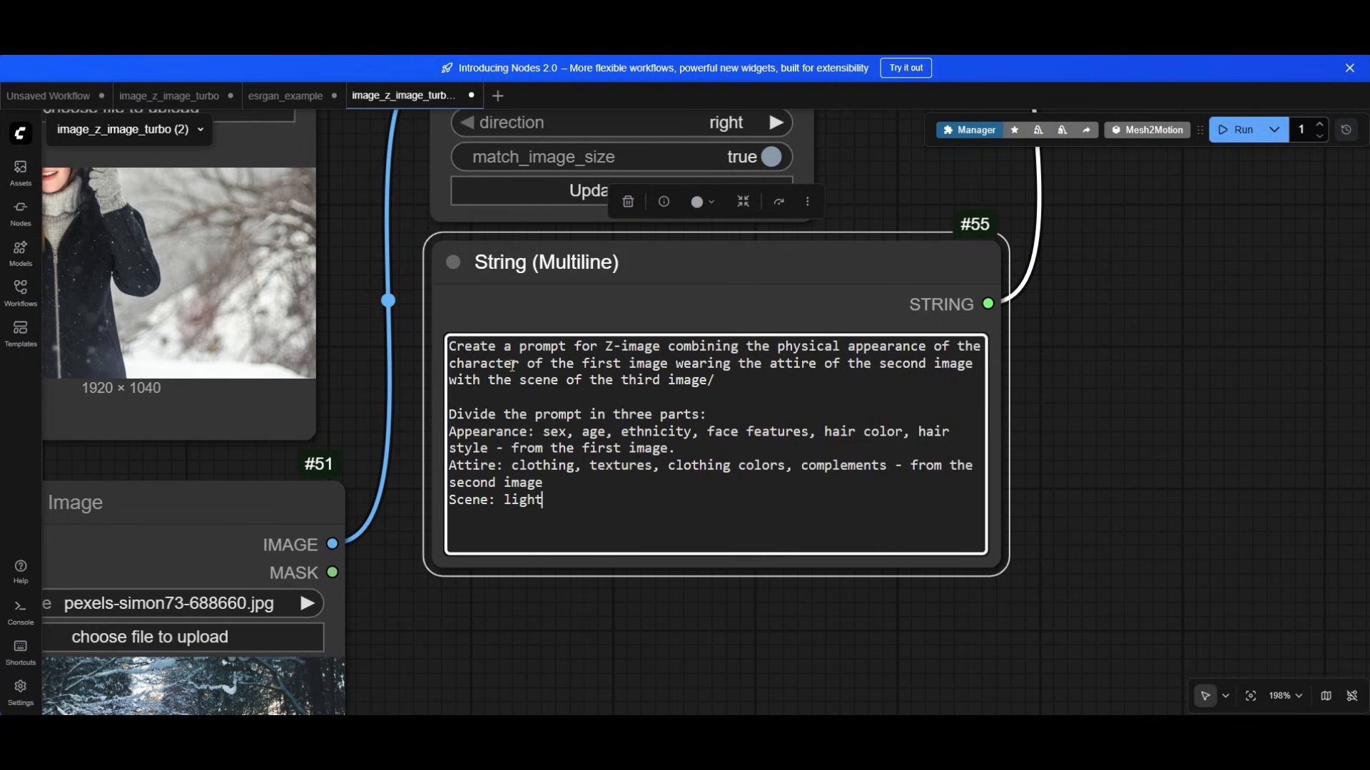
pyautogui.write(': lig')
pyautogui.press('Tab')
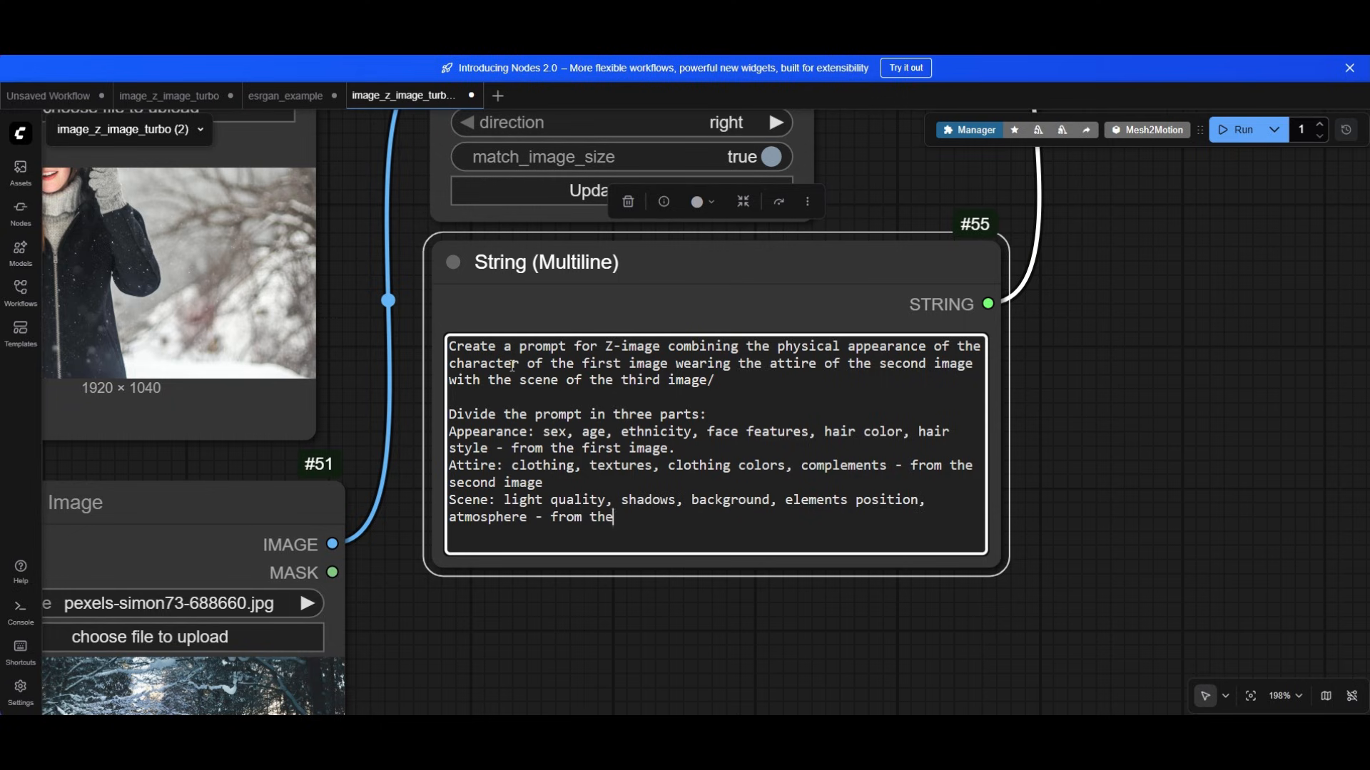
pyautogui.write('from the t')
pyautogui.press('Tab')
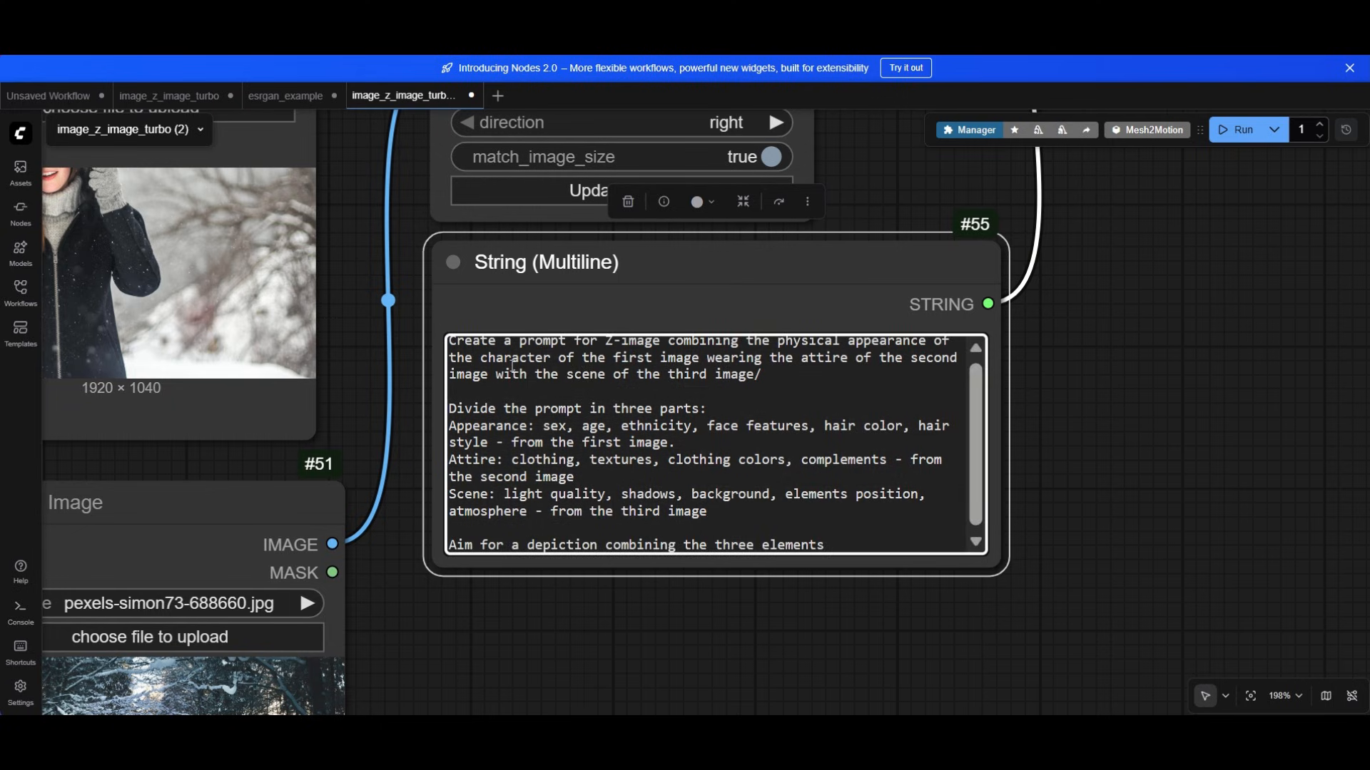
# Step: Connect the QwenVL response to the CLIP Text Encode prompt and place a text preview node beside QwenVL
pyautogui.scroll(-10, 602, 459)
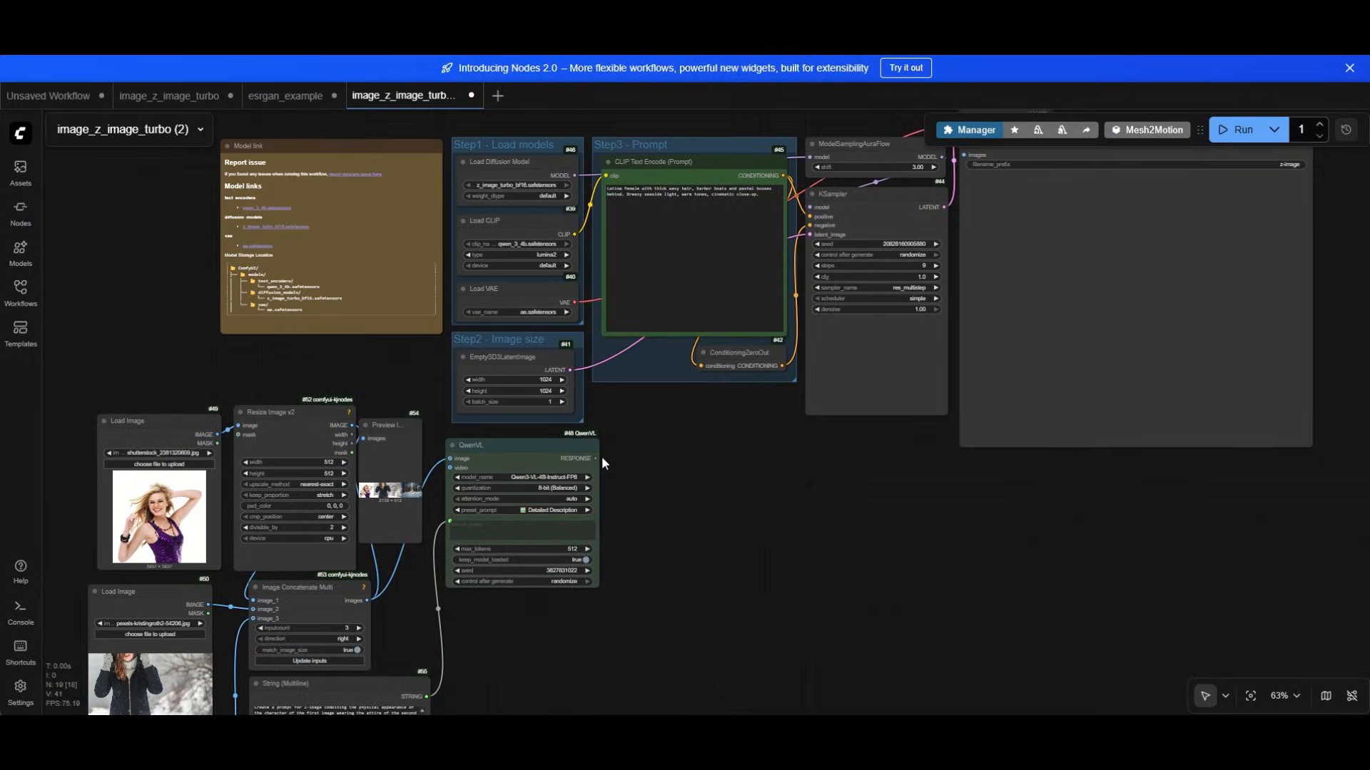
pyautogui.moveTo(593, 458); pyautogui.dragTo(621, 253)
pyautogui.moveTo(739, 450); pyautogui.dragTo(552, 508)
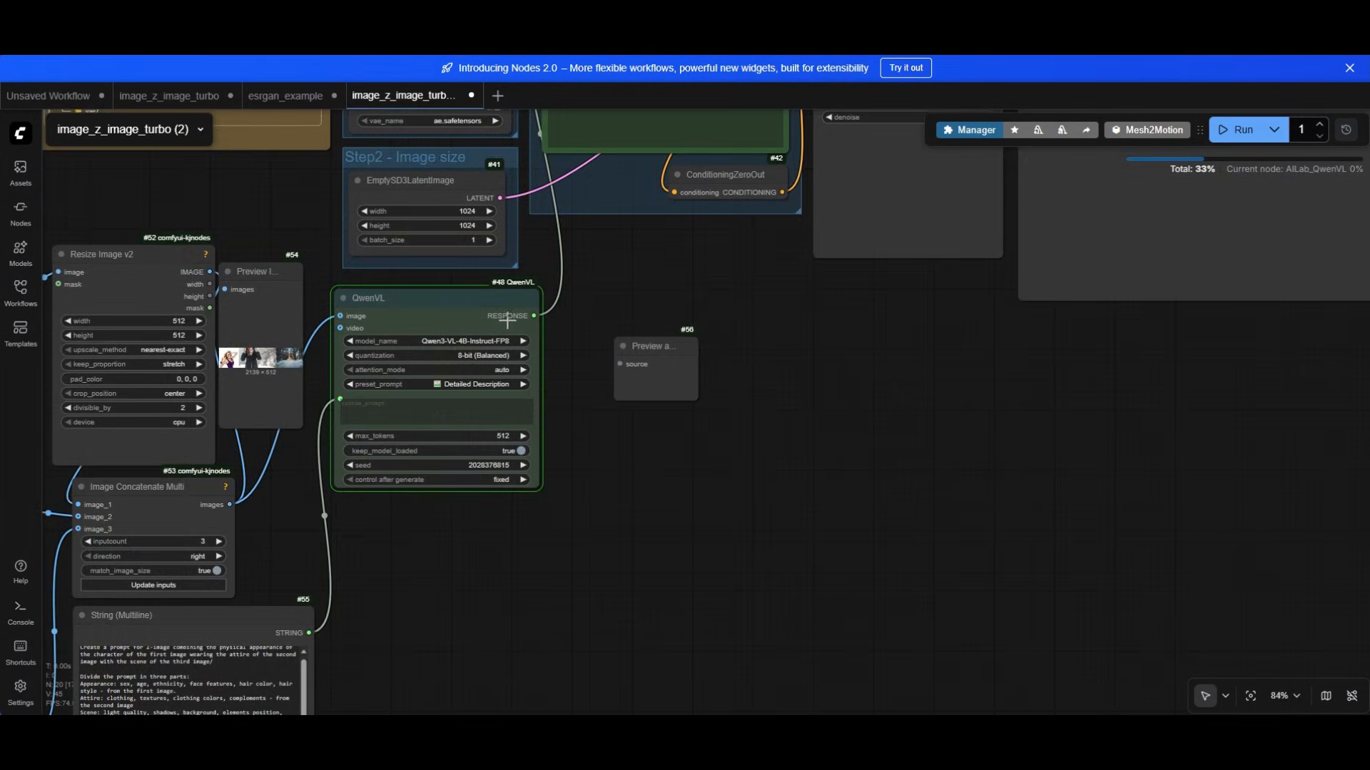
# Step: Connect the QwenVL response to the Preview as Text node, execute that node and read through the generated prompt
pyautogui.moveTo(507, 320); pyautogui.dragTo(621, 364)
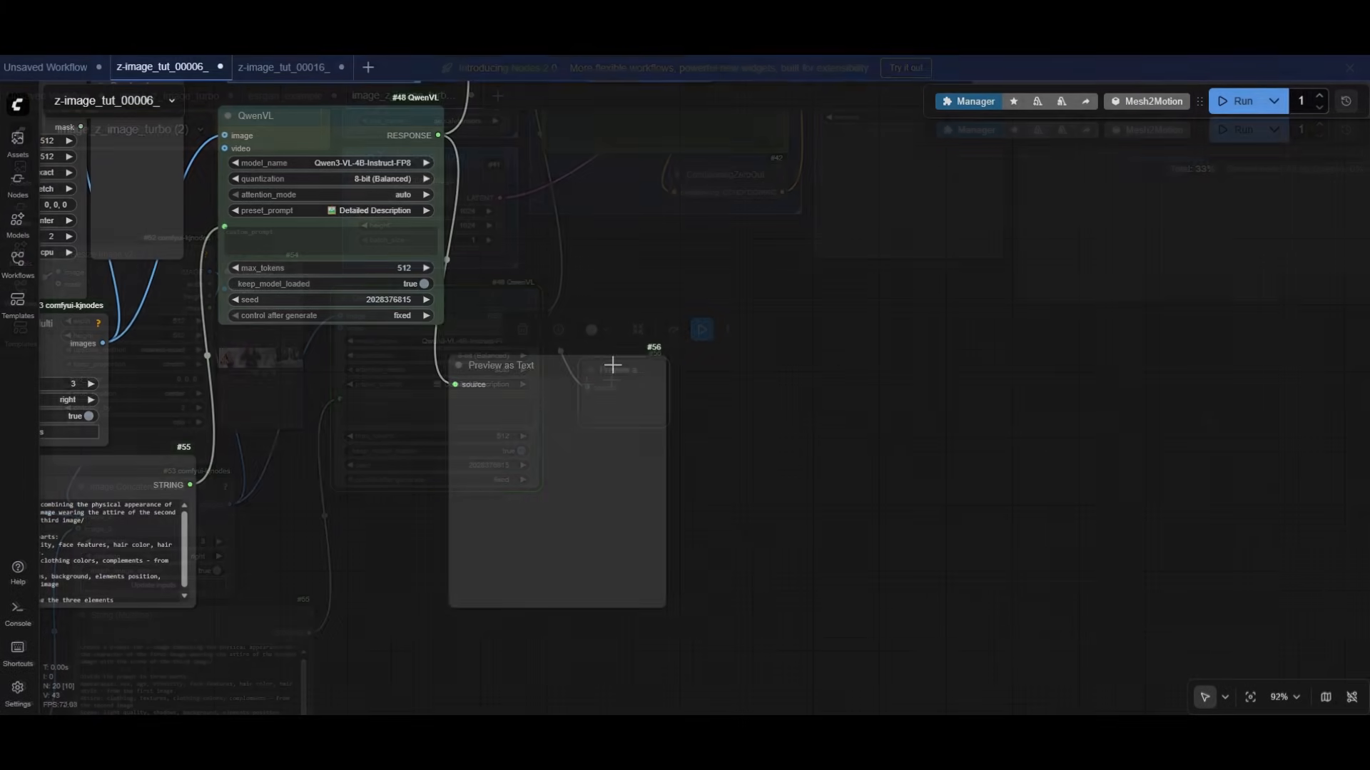
pyautogui.click(636, 324)
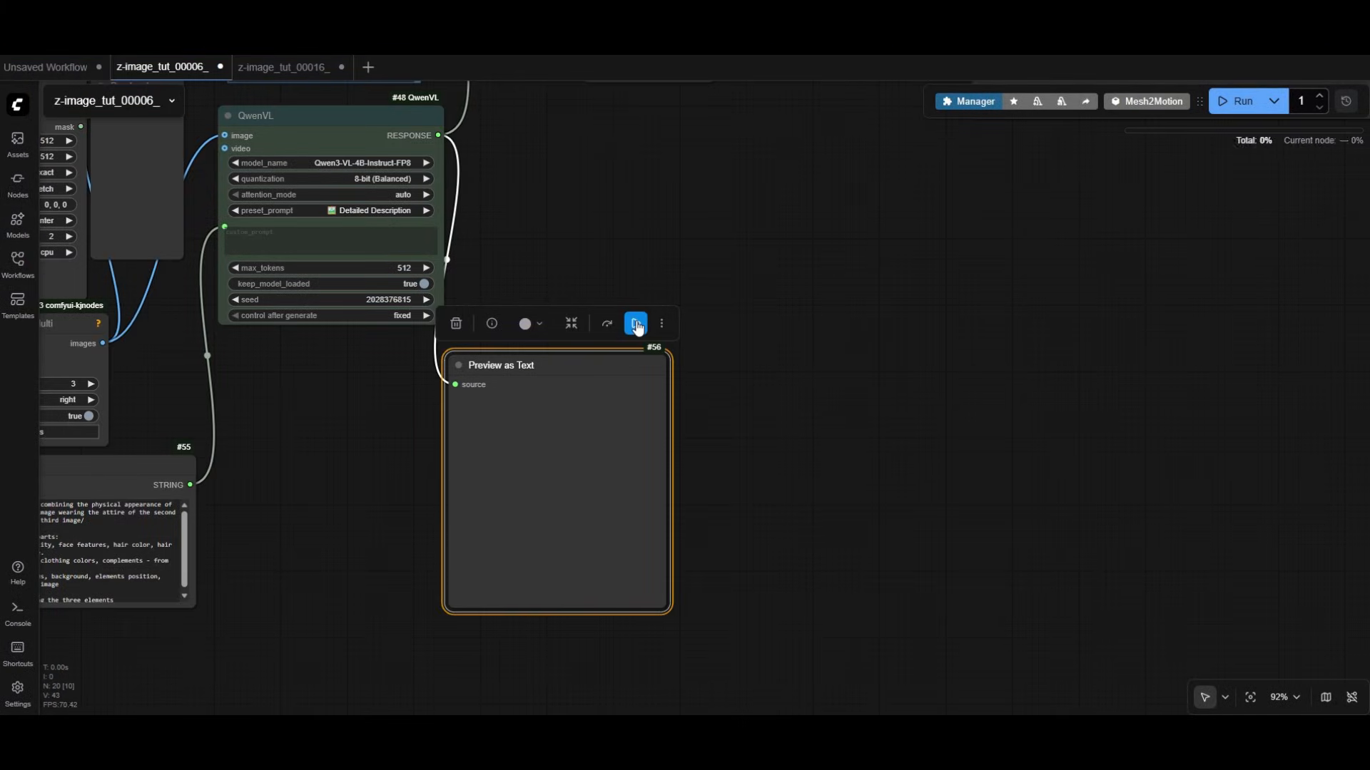
pyautogui.click(18, 612)
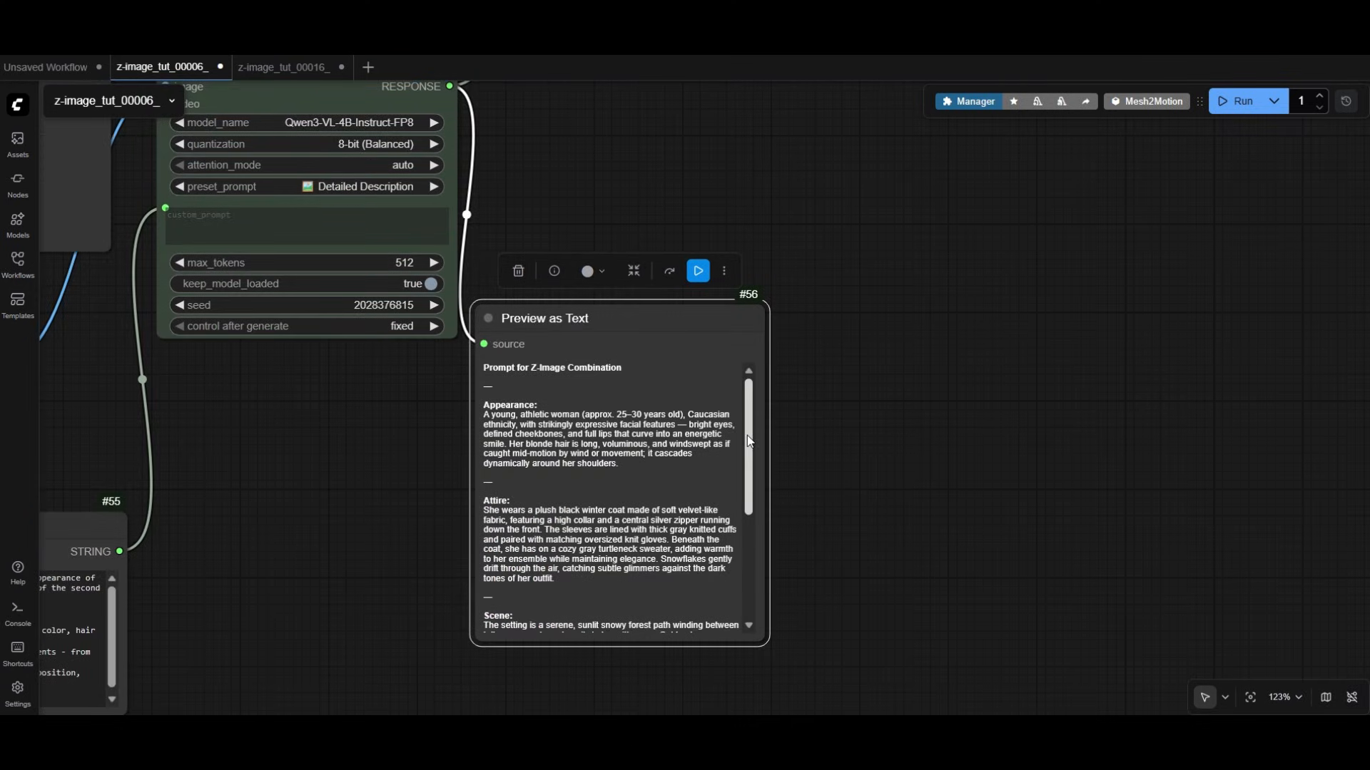
pyautogui.moveTo(747, 435); pyautogui.dragTo(751, 557)
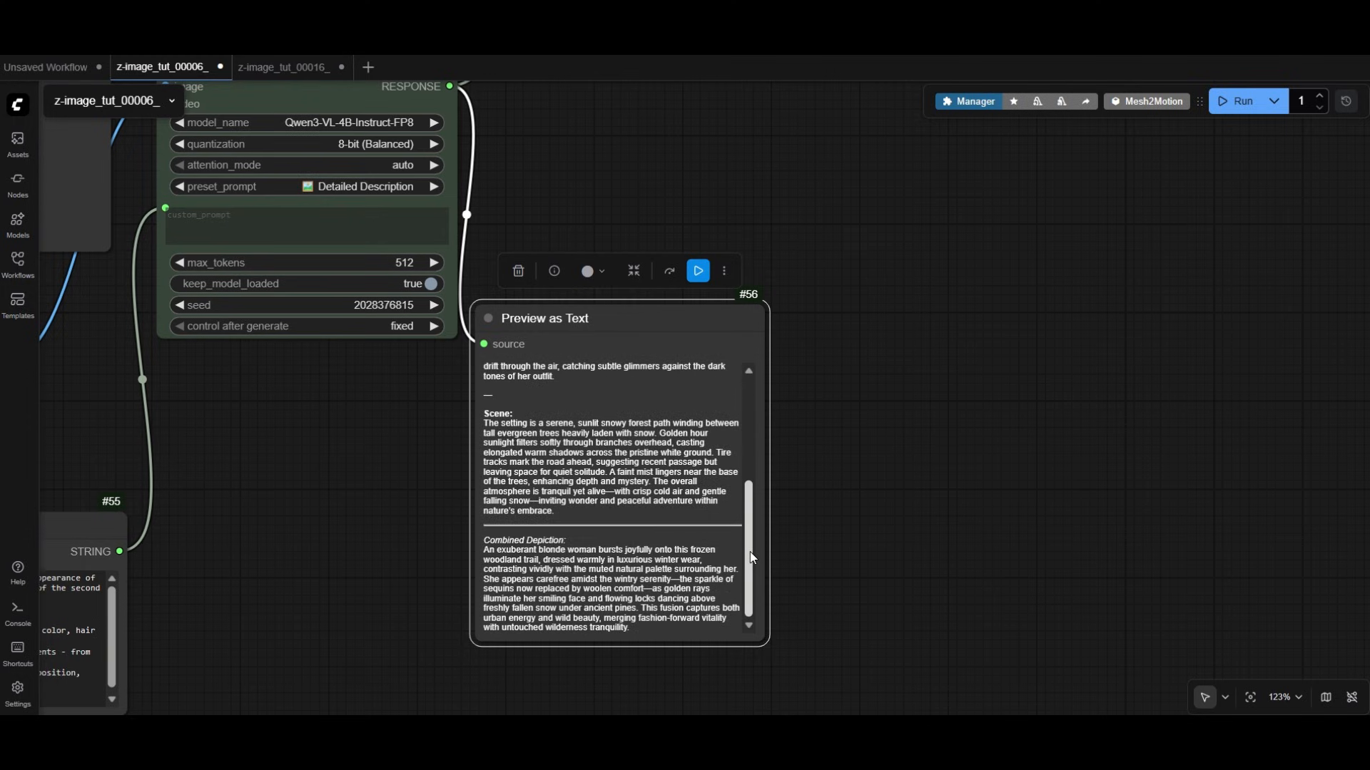
pyautogui.scroll(3, 751, 549)
pyautogui.click(434, 304)
pyautogui.click(434, 304)
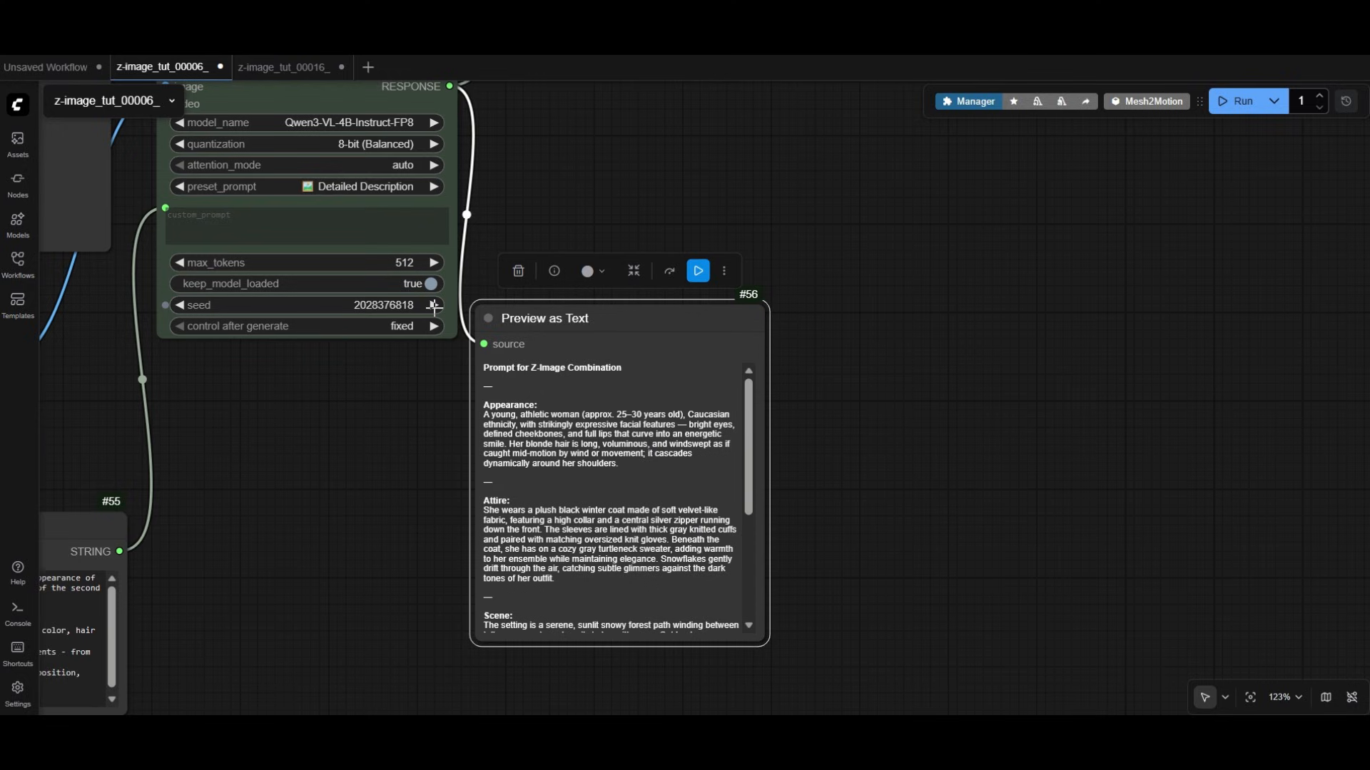
pyautogui.click(433, 303)
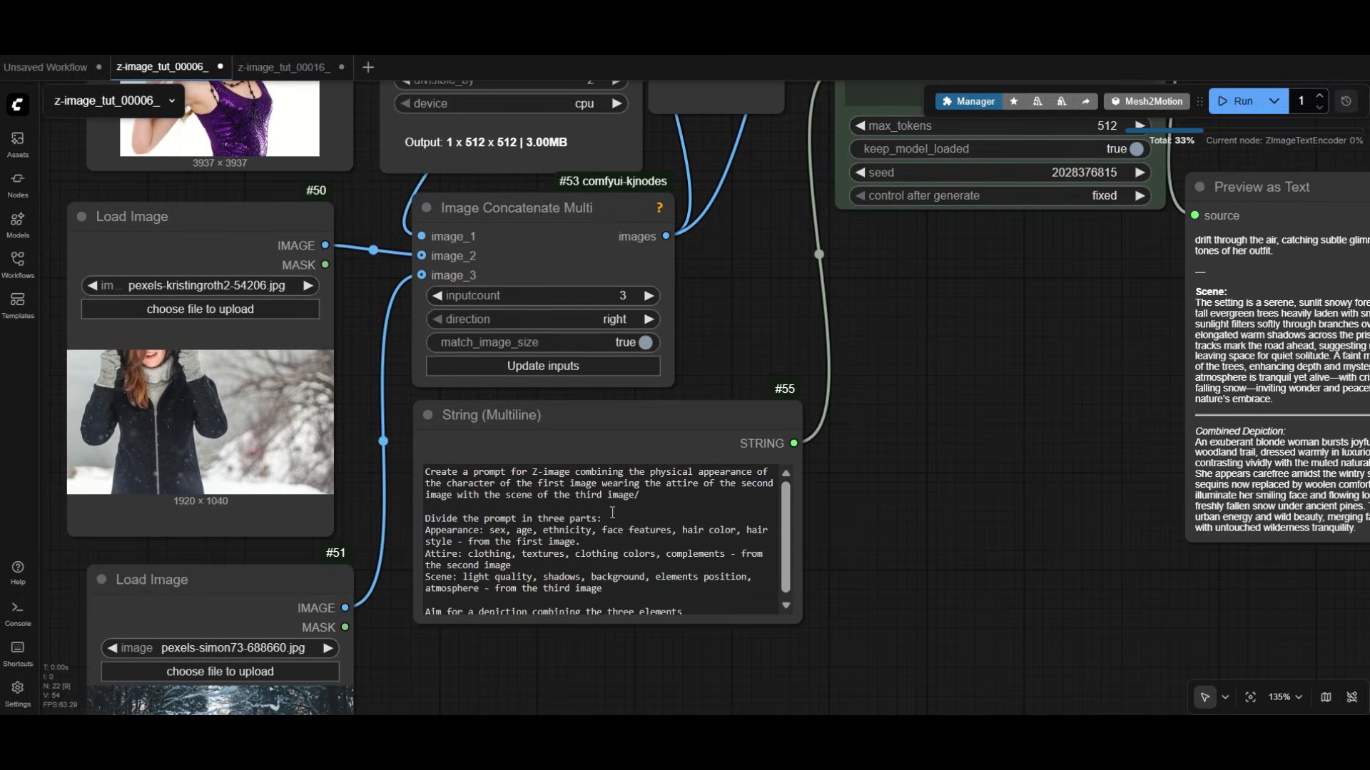
# Step: Execute the workflow through the Save Image node to generate an image from the three-part QwenVL prompt
pyautogui.click(612, 512)
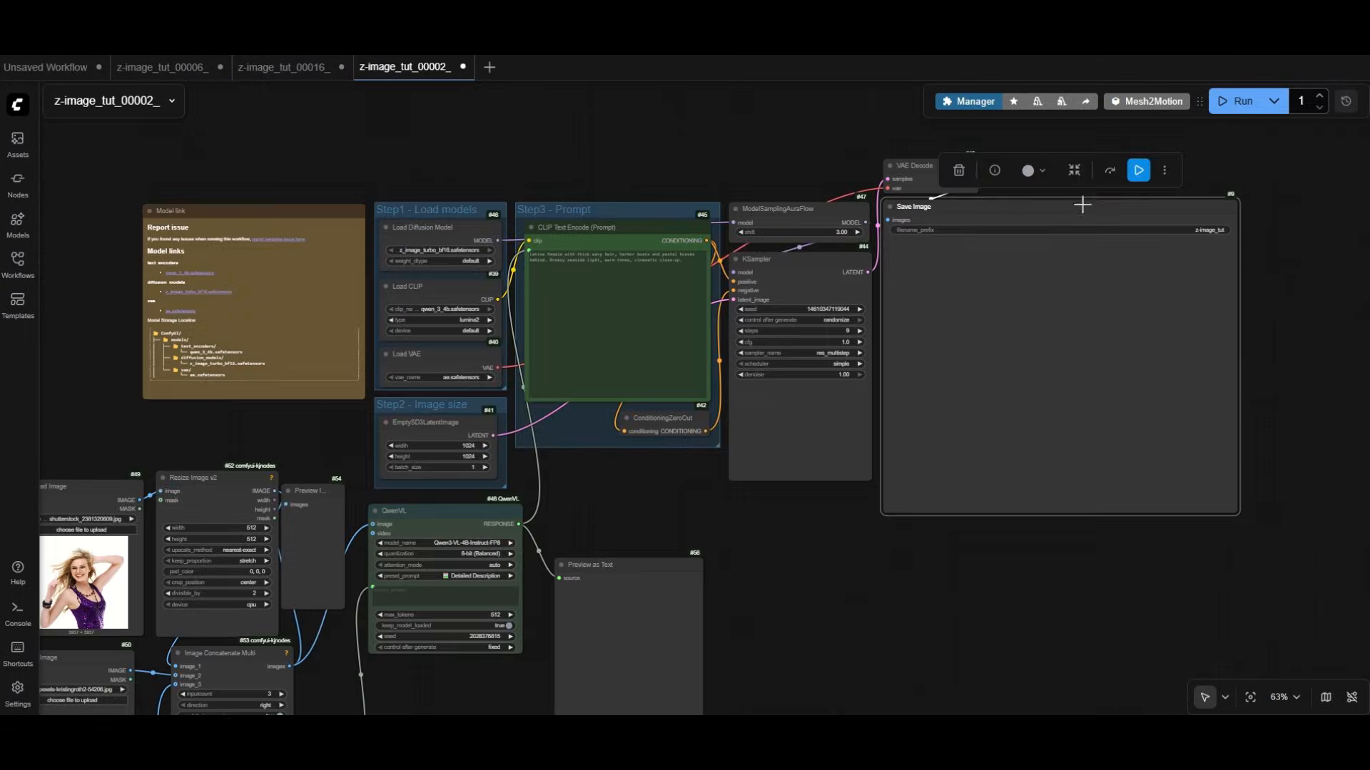
pyautogui.click(1138, 171)
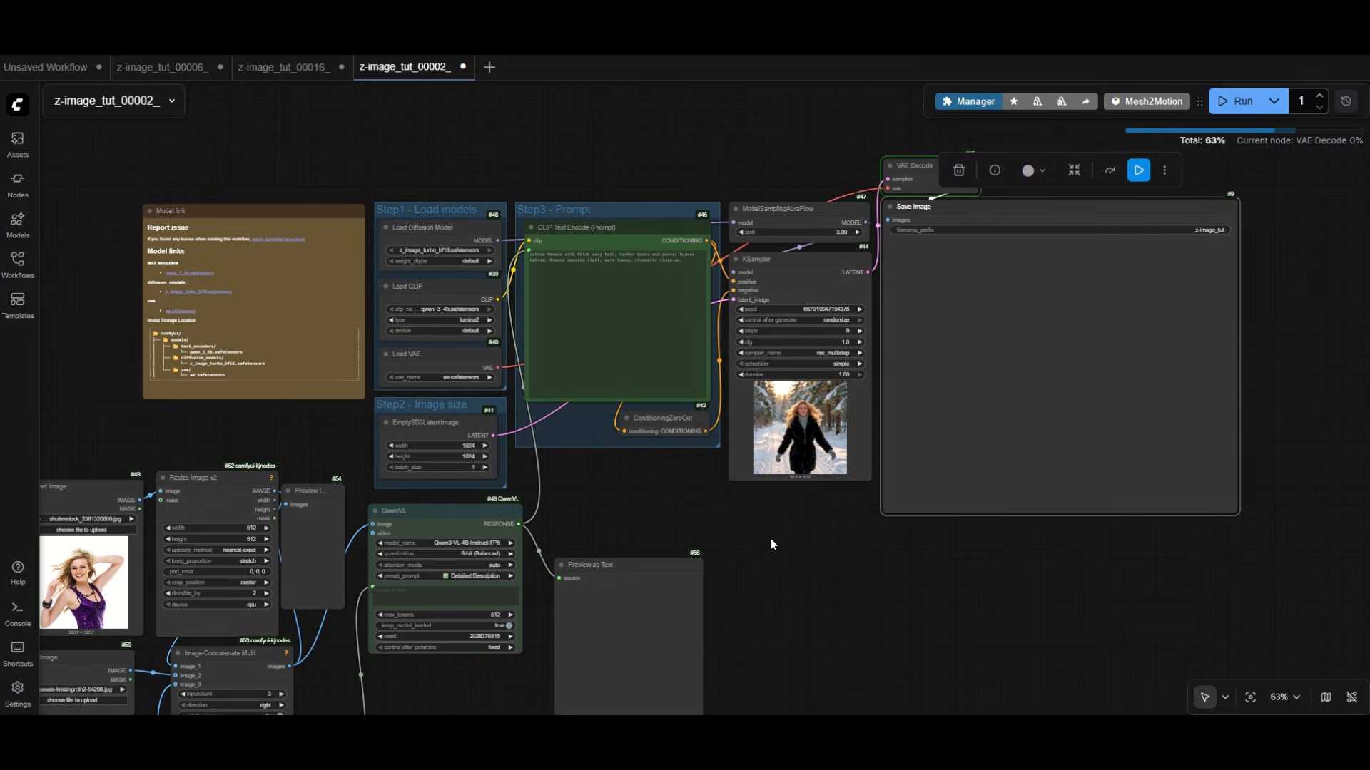
pyautogui.click(604, 567)
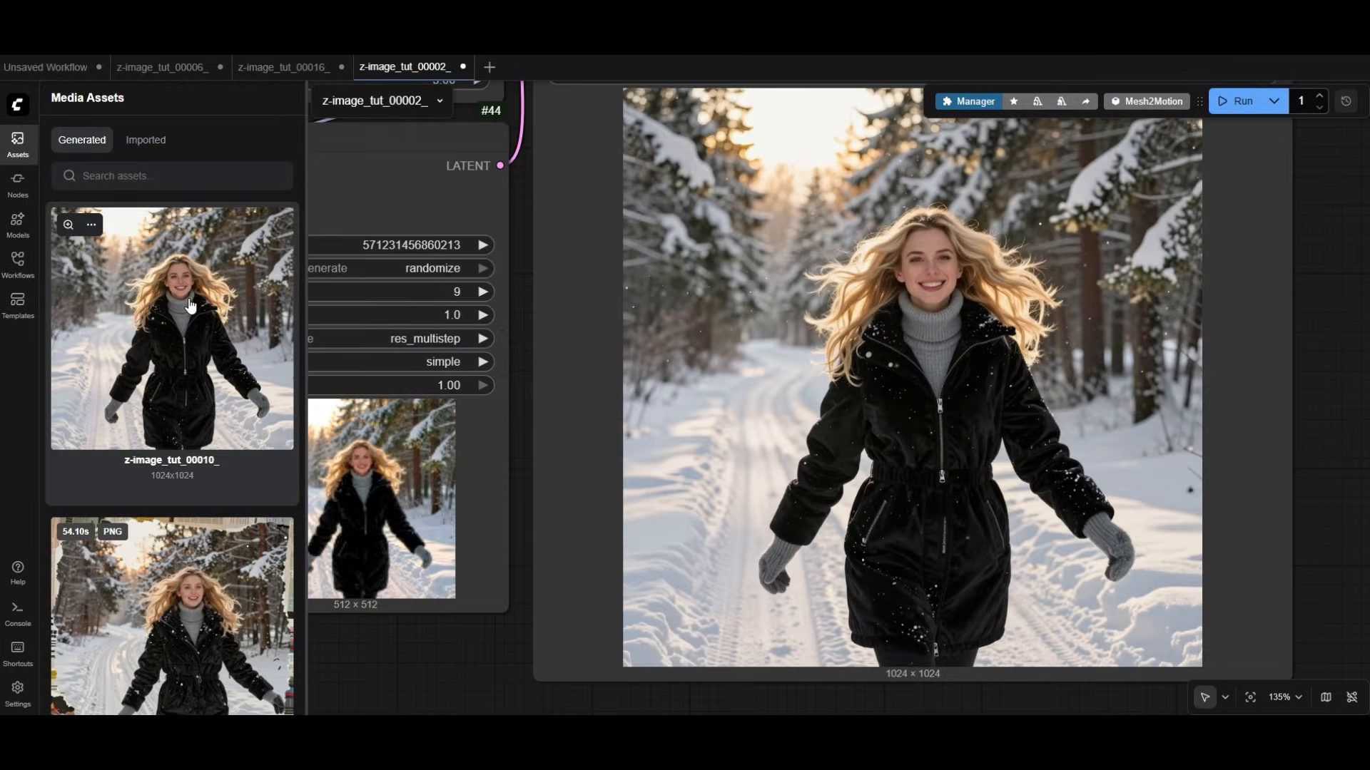
# Step: View the generated image z-image_tut_00010_ at full size and close the media assets
pyautogui.click(68, 225)
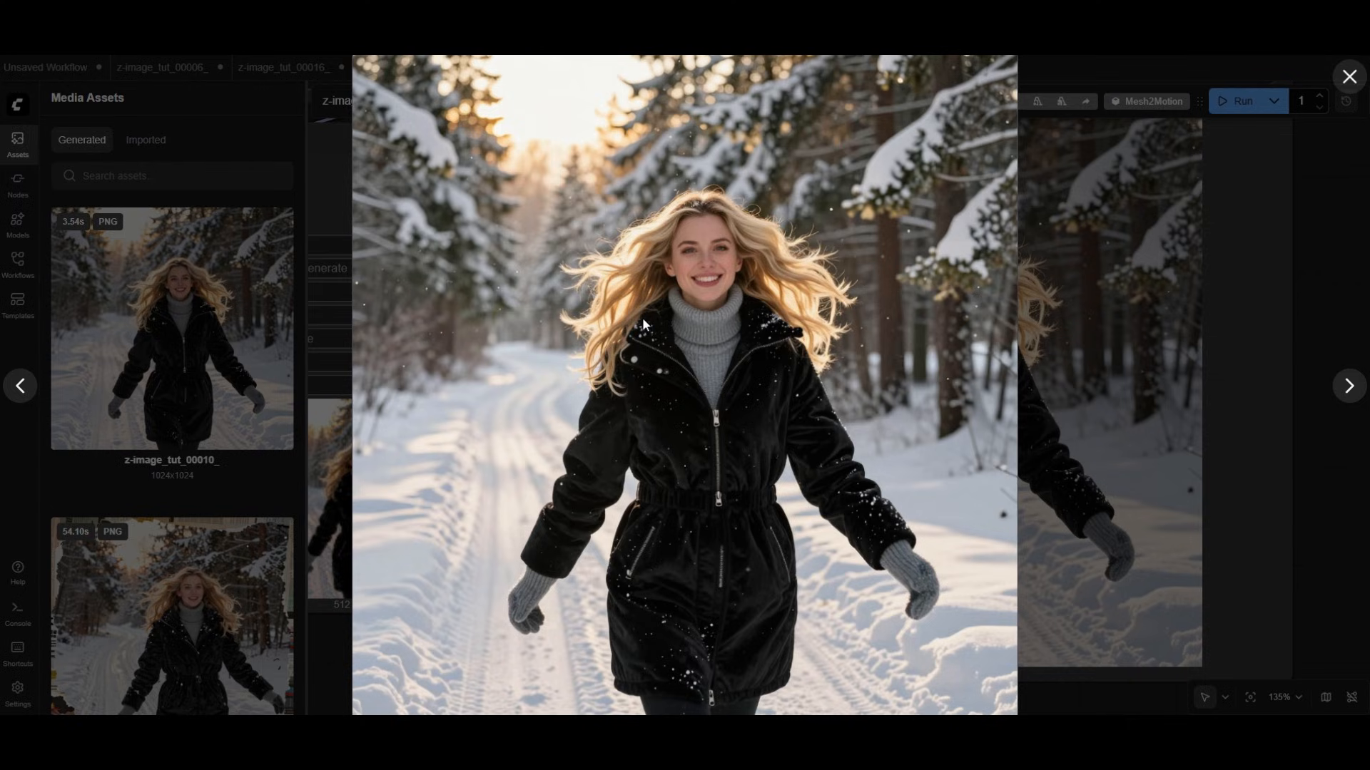
pyautogui.click(320, 317)
pyautogui.click(18, 143)
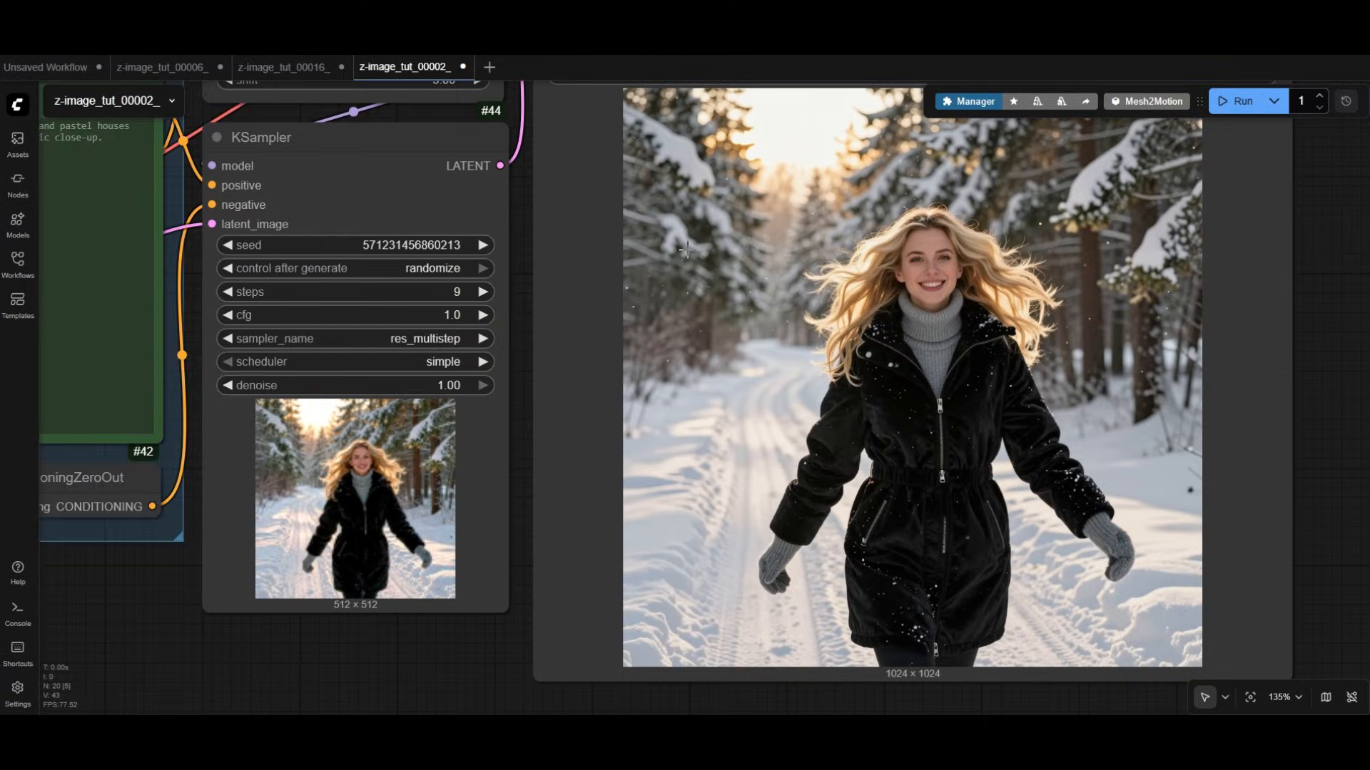
# Step: Add a Z-Image Text Encoder node above the Step3 - Prompt group
pyautogui.scroll(-12, 199, 321)
pyautogui.scroll(8, 357, 285)
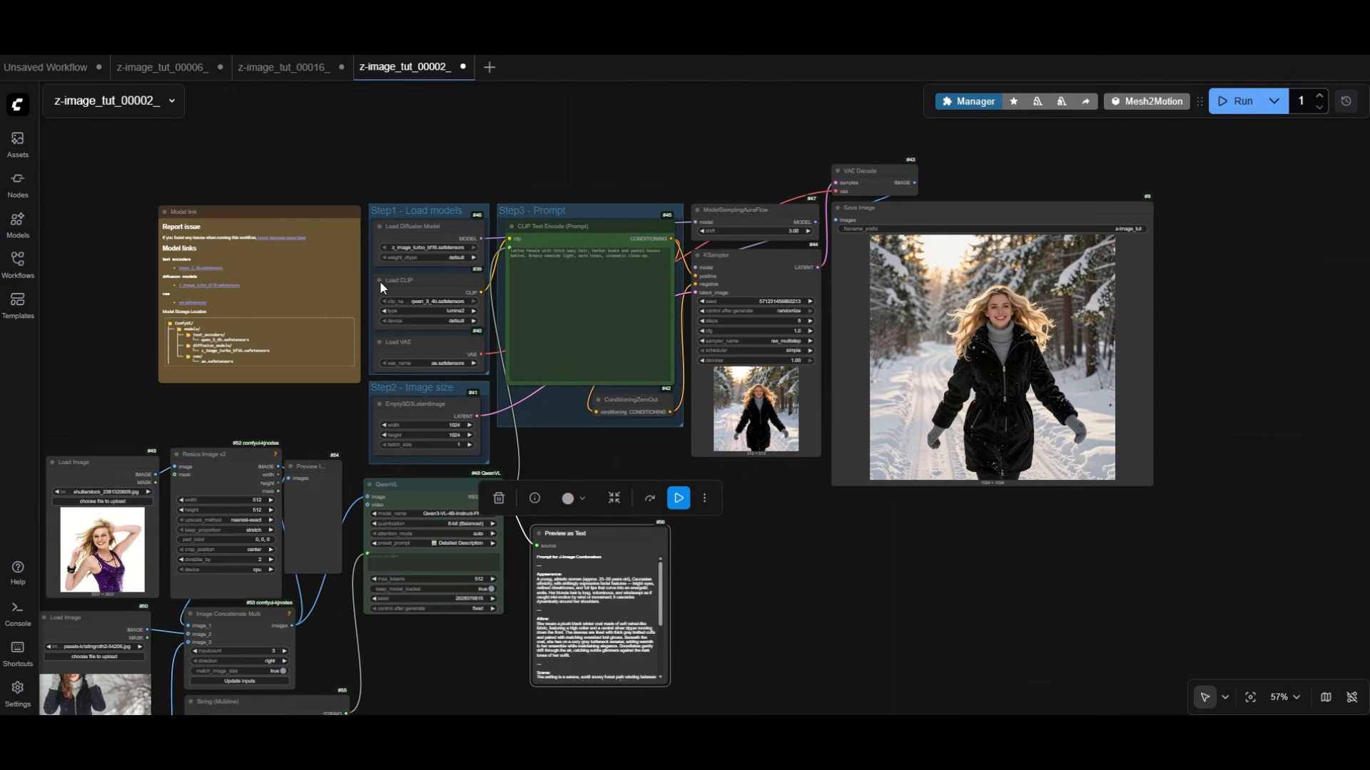
pyautogui.moveTo(723, 126); pyautogui.dragTo(606, 173)
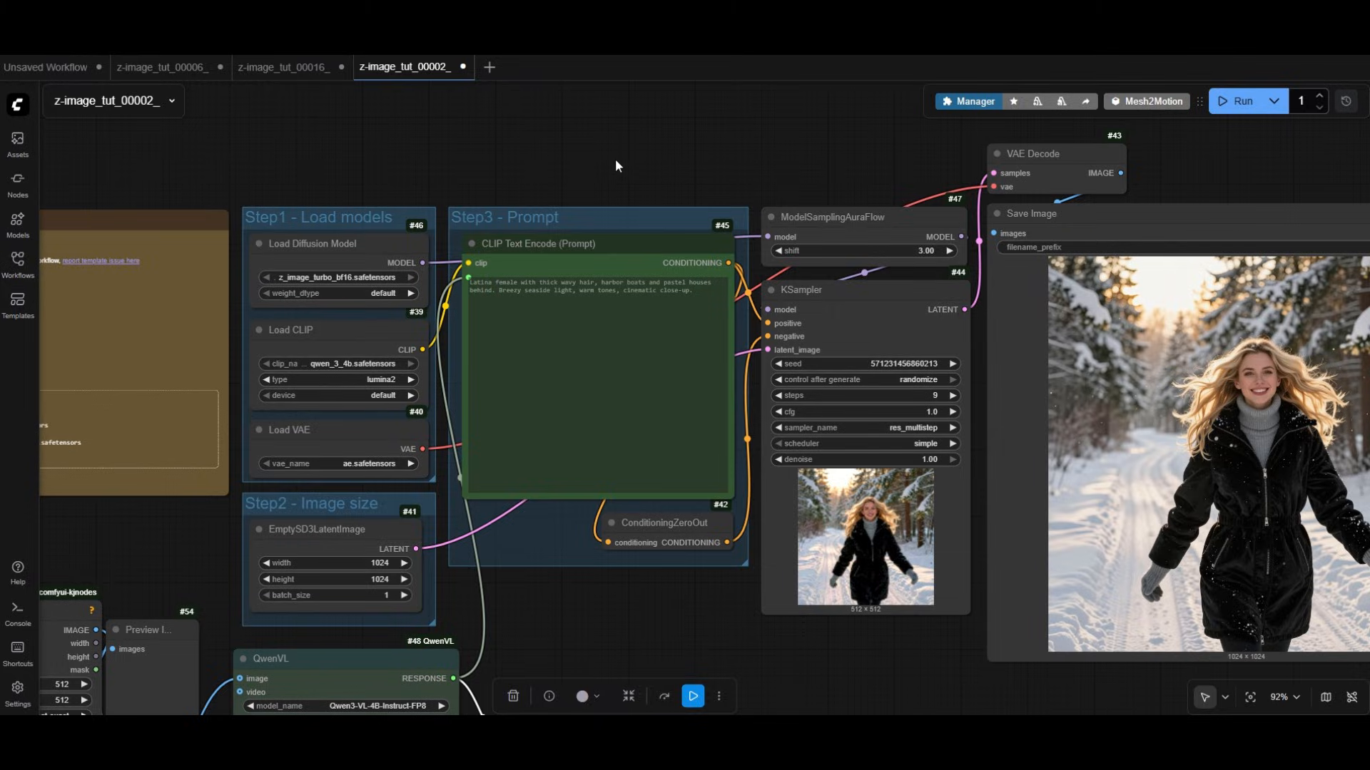
pyautogui.doubleClick(618, 153)
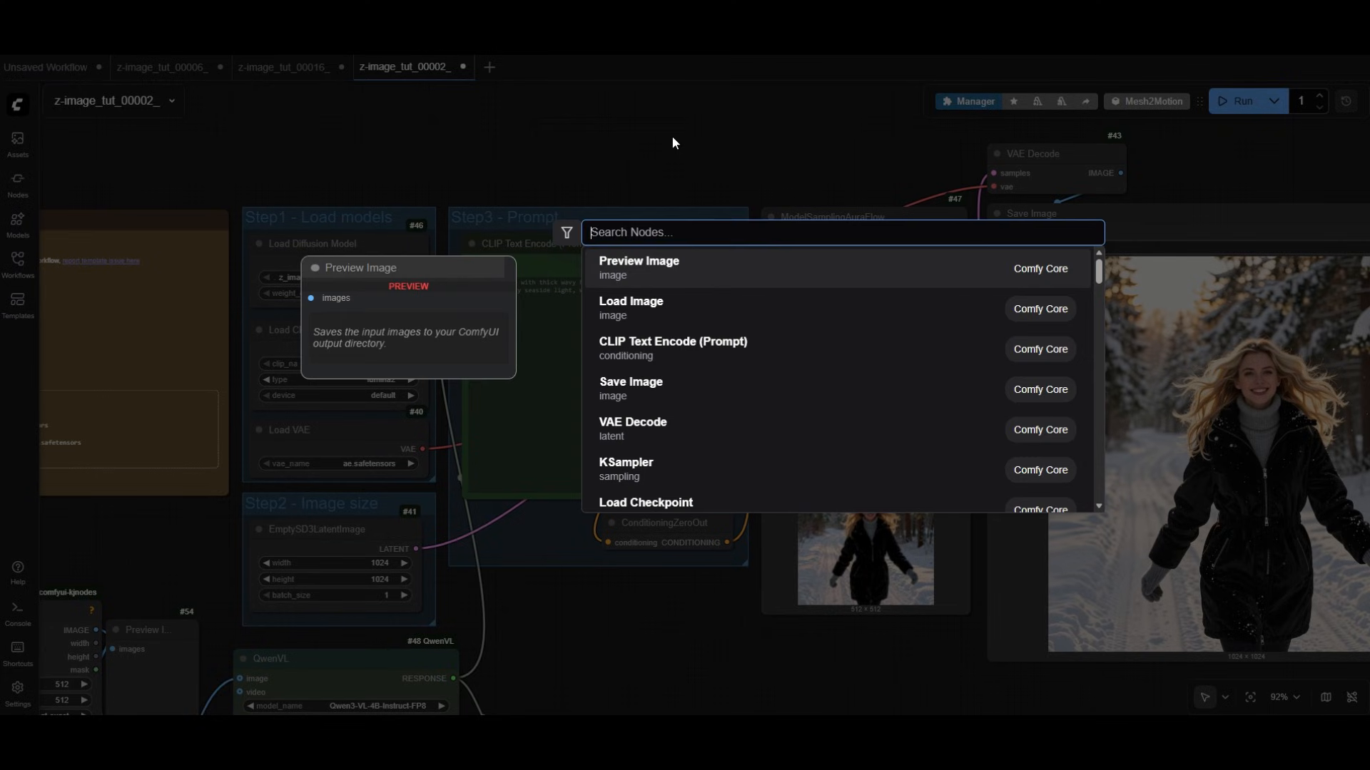
pyautogui.write('Z-')
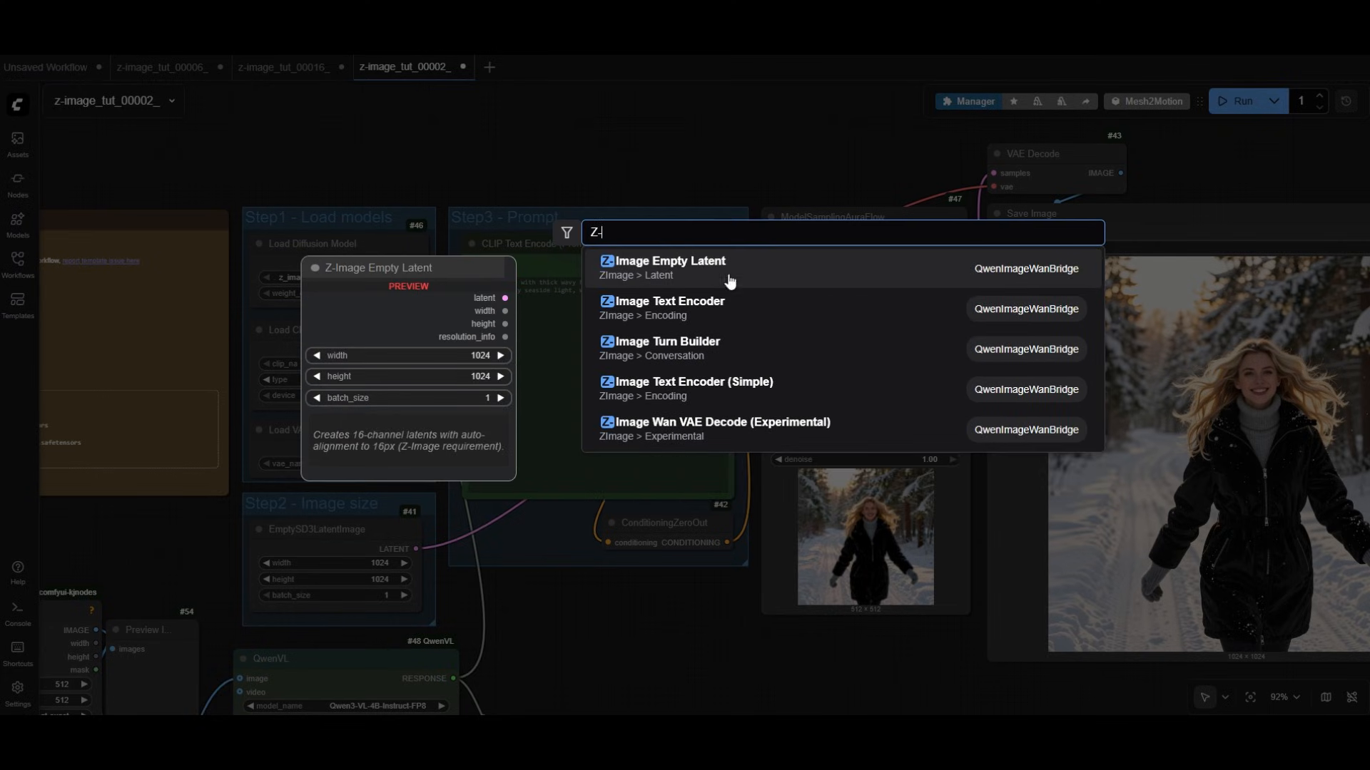
pyautogui.click(705, 308)
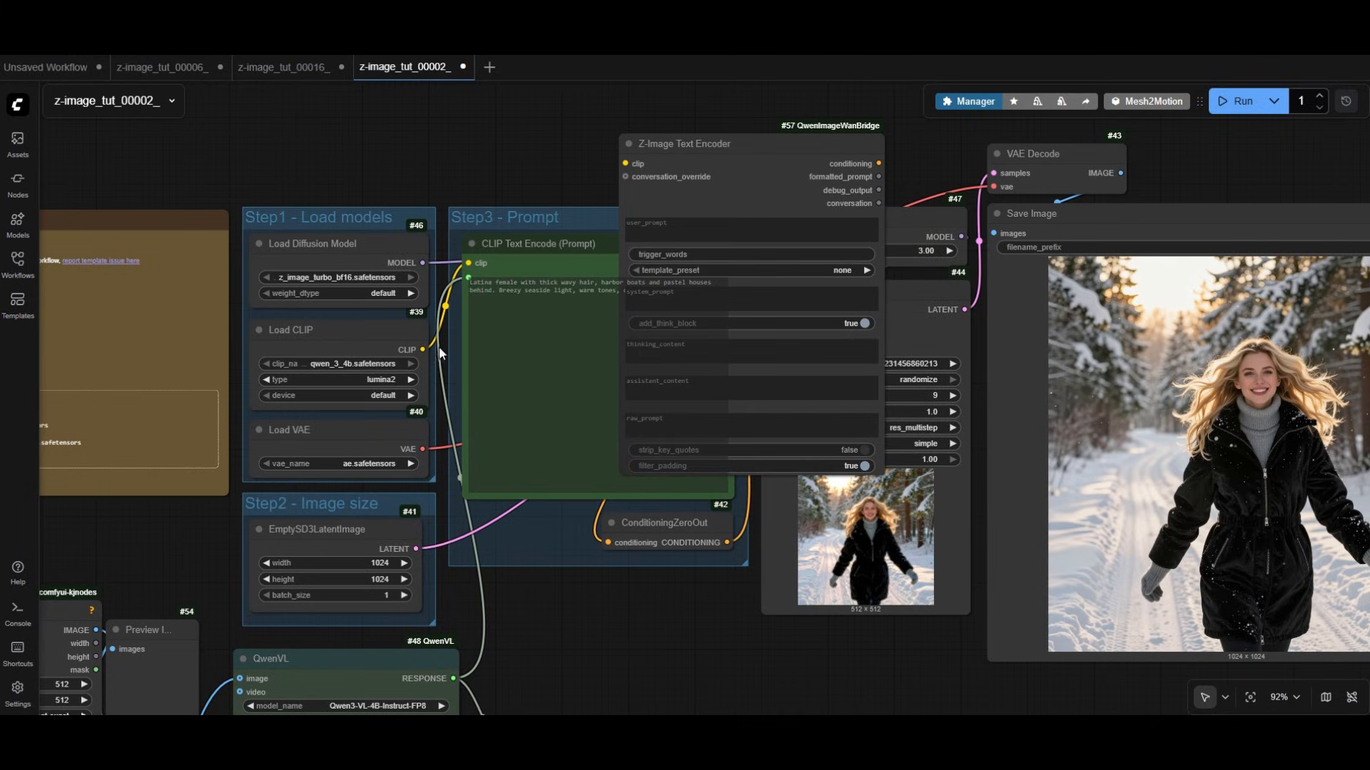
# Step: Put the Z-Image Text Encoder in place of CLIP Text Encode, wiring in the CLIP and feeding its user prompt from the QwenVL response
pyautogui.moveTo(422, 349); pyautogui.dragTo(625, 163)
pyautogui.moveTo(706, 144); pyautogui.dragTo(536, 122)
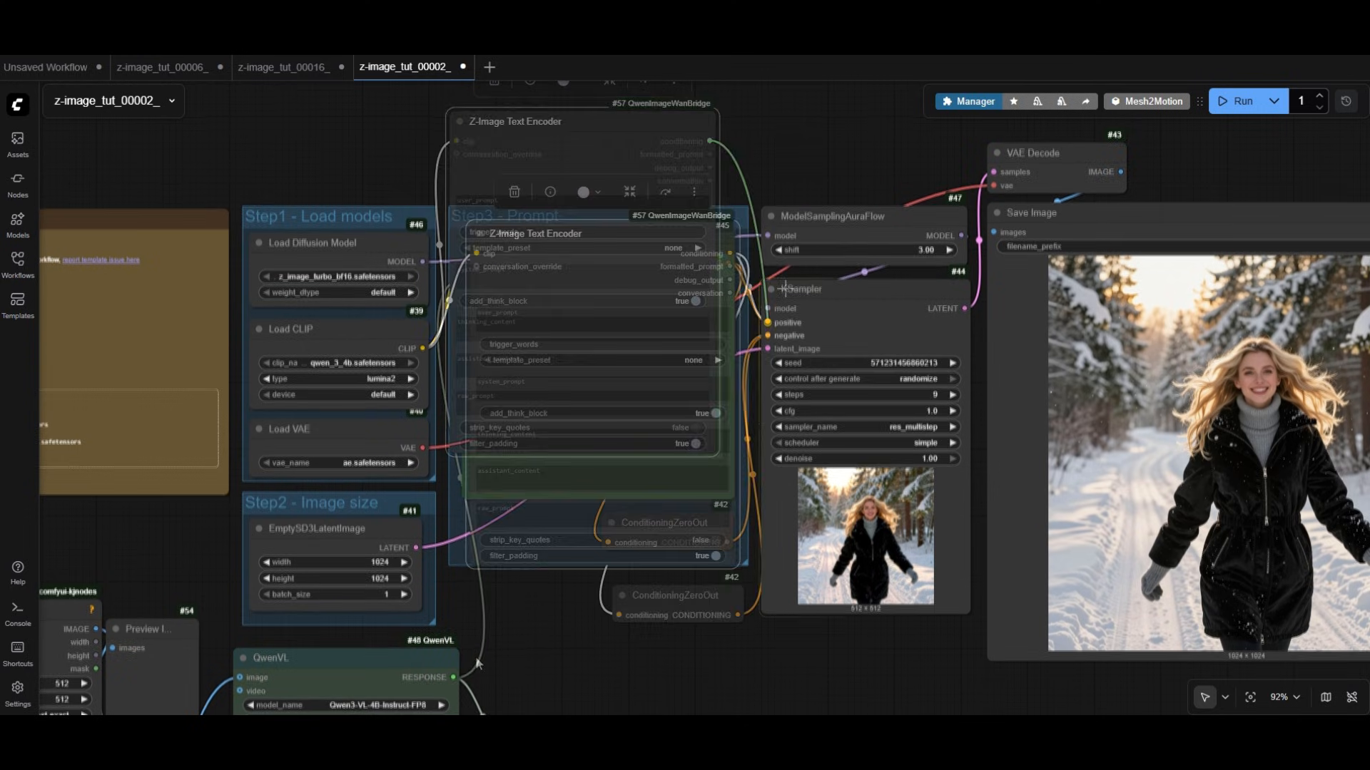
pyautogui.moveTo(494, 658); pyautogui.dragTo(530, 276)
pyautogui.click(623, 121)
pyautogui.scroll(-1, 488, 183)
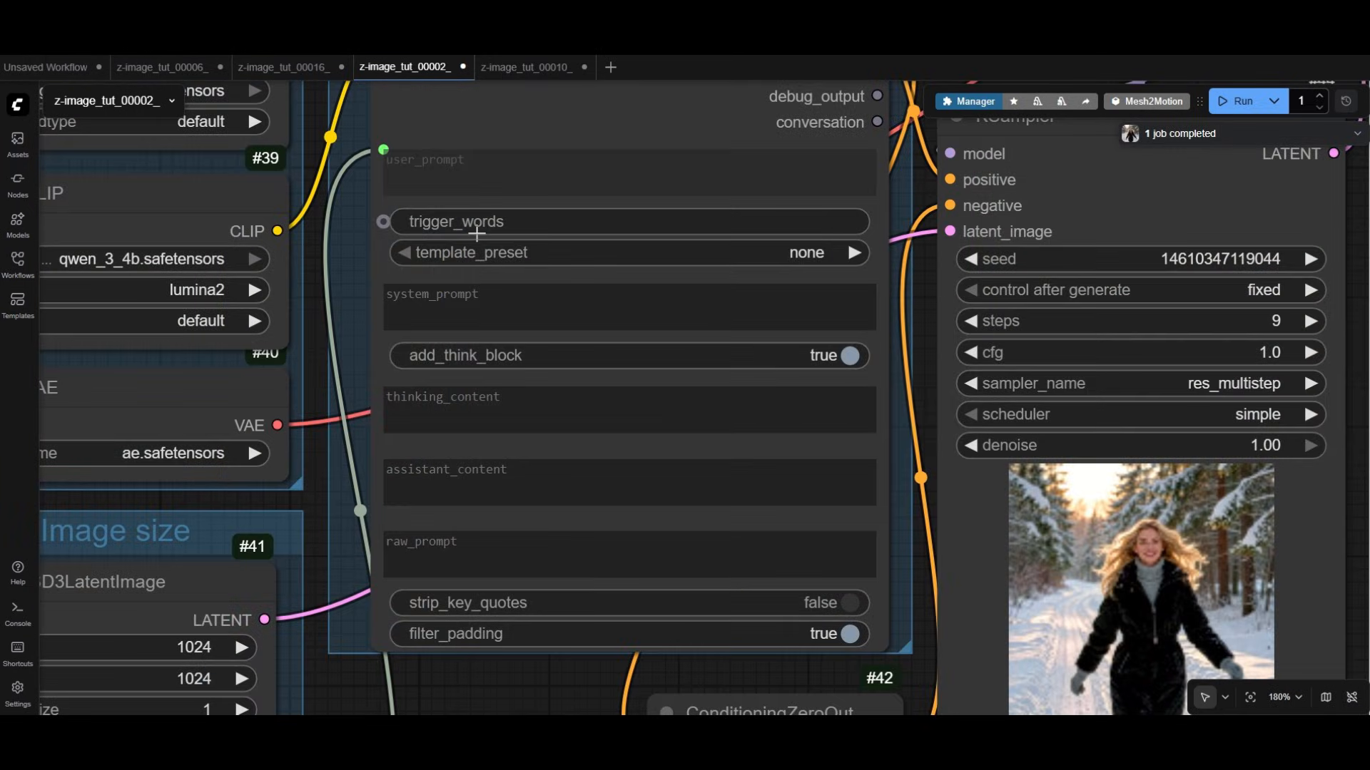
# Step: Set the Z-Image Text Encoder's template preset to instagram_reality
pyautogui.scroll(-1, 510, 277)
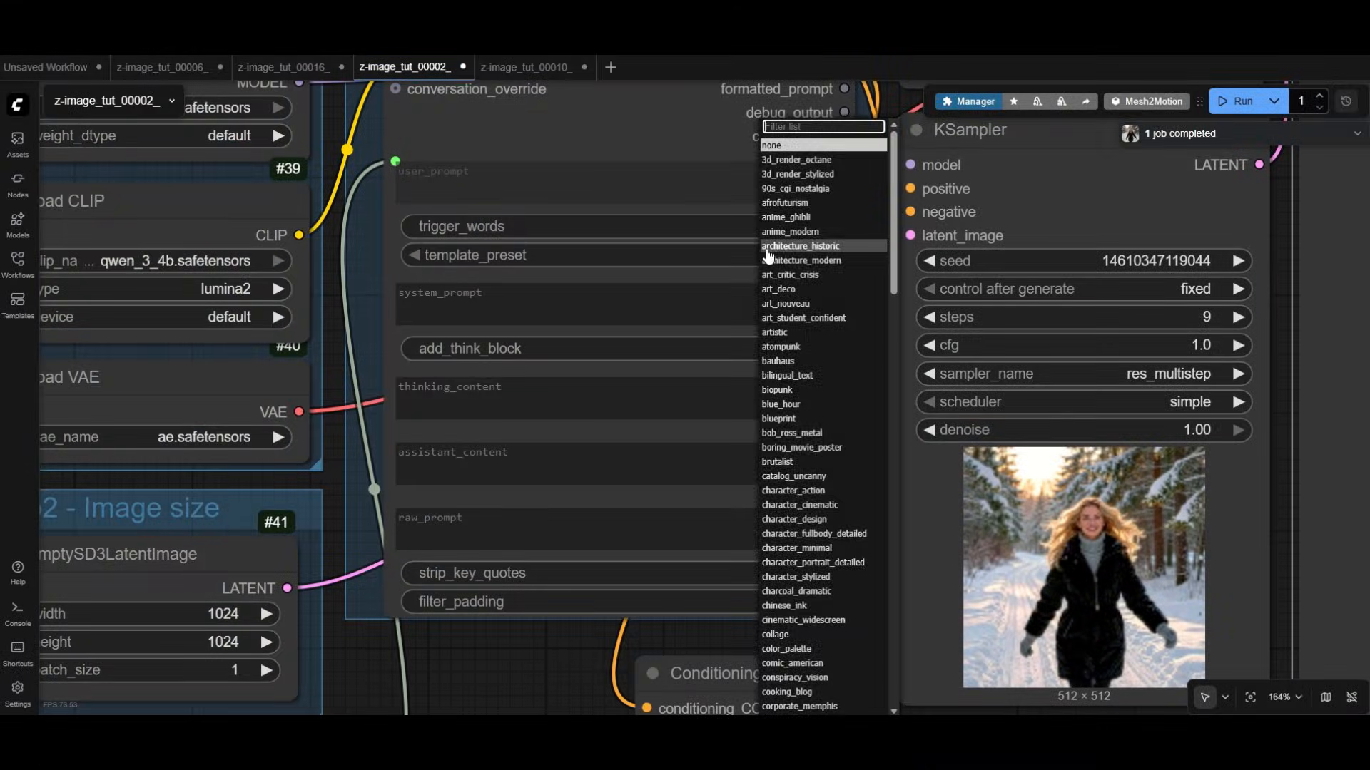
pyautogui.write('inst')
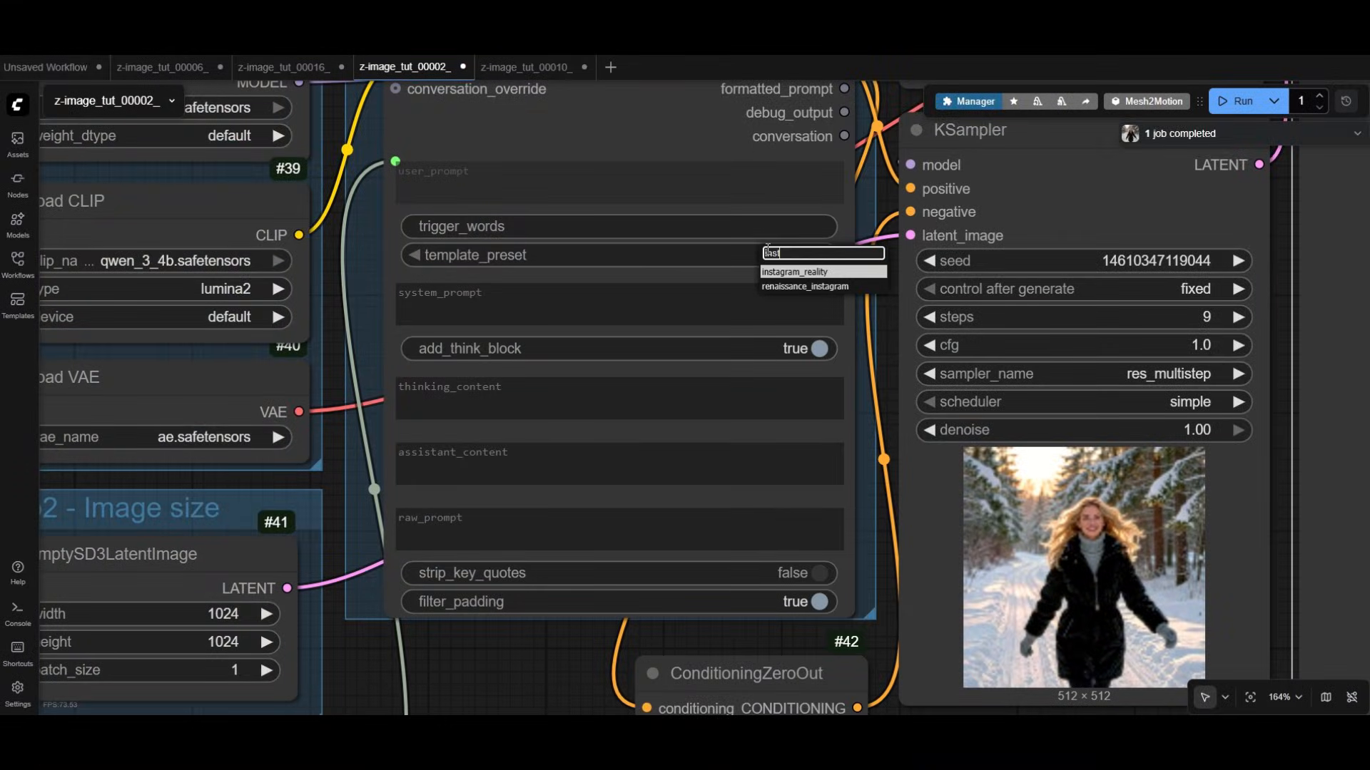
pyautogui.click(821, 272)
pyautogui.scroll(2, 301, 270)
pyautogui.scroll(-3, 561, 319)
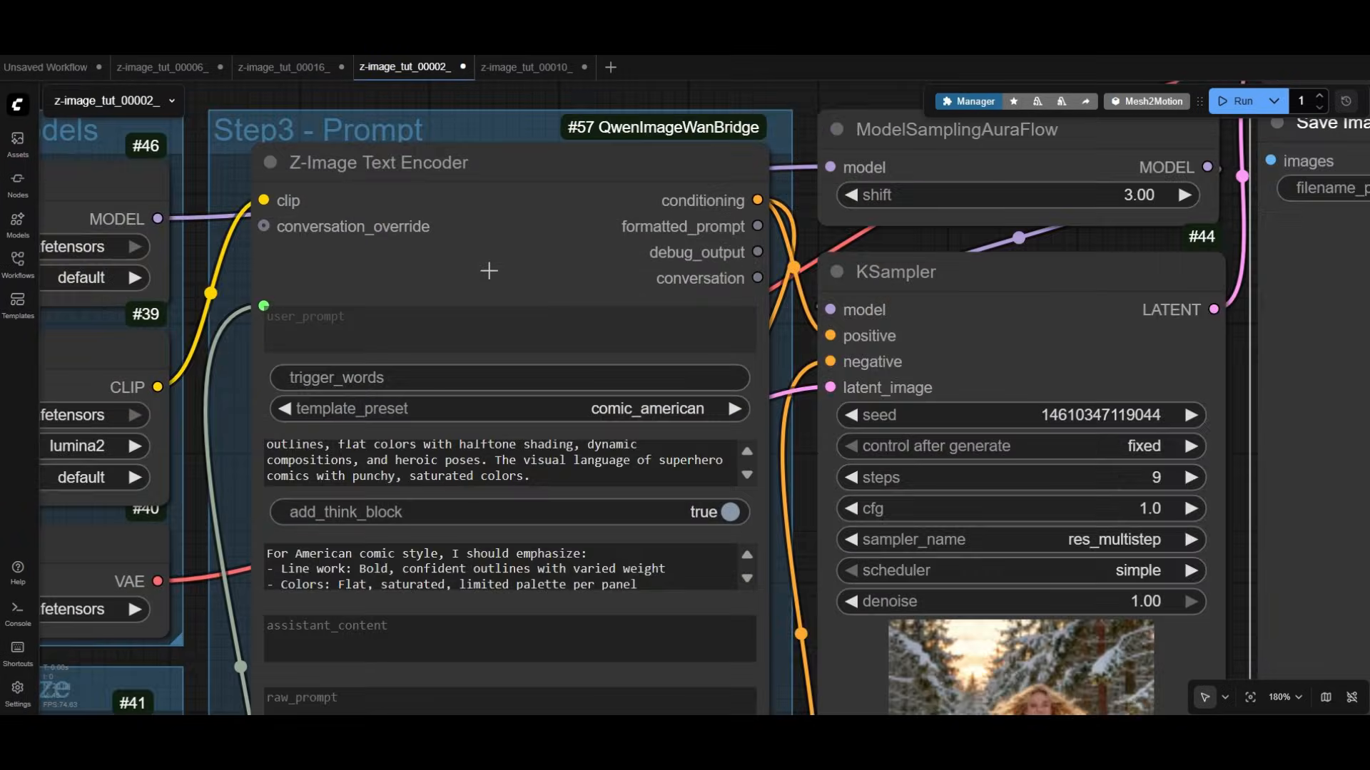
# Step: Set the Z-Image Text Encoder's template preset to collage
pyautogui.scroll(-5, 515, 392)
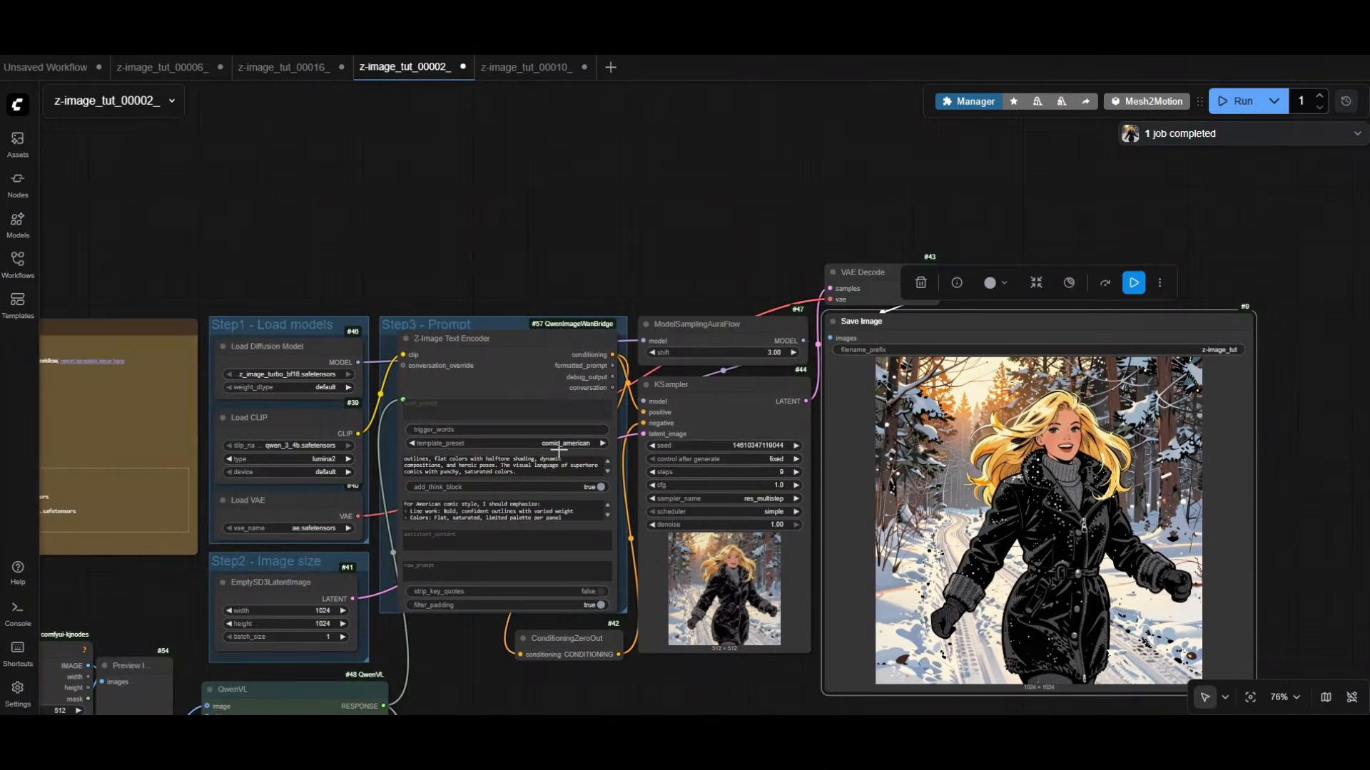
pyautogui.scroll(10, 557, 450)
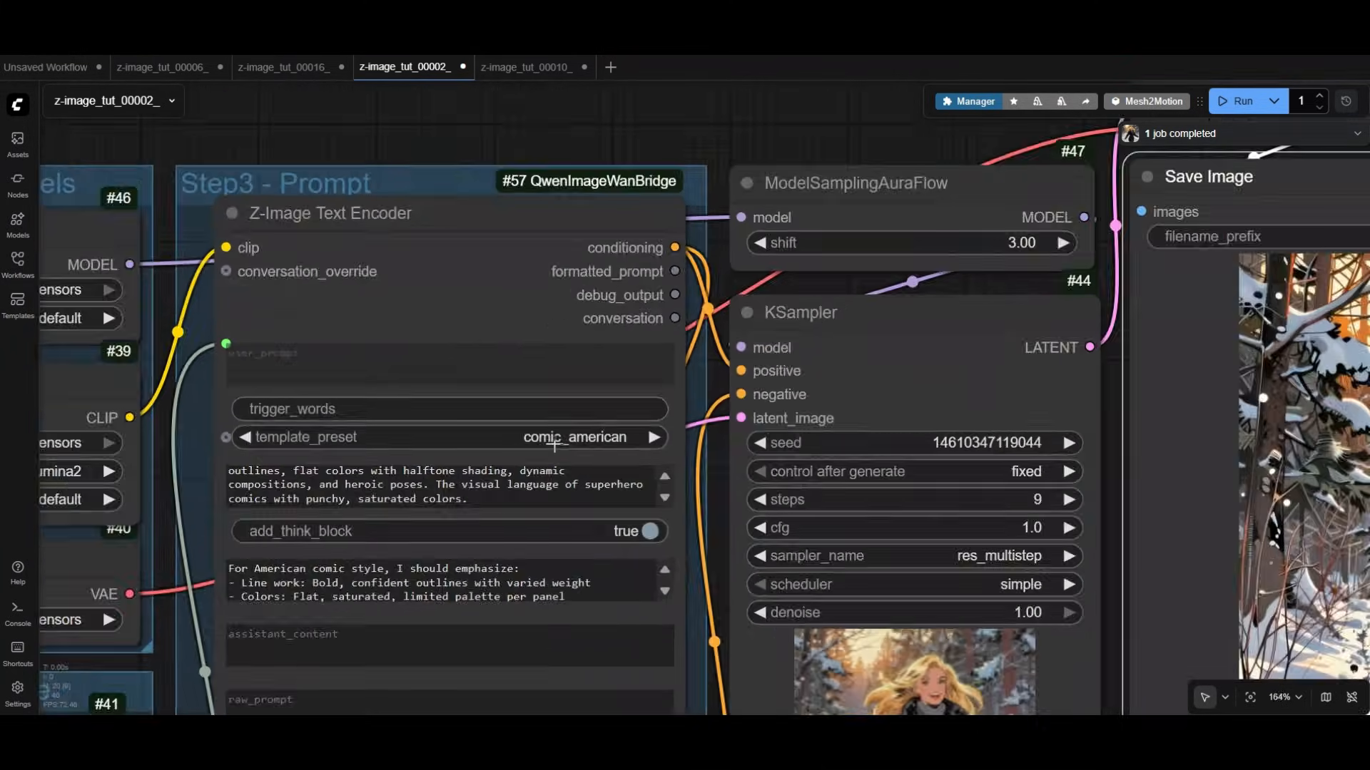
pyautogui.click(560, 437)
pyautogui.write('colla')
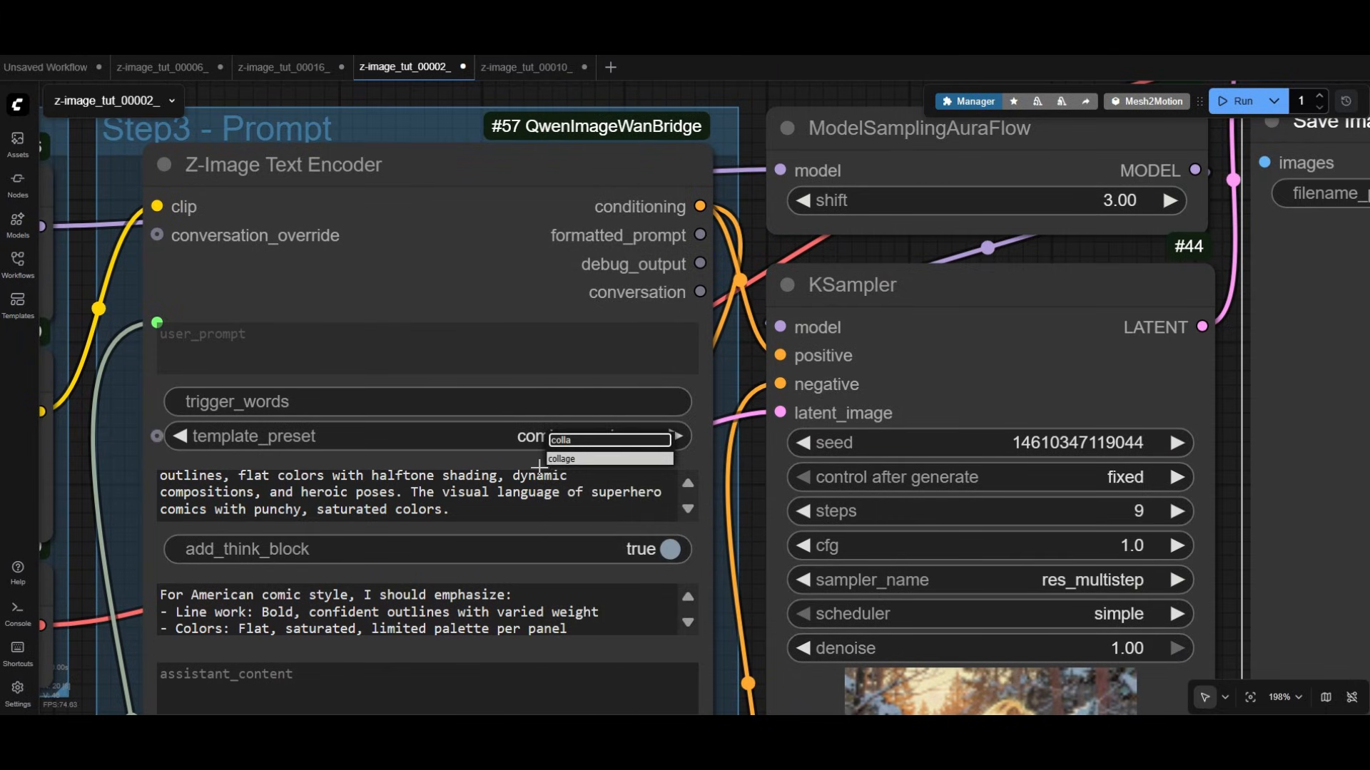
pyautogui.click(571, 460)
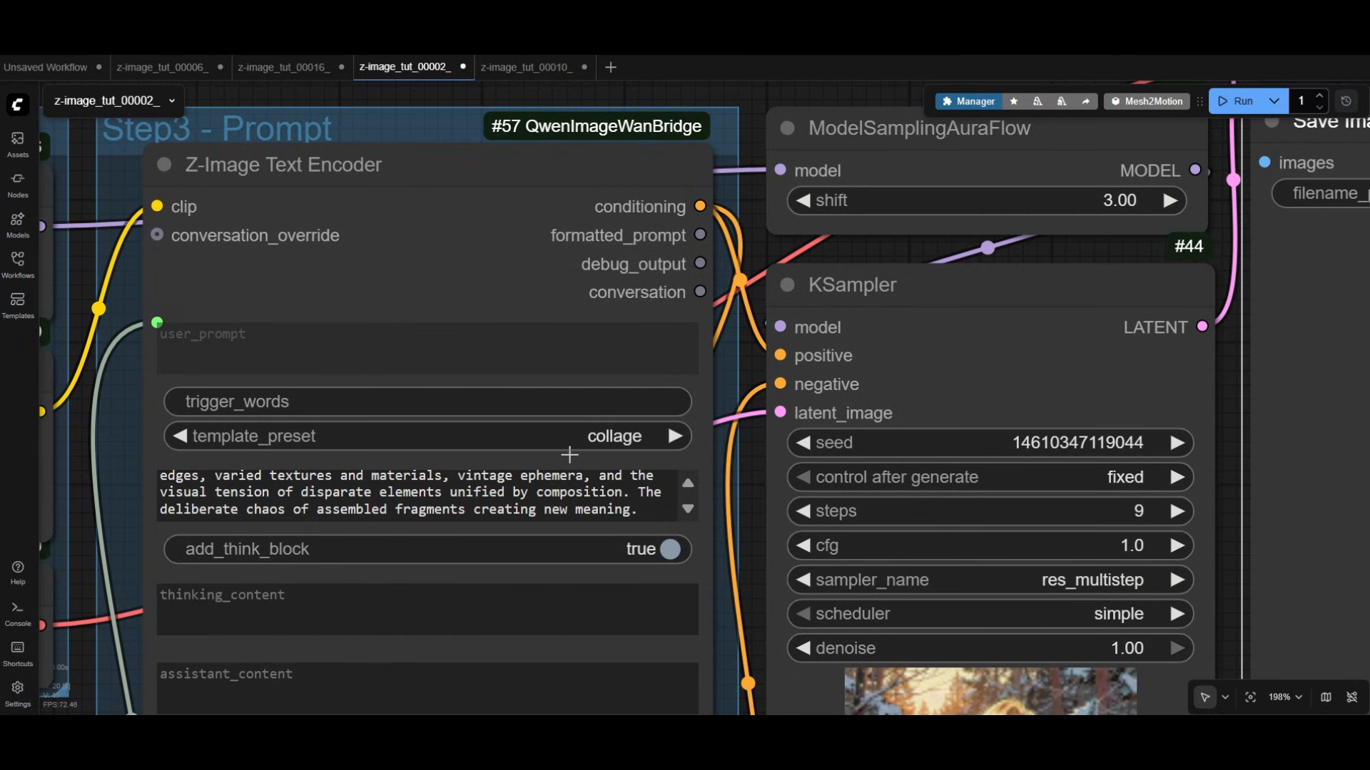
pyautogui.scroll(2, 319, 512)
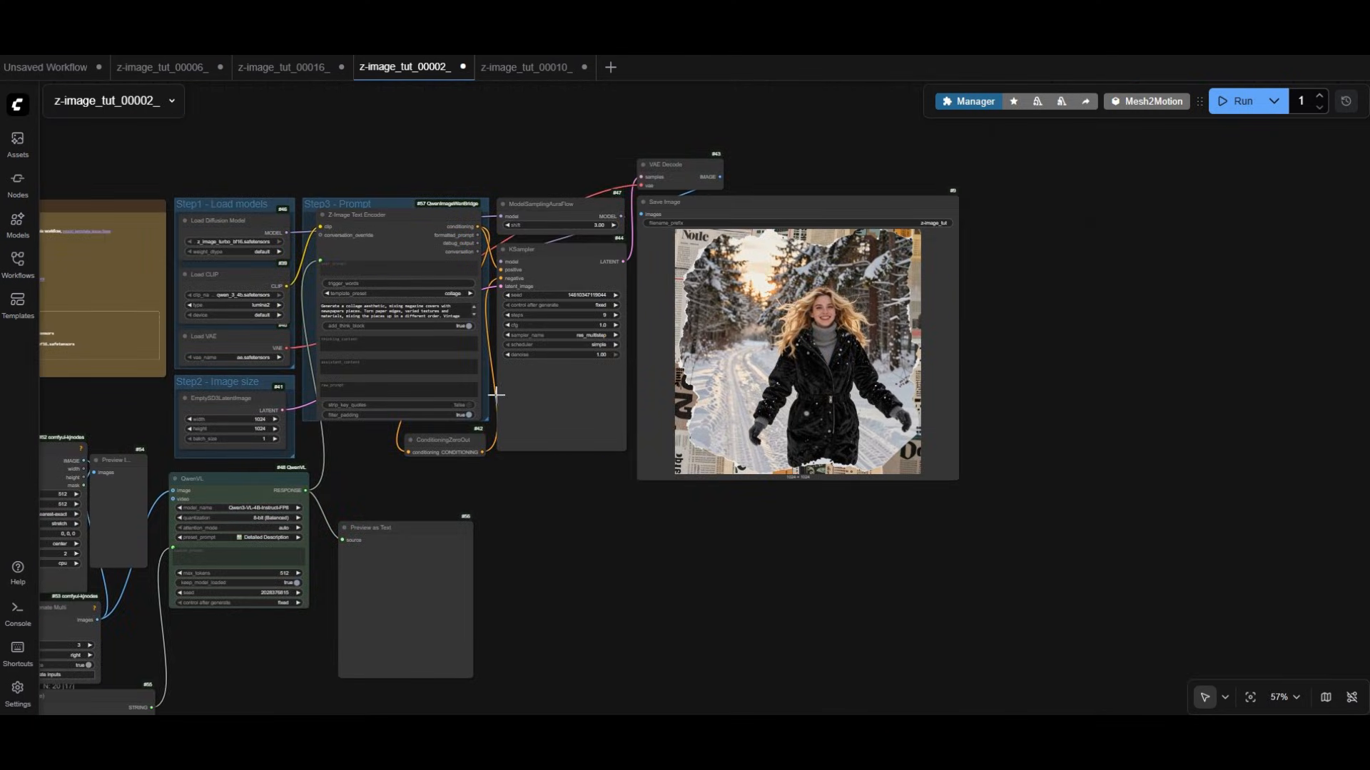
# Step: Add a Z-Image Turn Builder node above the KSampler
pyautogui.moveTo(505, 240); pyautogui.dragTo(537, 400)
pyautogui.scroll(4, 564, 264)
pyautogui.moveTo(587, 264); pyautogui.dragTo(627, 173)
pyautogui.doubleClick(620, 198)
pyautogui.write('turn')
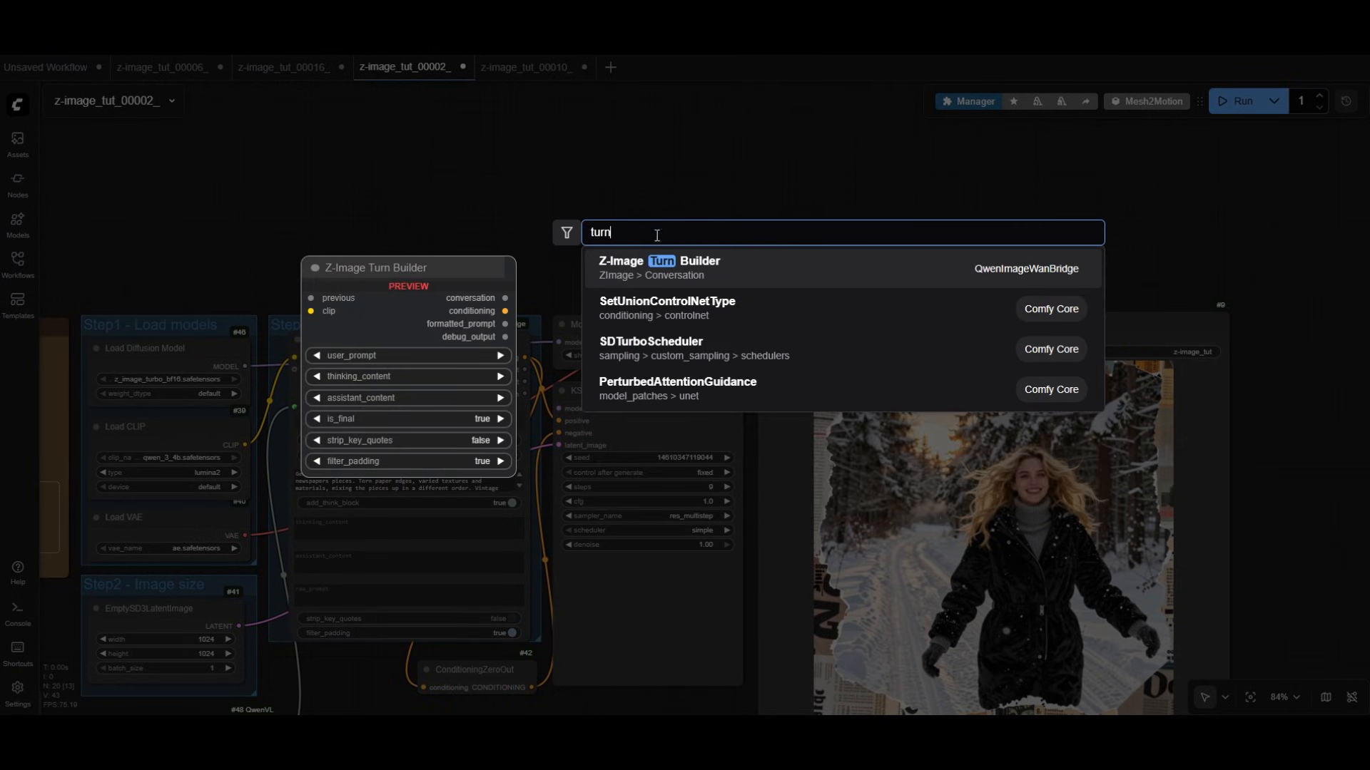
pyautogui.click(699, 272)
# Step: Connect the loaded CLIP to the Turn Builder's clip input and the Z-Image Text Encoder's conversation output to its previous input
pyautogui.scroll(3, 685, 275)
pyautogui.moveTo(447, 270); pyautogui.dragTo(518, 275)
pyautogui.moveTo(179, 509); pyautogui.dragTo(692, 206)
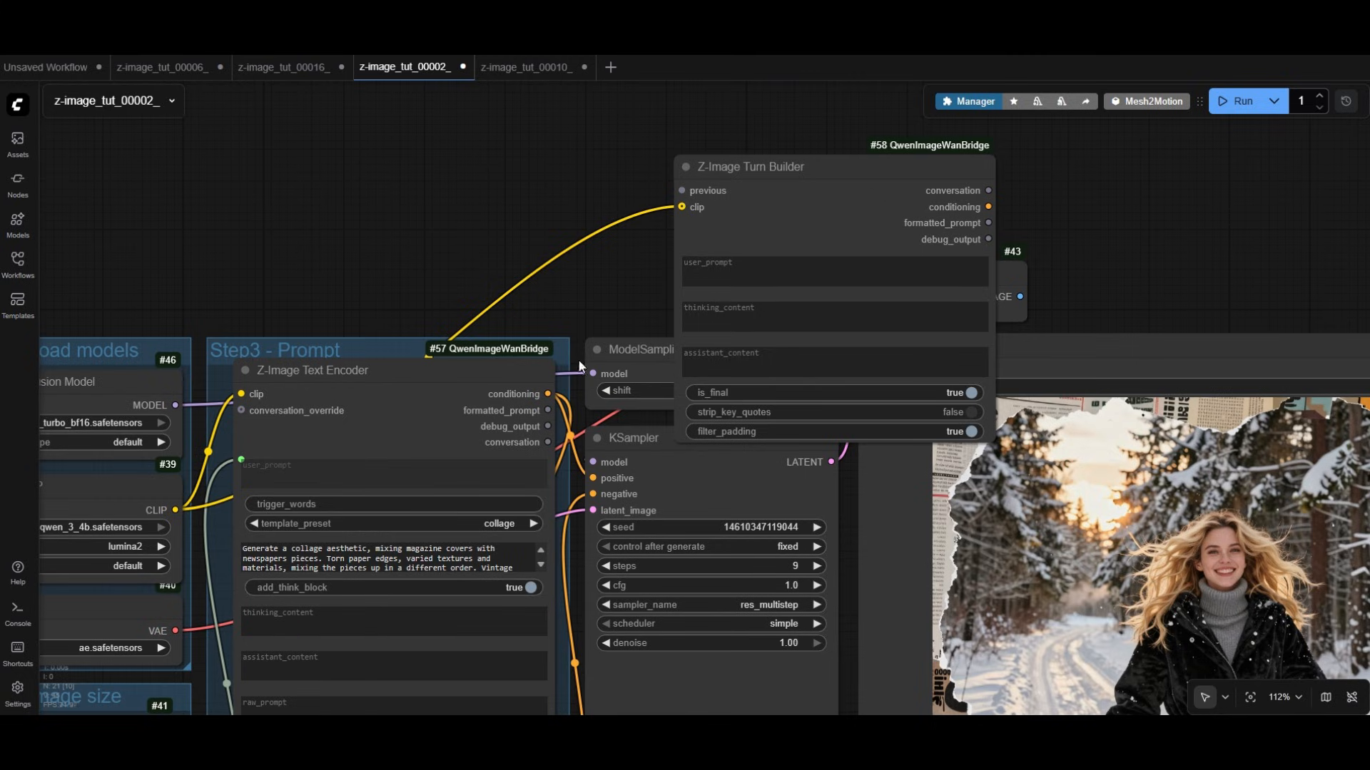
pyautogui.moveTo(548, 442); pyautogui.dragTo(681, 191)
pyautogui.moveTo(514, 180); pyautogui.dragTo(423, 161)
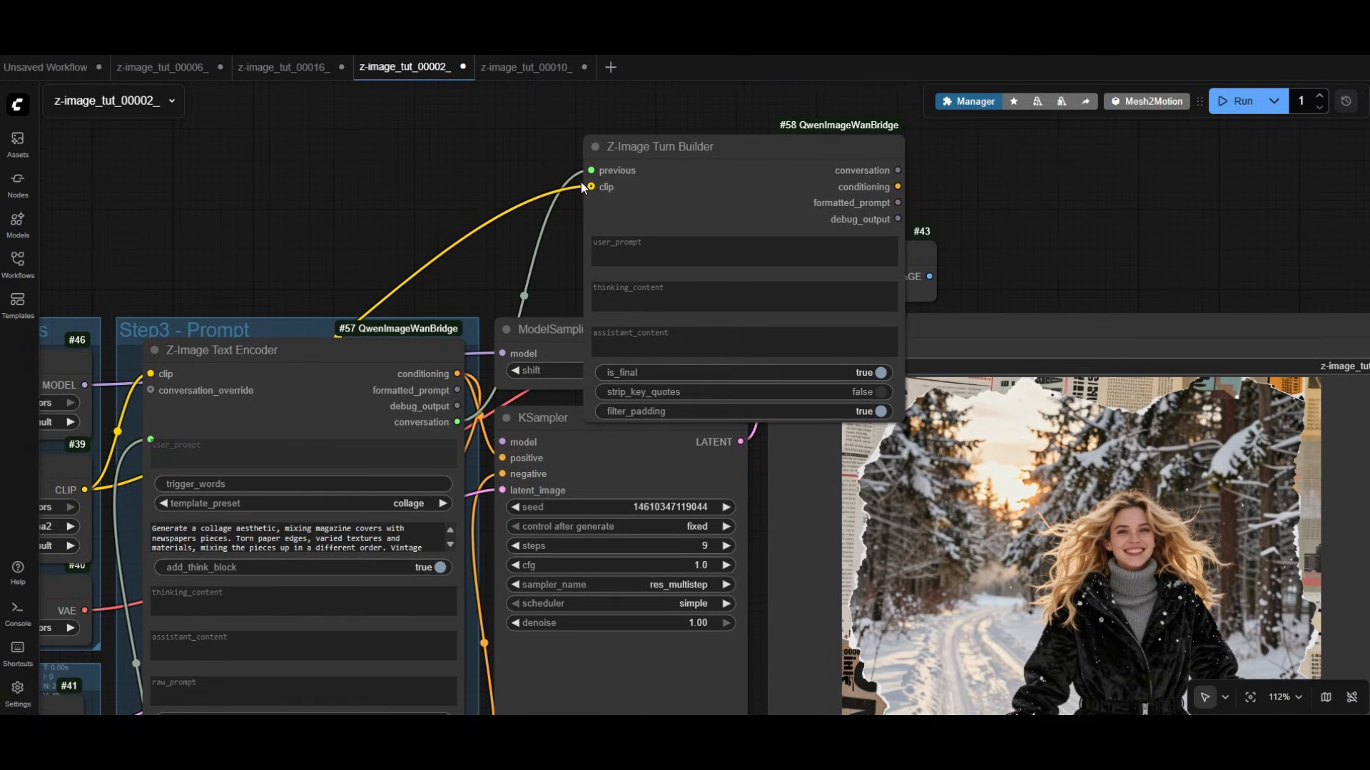
# Step: Attach a new Preview as Text node to the Turn Builder's formatted_prompt output
pyautogui.moveTo(1016, 187); pyautogui.dragTo(827, 188)
pyautogui.moveTo(709, 204); pyautogui.dragTo(814, 206)
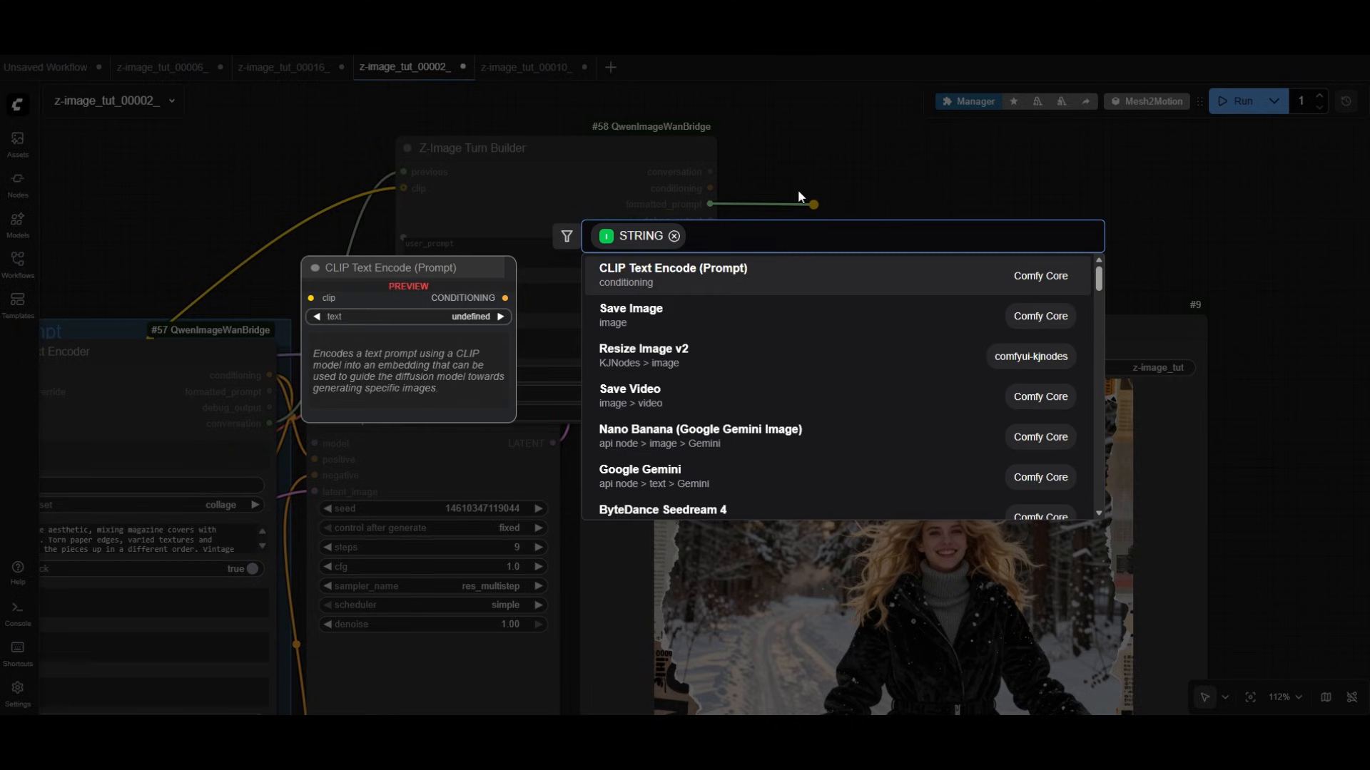
pyautogui.write('preview')
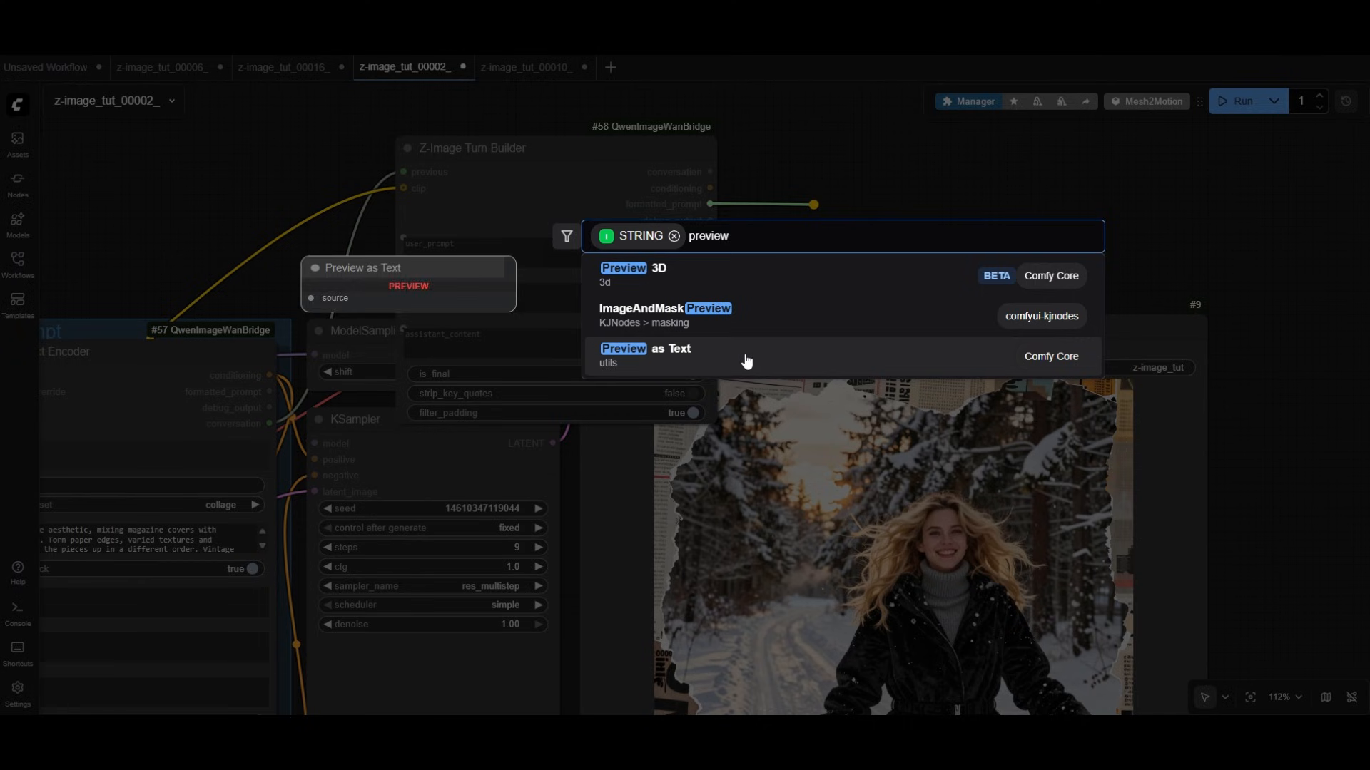
pyautogui.click(749, 353)
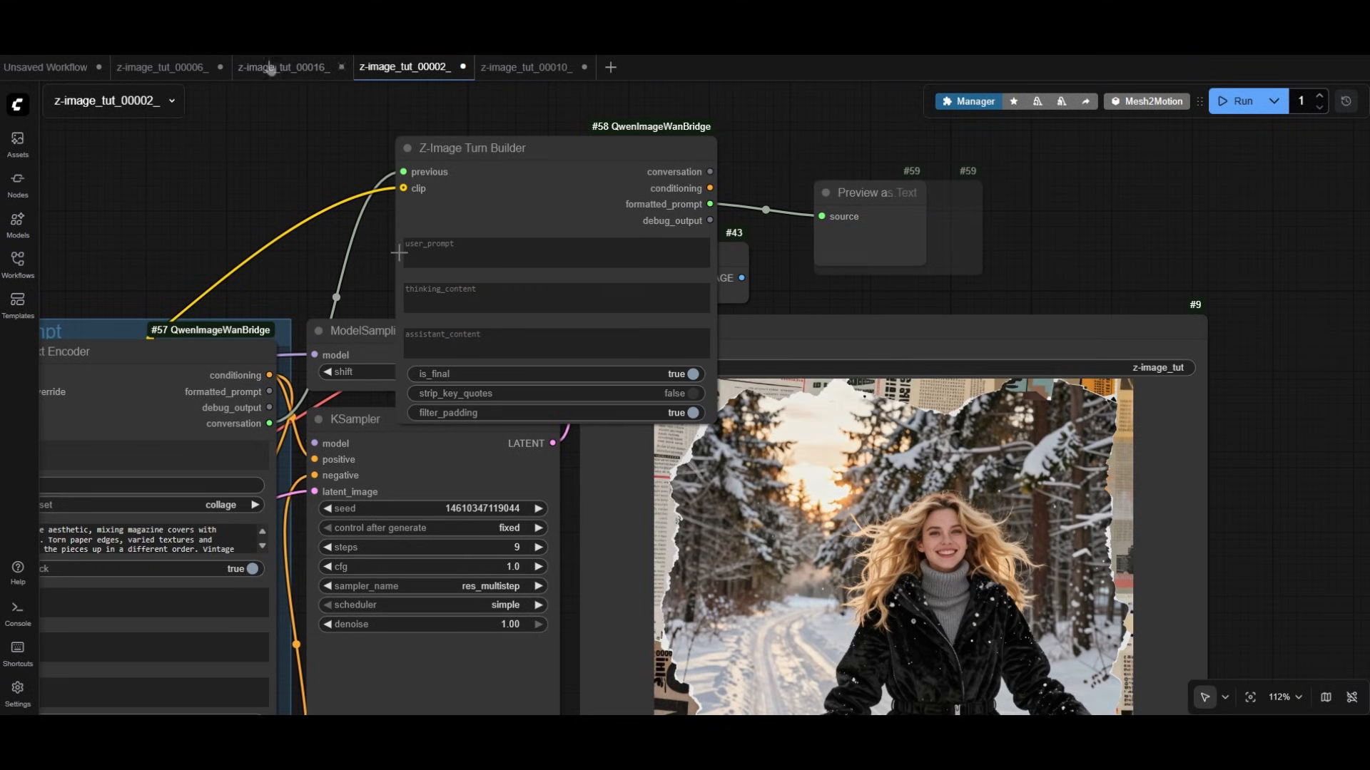
# Step: Set the Turn Builder's user prompt to "She wears red gloves and a red hat" and review the collage instruction in the formatted prompt preview
pyautogui.click(484, 258)
pyautogui.write('She wears red gloves and a red hat')
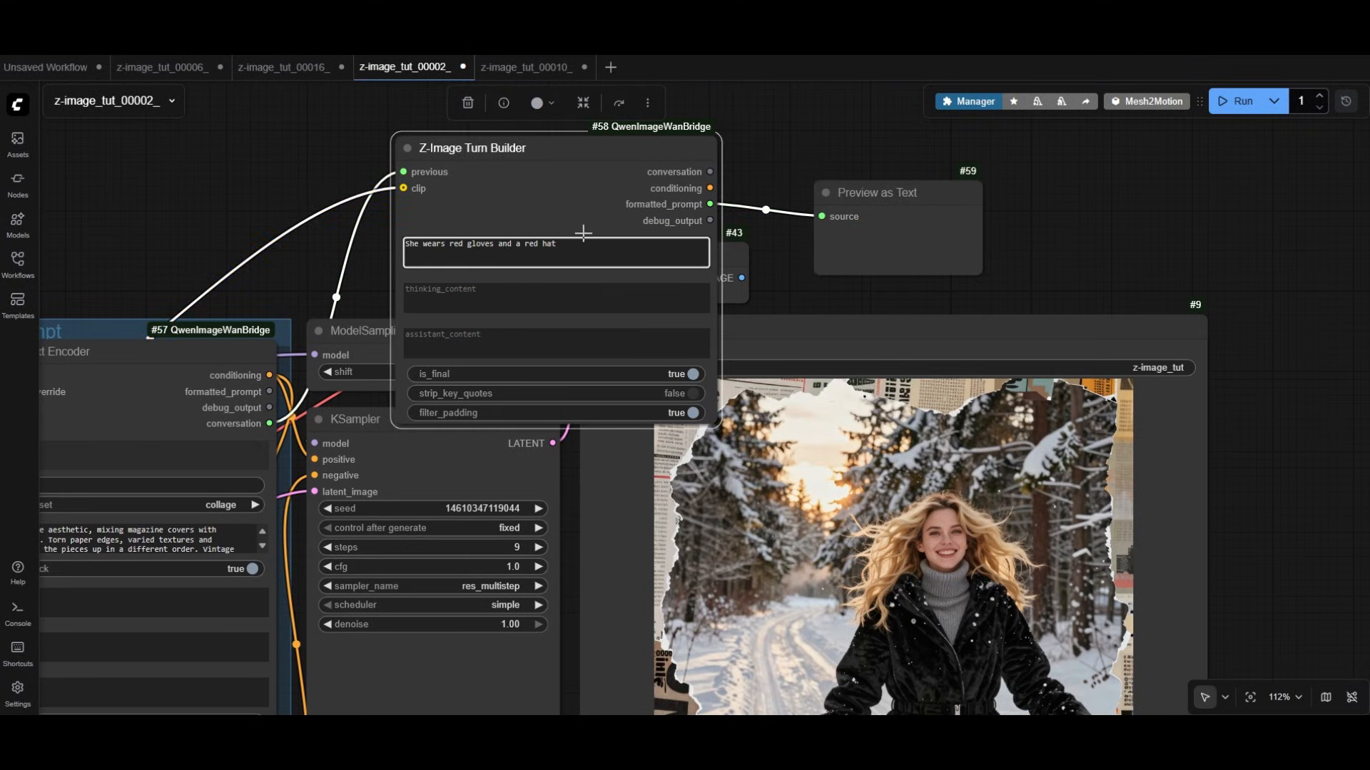
pyautogui.click(766, 158)
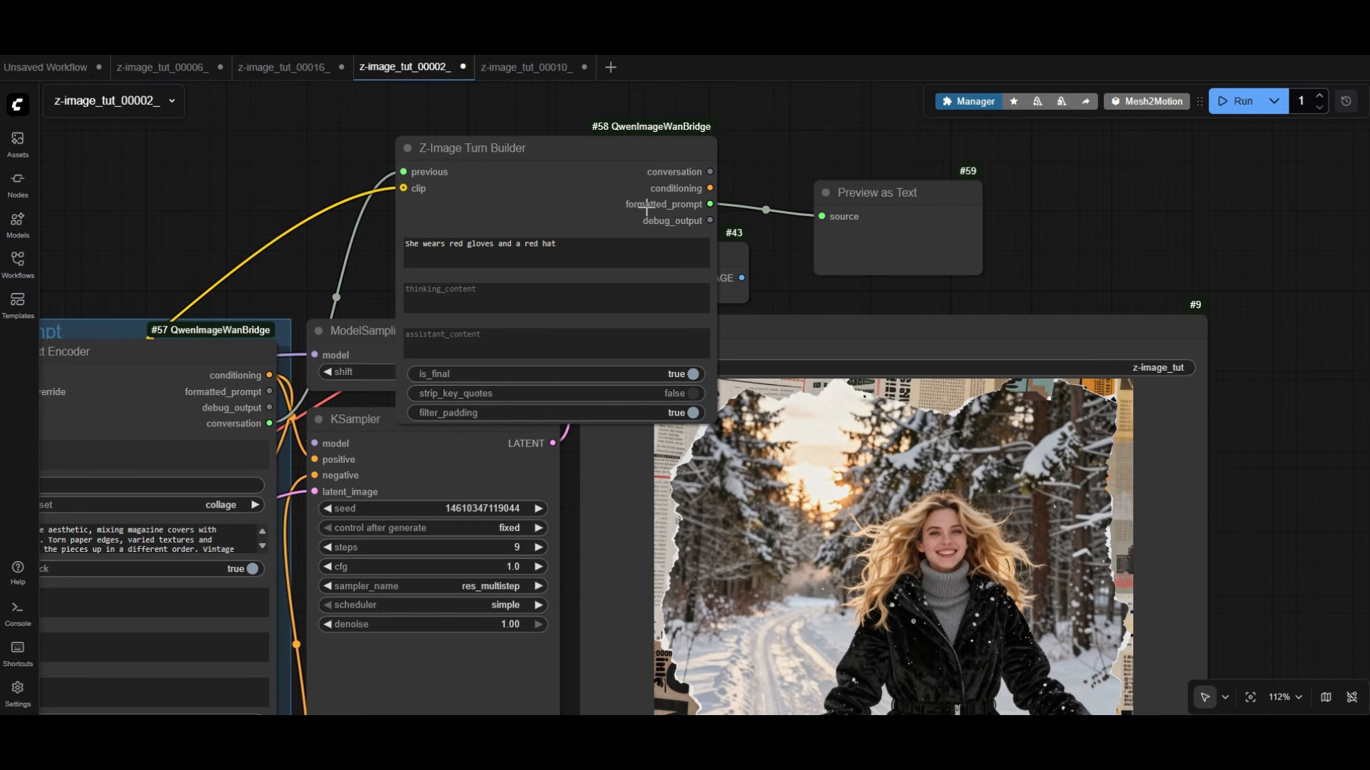
pyautogui.moveTo(732, 239); pyautogui.dragTo(853, 287)
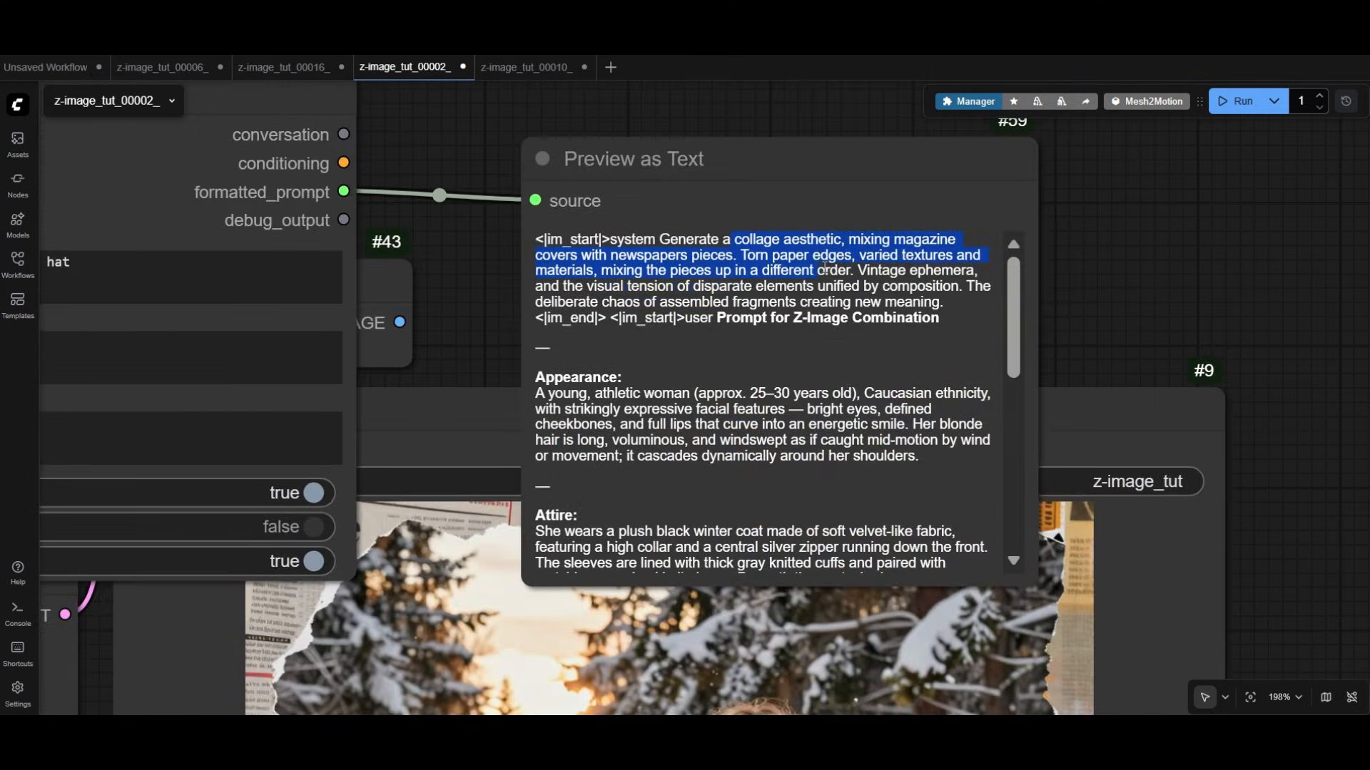
# Step: Read through the rest of the formatted prompt preview, including the final user turn about the red gloves and red hat
pyautogui.click(793, 331)
pyautogui.scroll(-5, 792, 332)
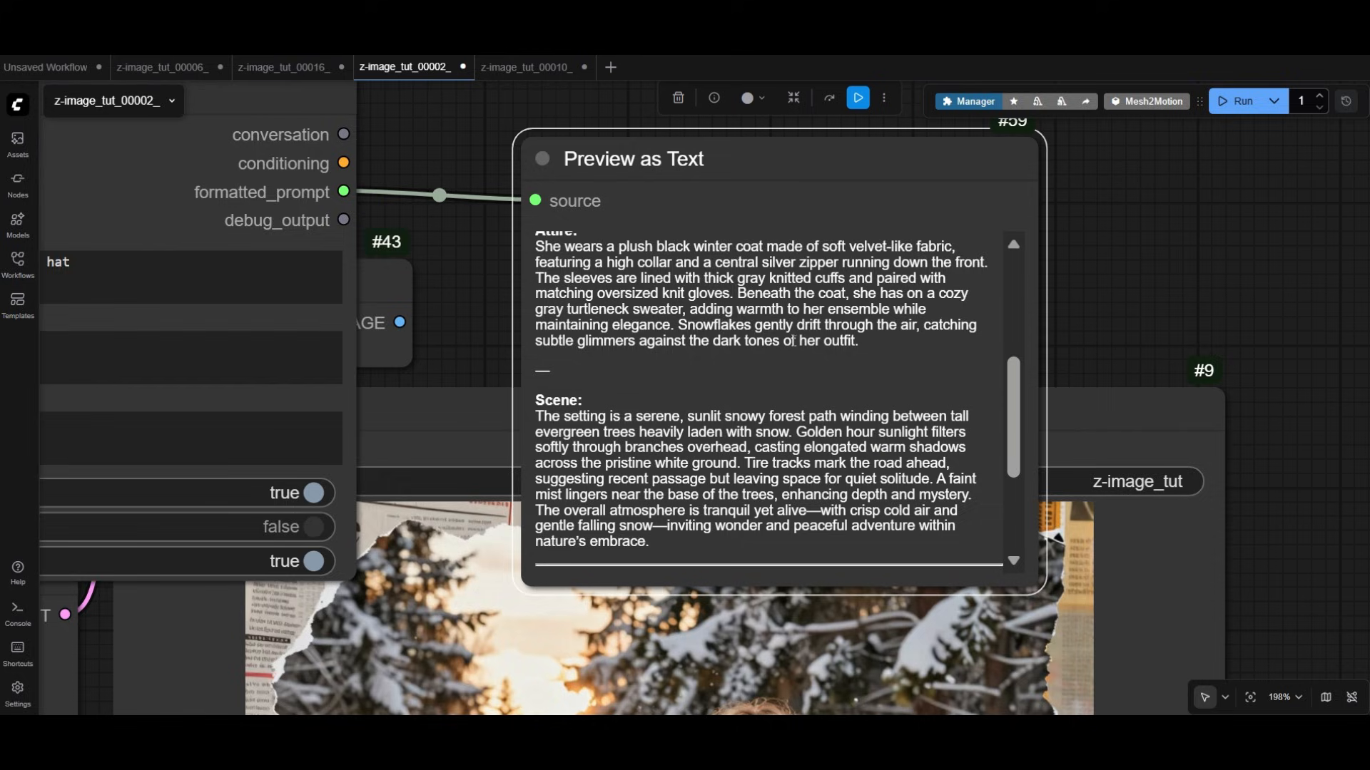
pyautogui.scroll(-3, 791, 333)
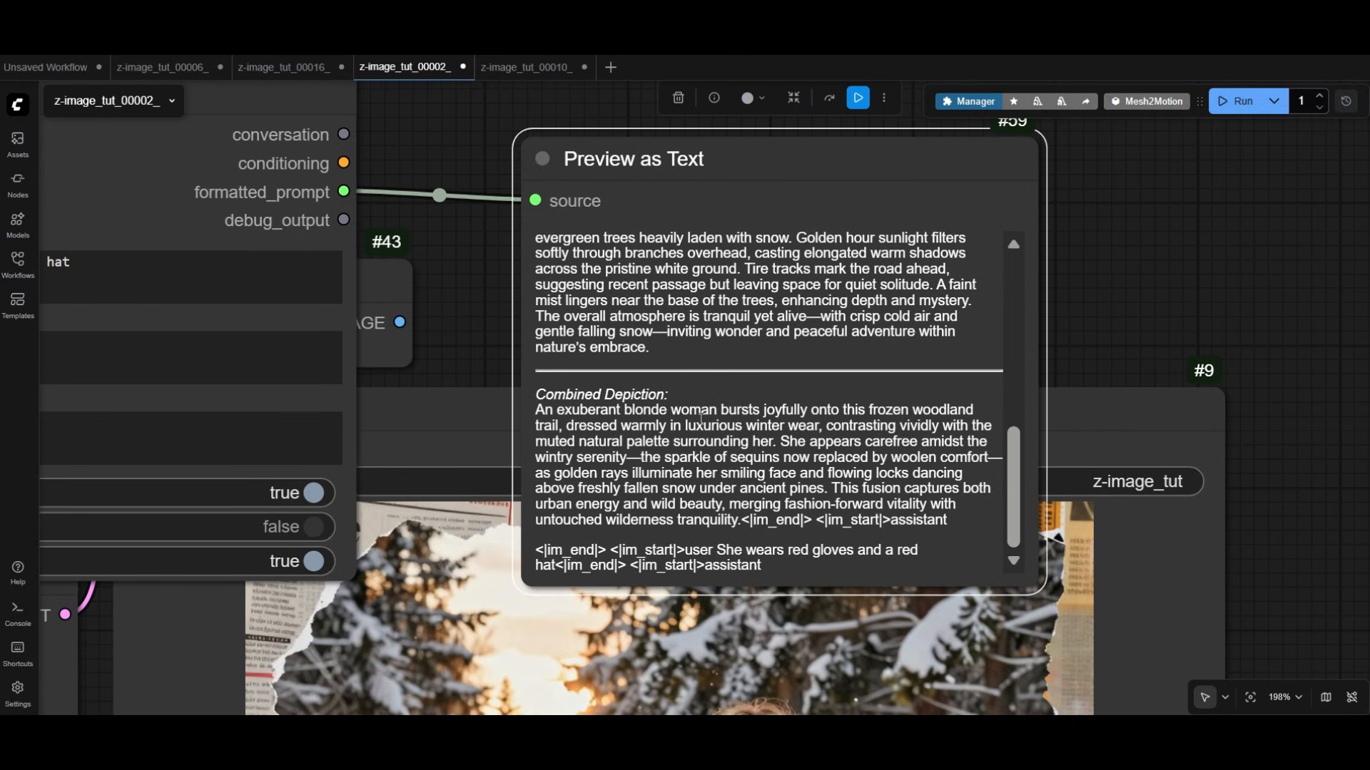
pyautogui.moveTo(904, 550); pyautogui.dragTo(927, 551)
pyautogui.scroll(-5, 1036, 221)
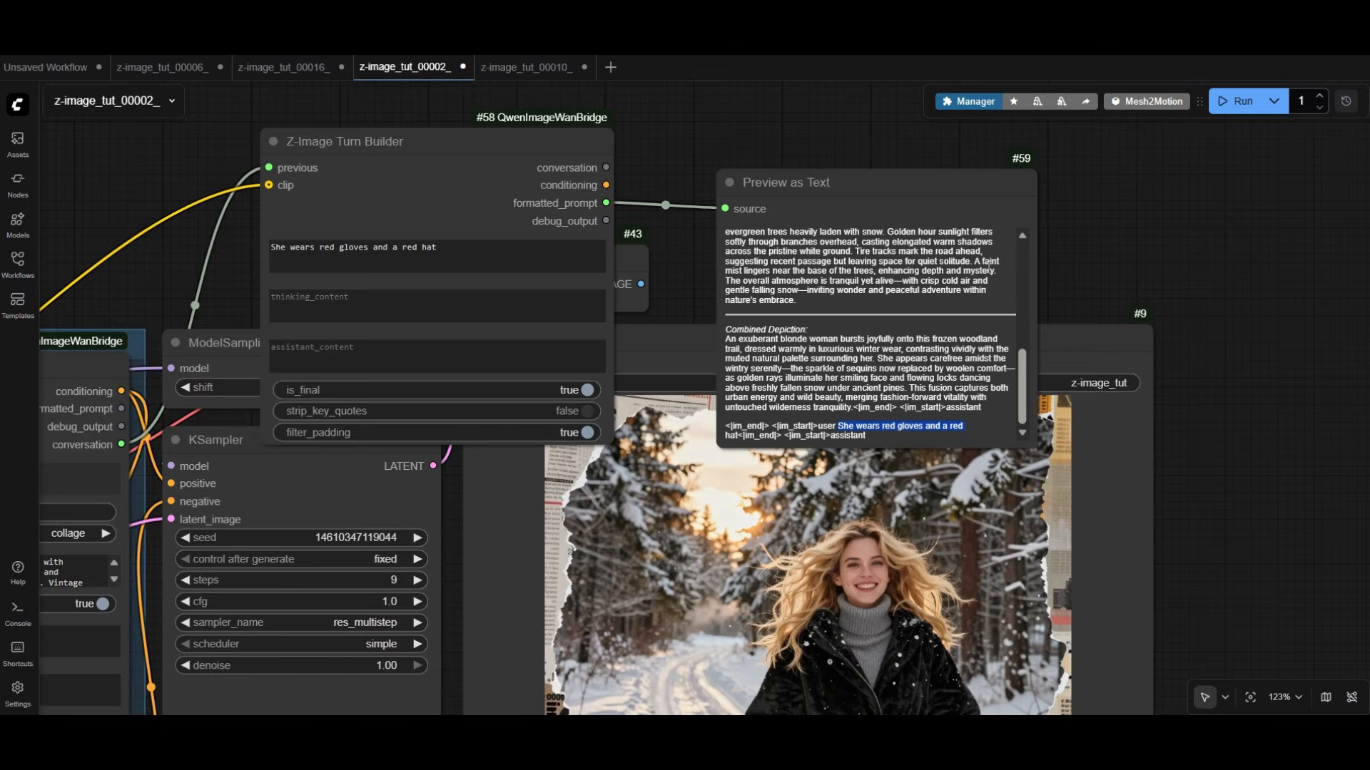
# Step: Place the Turn Builder past the Save Image node and paste a copy of KSampler, VAE Decode and Save Image beside it, keeping their input links
pyautogui.moveTo(781, 194); pyautogui.dragTo(827, 185)
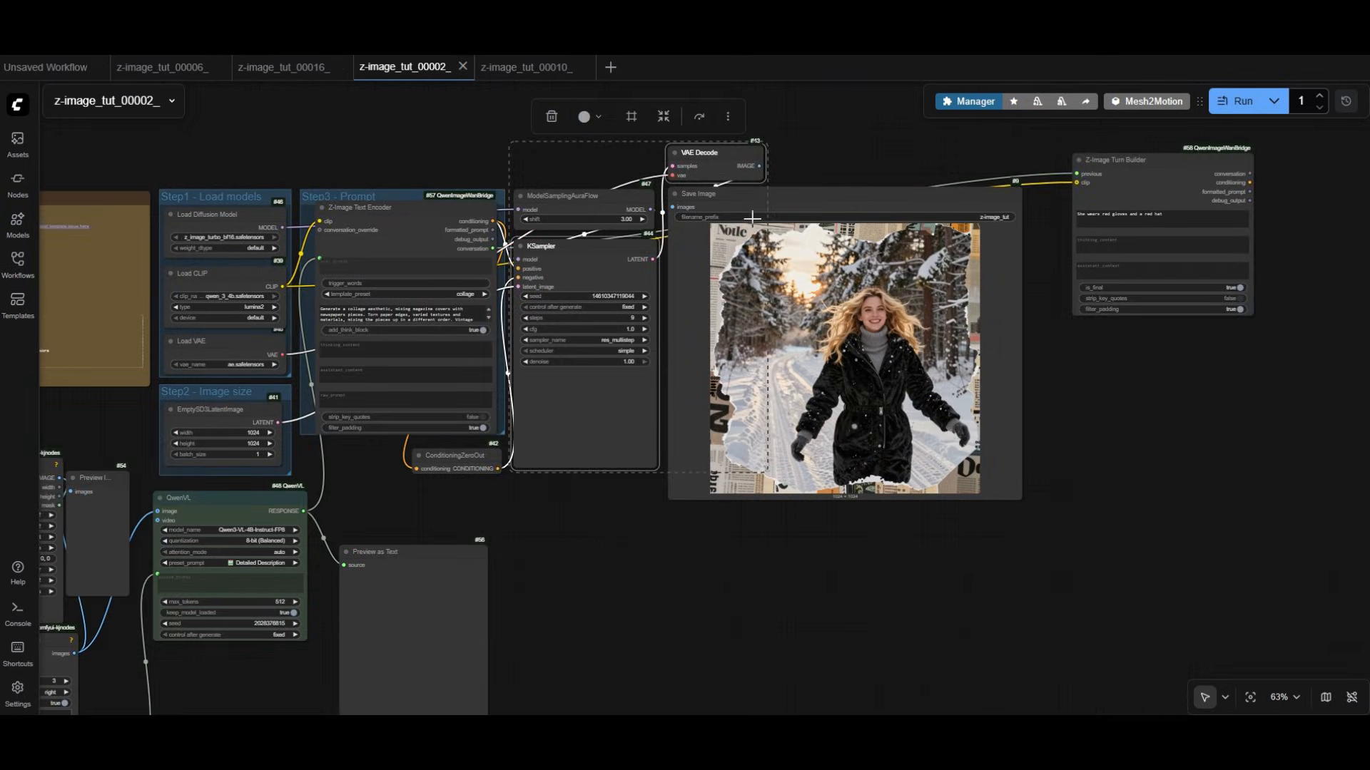
pyautogui.keyDown('shift'); pyautogui.click(792, 197); pyautogui.keyUp('shift')
pyautogui.scroll(-7, 436, 334)
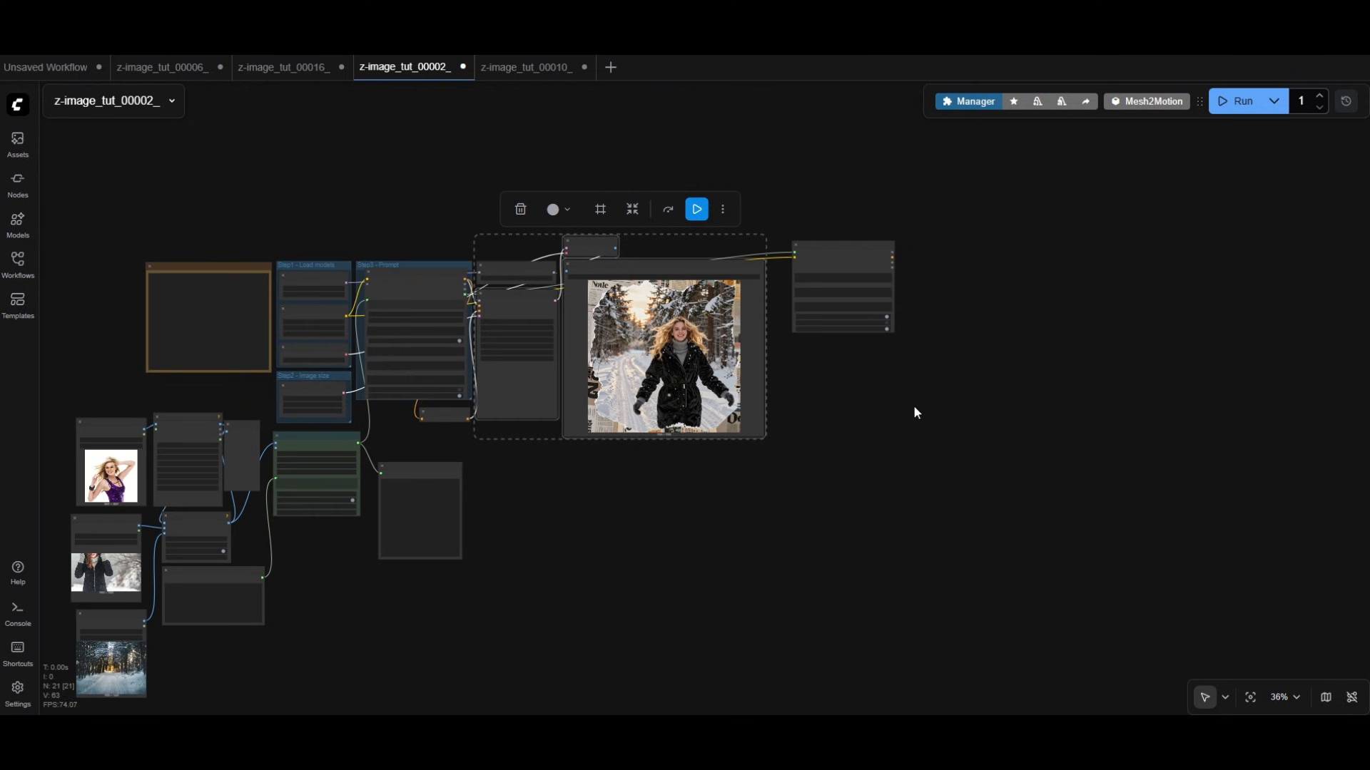
pyautogui.moveTo(913, 405); pyautogui.dragTo(773, 419)
pyautogui.scroll(13, 798, 324)
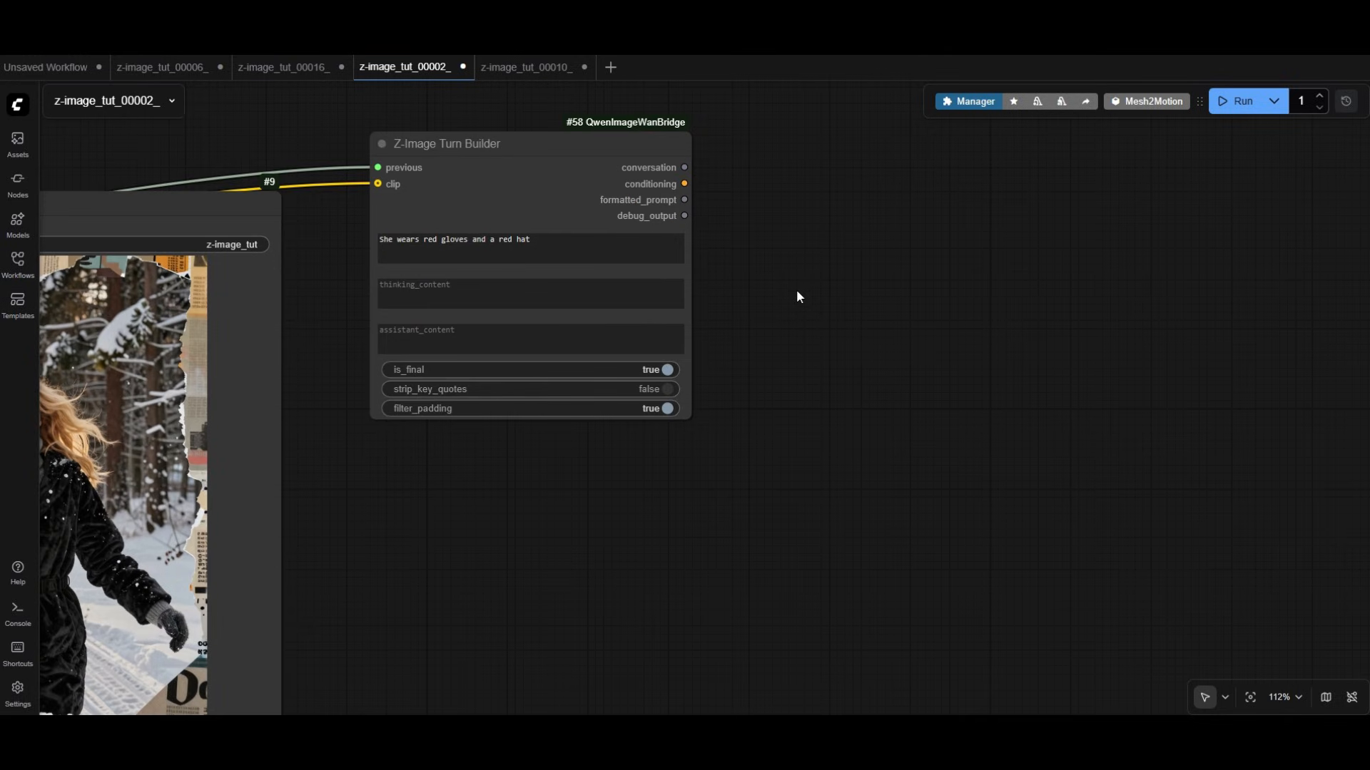
pyautogui.hotkey('ctrl', 'shift', 'v')
pyautogui.moveTo(904, 448); pyautogui.dragTo(872, 241)
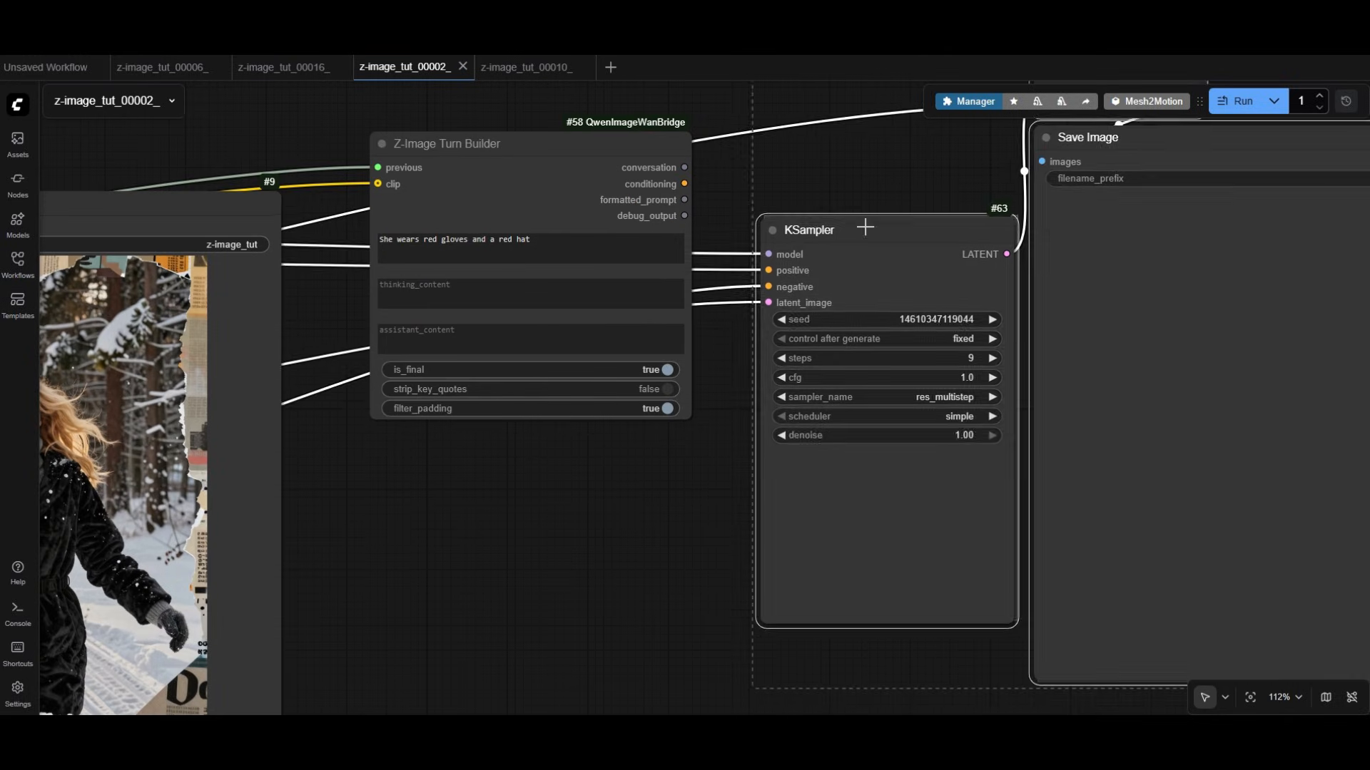
# Step: Connect the Turn Builder's conditioning to the copied KSampler's positive input and, through a new ConditioningZeroOut node, to its negative input
pyautogui.click(707, 172)
pyautogui.moveTo(687, 184); pyautogui.dragTo(773, 275)
pyautogui.moveTo(685, 184); pyautogui.dragTo(582, 485)
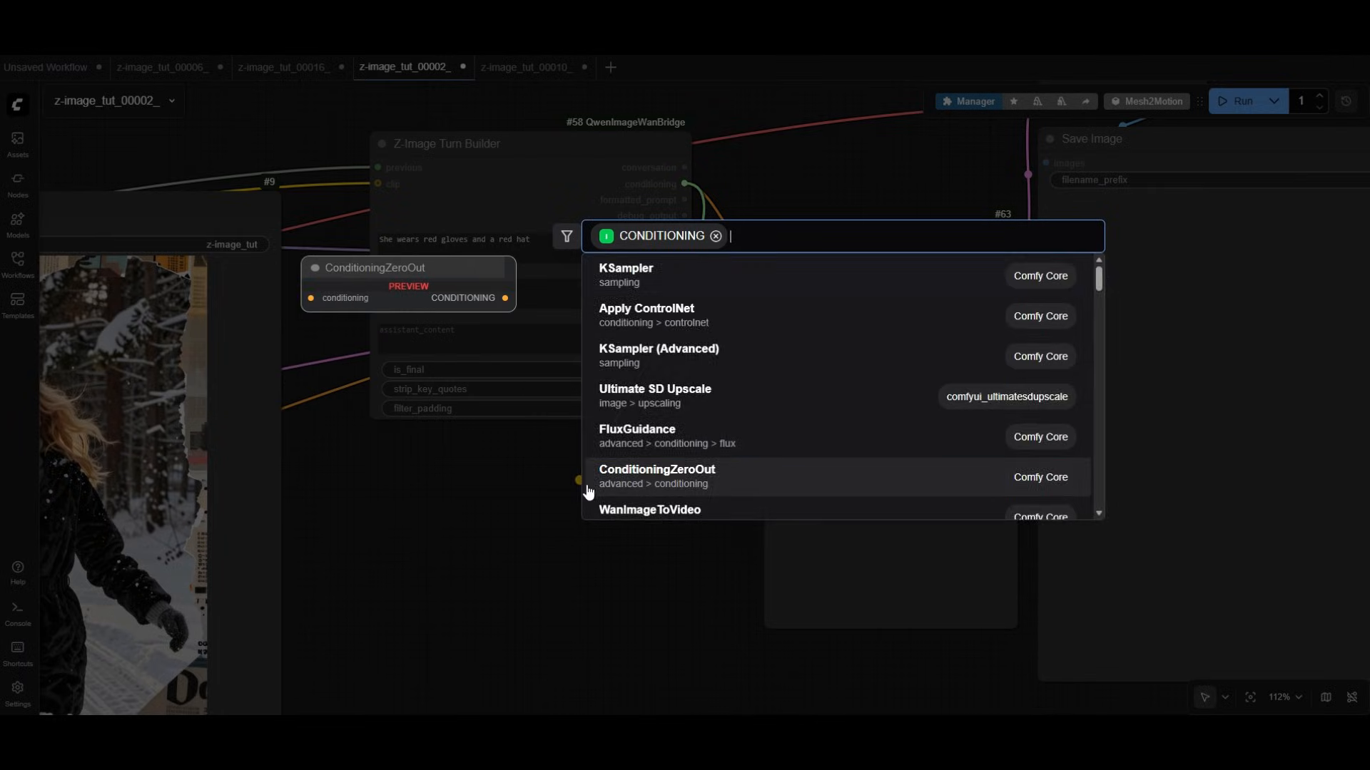
pyautogui.write('zero')
pyautogui.click(691, 285)
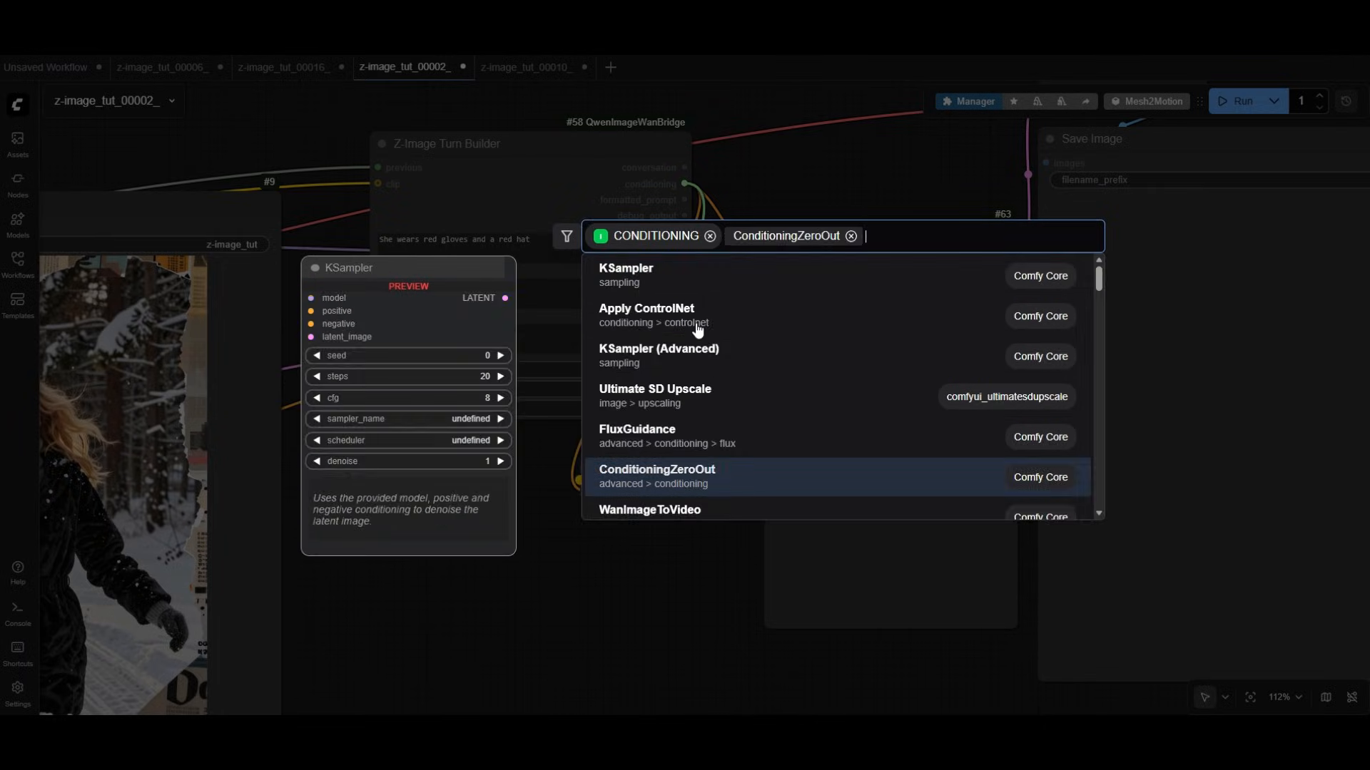
pyautogui.moveTo(733, 492); pyautogui.dragTo(772, 291)
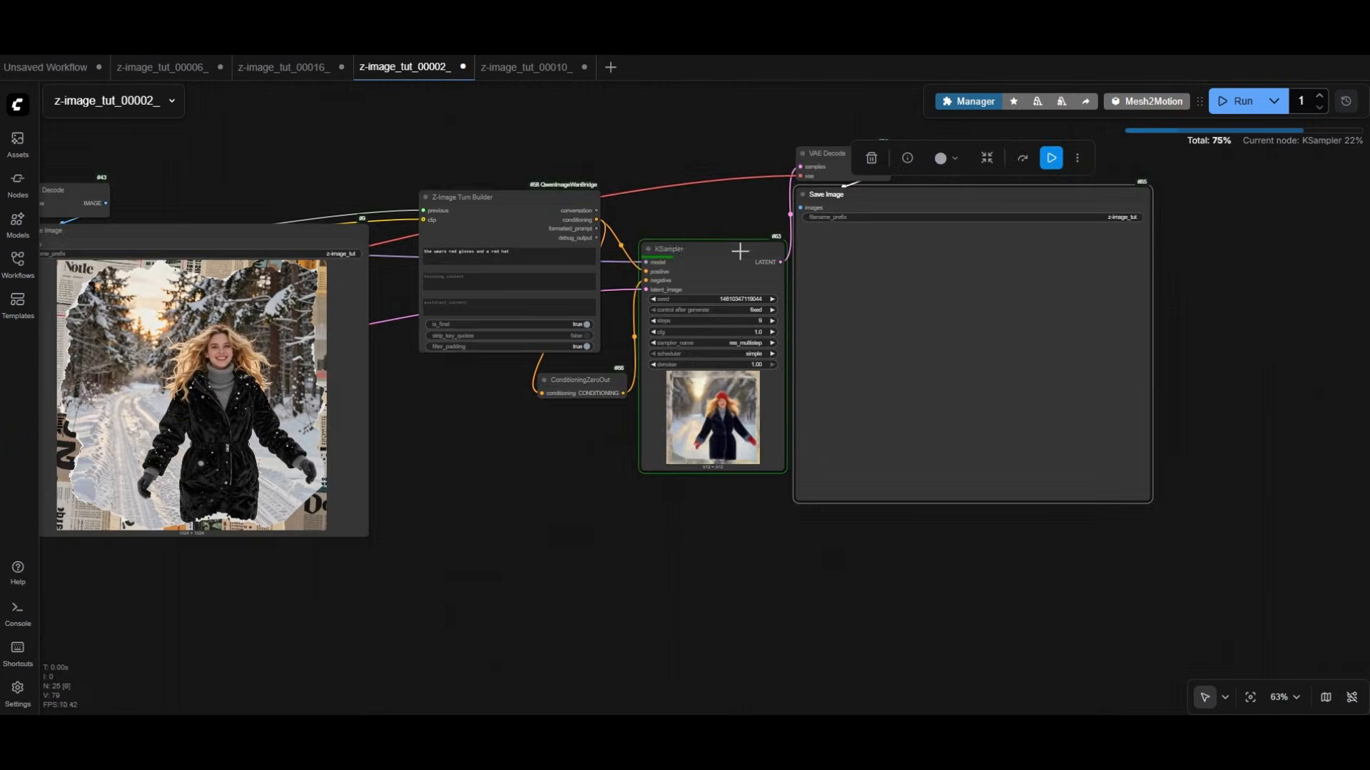
# Step: Watch the copied KSampler generate and inspect the image in its Save Image node against the original collage
pyautogui.scroll(3, 740, 252)
pyautogui.scroll(-1, 644, 351)
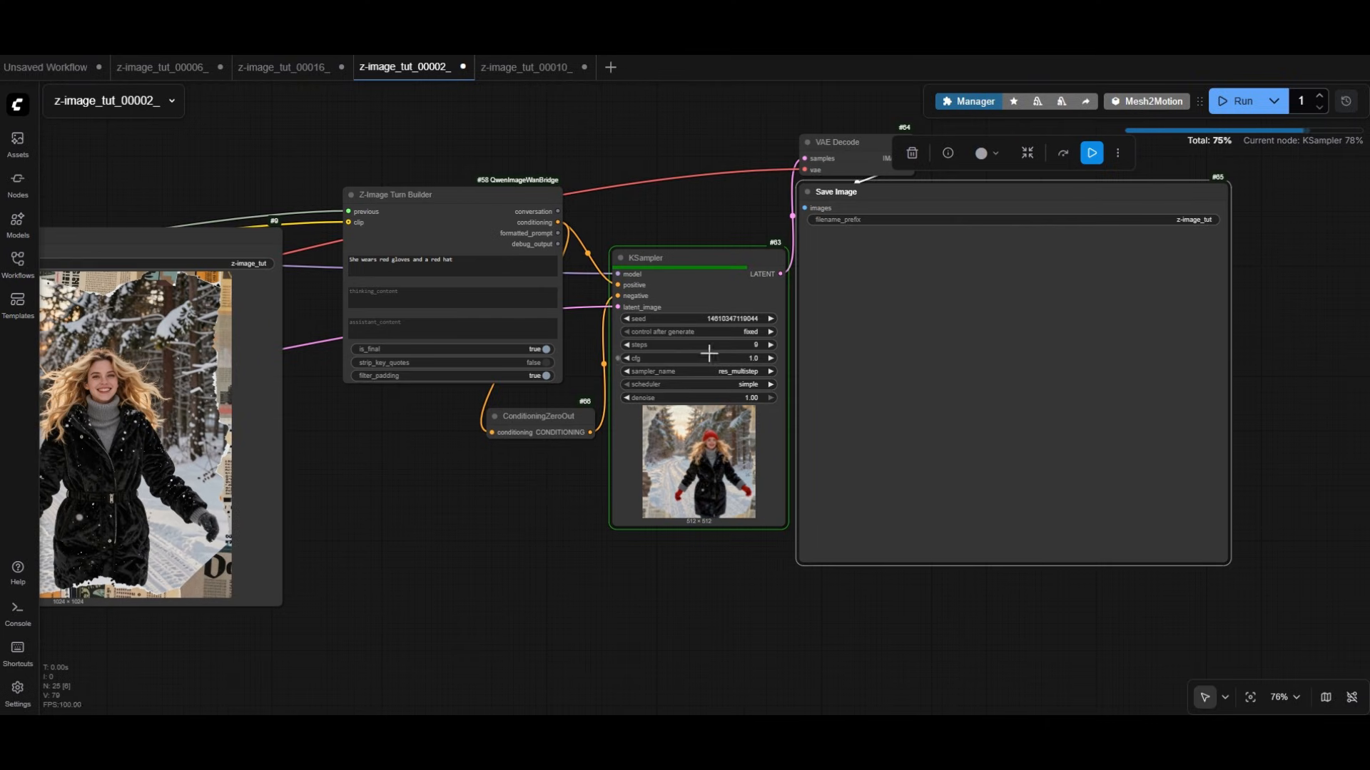
pyautogui.scroll(-1, 1220, 346)
pyautogui.scroll(3, 1232, 289)
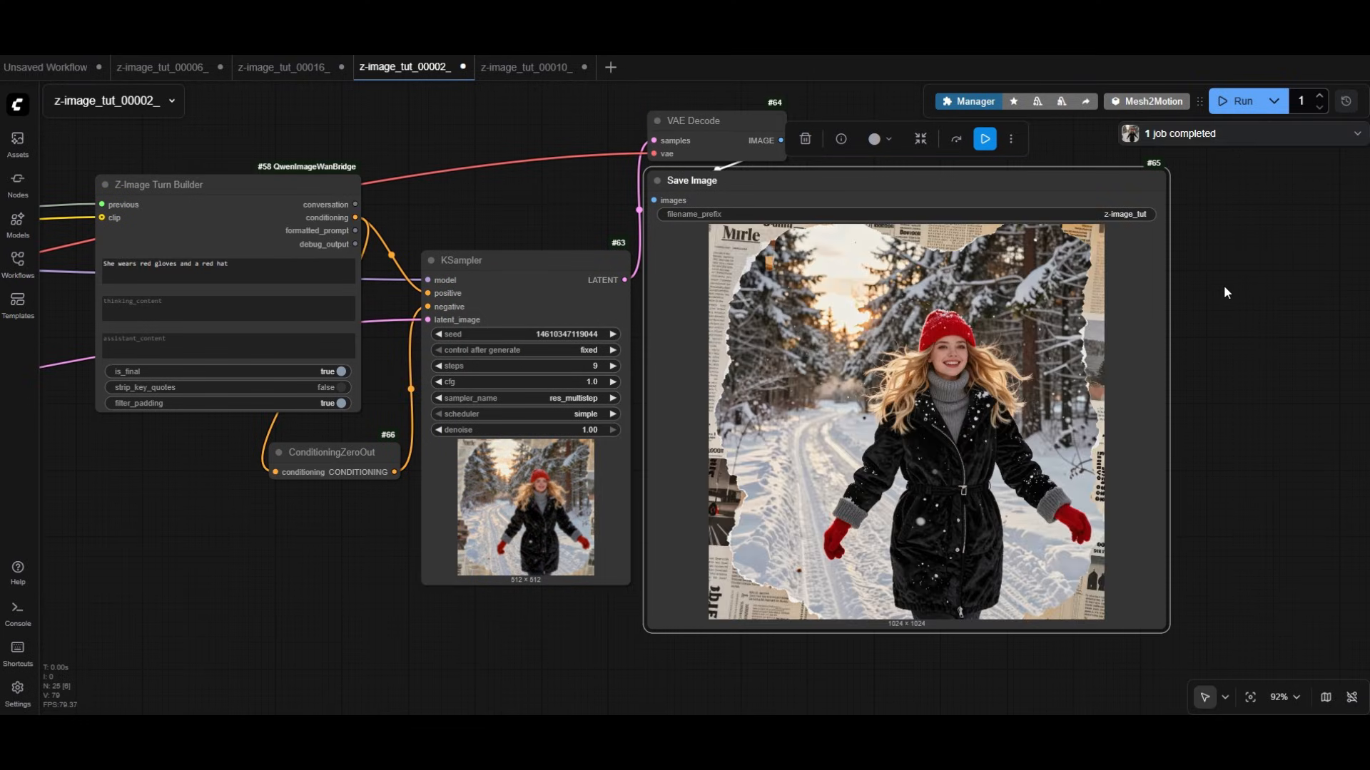
# Step: Set the Turn Builder's thinking content to "Keep the rest of the image intact", regenerate the image and compare it with the original
pyautogui.scroll(2, 1223, 284)
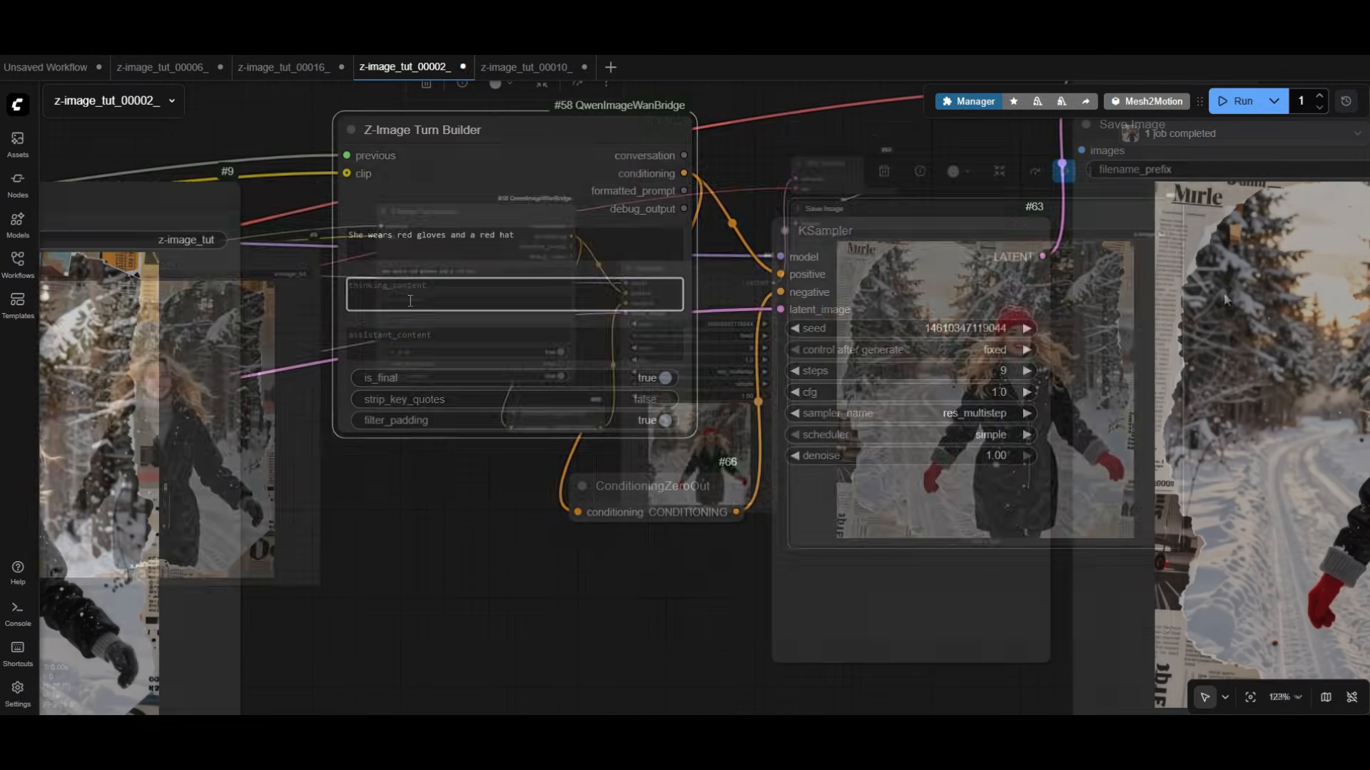
pyautogui.write('Ke')
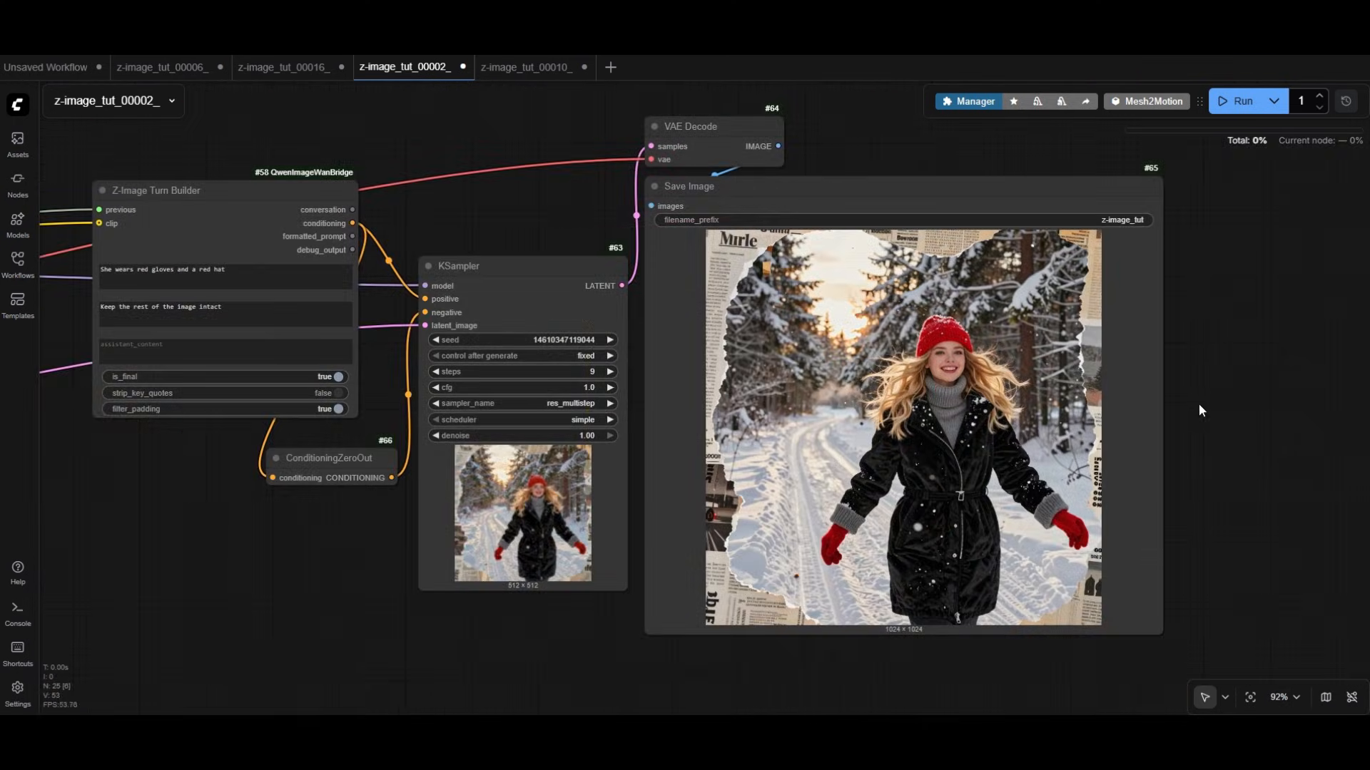
pyautogui.scroll(-6, 1154, 416)
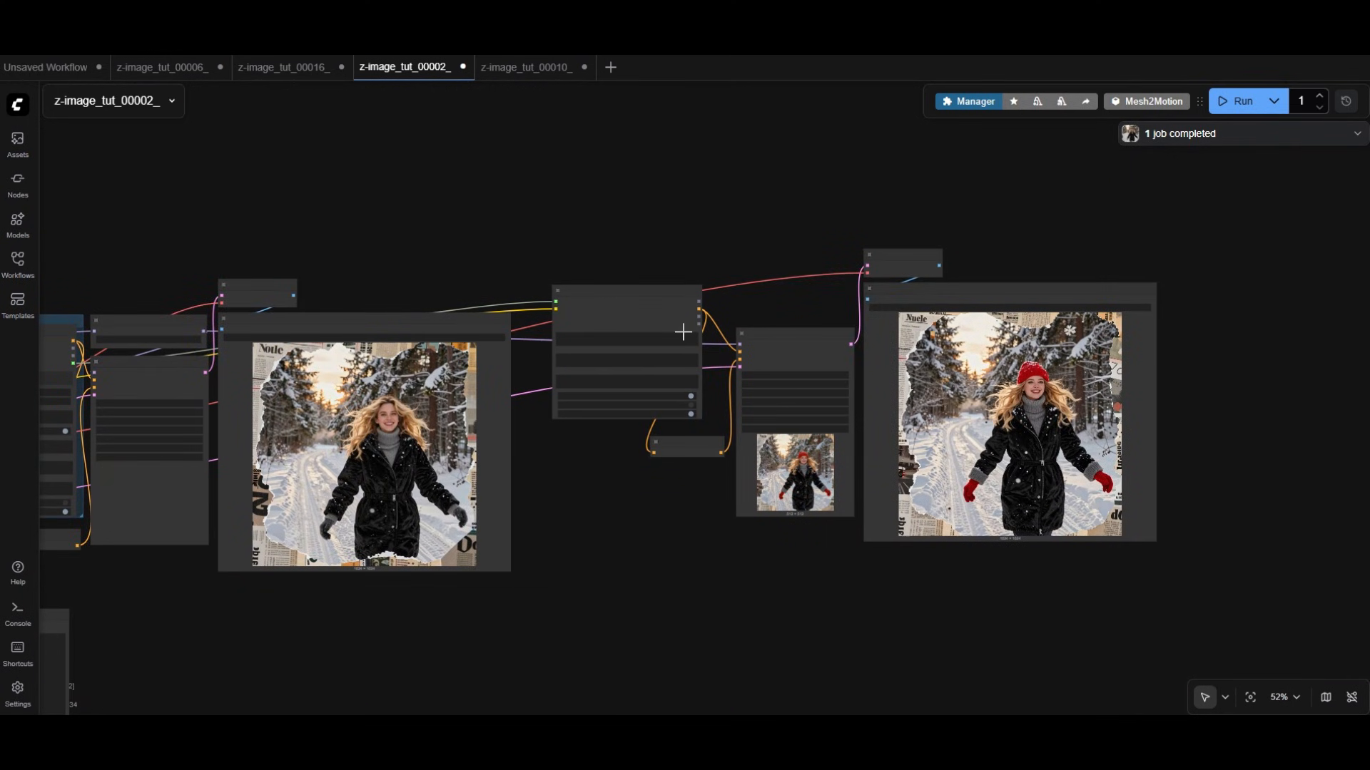
# Step: Duplicate the Turn Builder, ConditioningZeroOut, KSampler, VAE Decode and Save Image branch, keeping its links, and place the copy beyond the second Save Image node
pyautogui.scroll(5, 683, 332)
pyautogui.moveTo(760, 239); pyautogui.dragTo(554, 214)
pyautogui.scroll(-9, 514, 206)
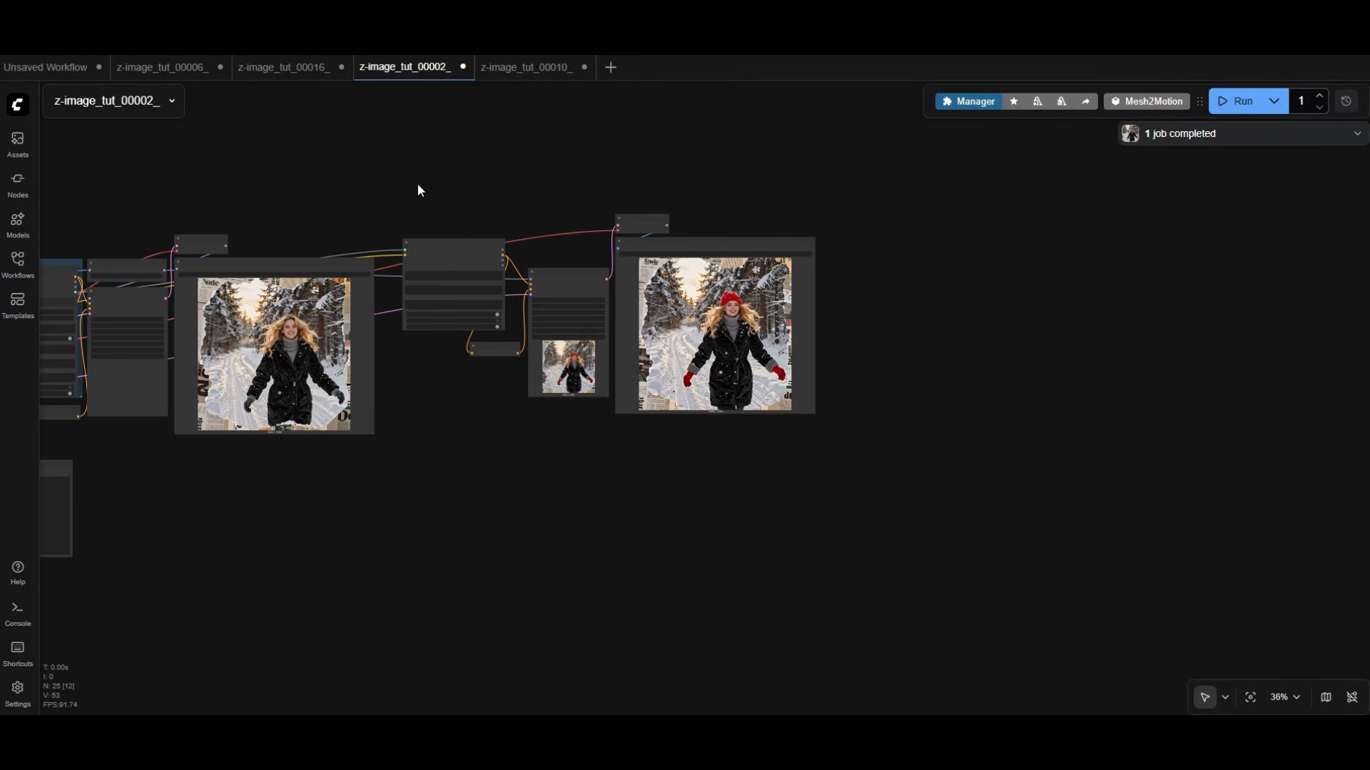
pyautogui.moveTo(429, 170); pyautogui.dragTo(762, 448)
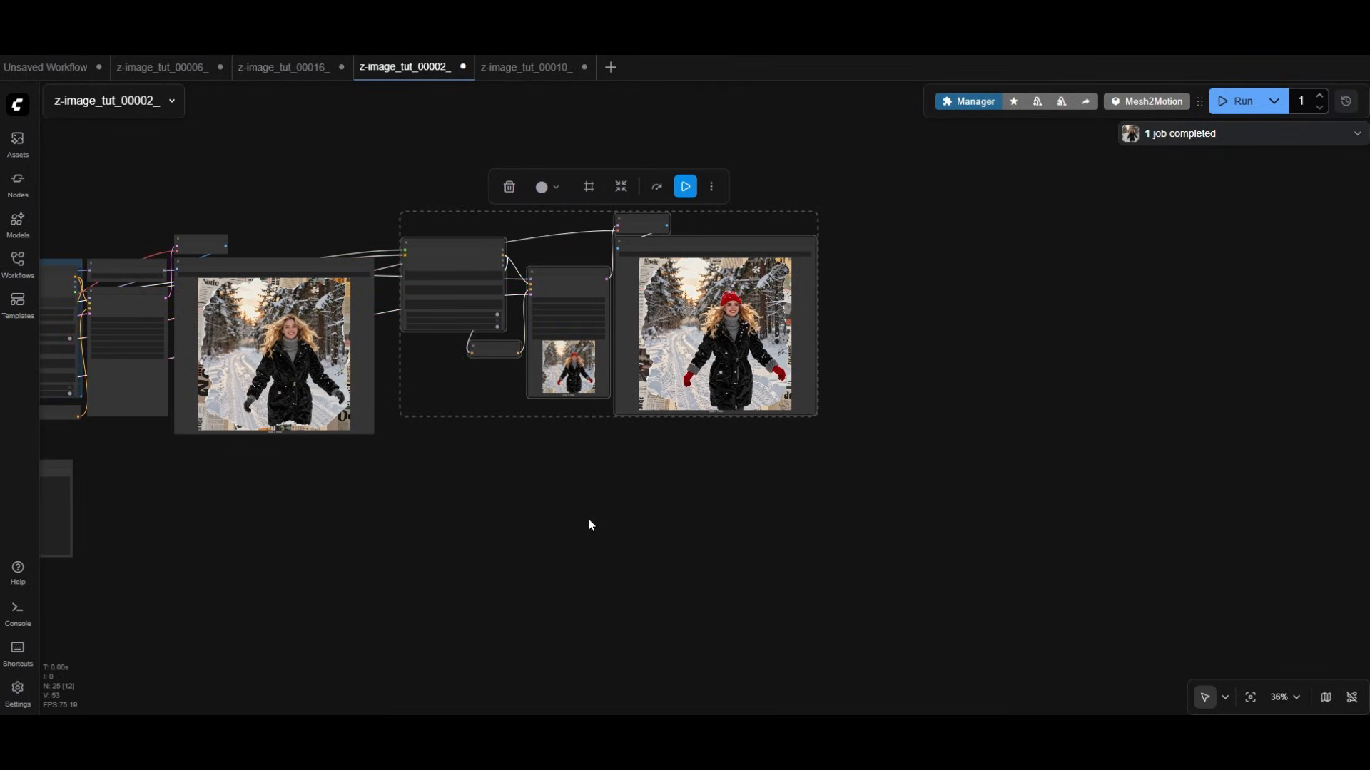
pyautogui.click(606, 525)
pyautogui.moveTo(676, 564); pyautogui.dragTo(887, 248)
pyautogui.click(602, 142)
# Step: Connect the first Turn Builder's conversation output to the copied Turn Builder's previous input
pyautogui.scroll(5, 513, 232)
pyautogui.moveTo(513, 232); pyautogui.dragTo(325, 187)
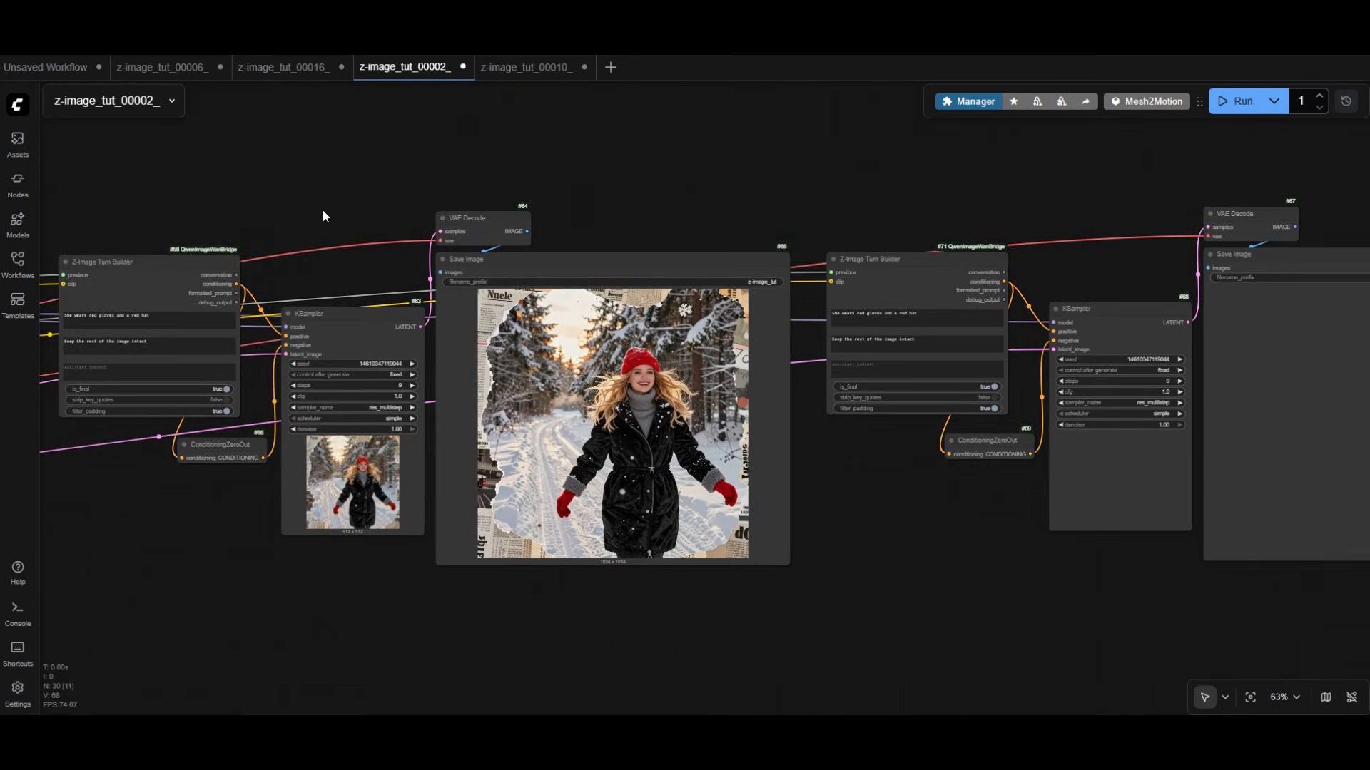
pyautogui.scroll(2, 322, 208)
pyautogui.moveTo(218, 286); pyautogui.dragTo(955, 270)
pyautogui.scroll(-2, 999, 194)
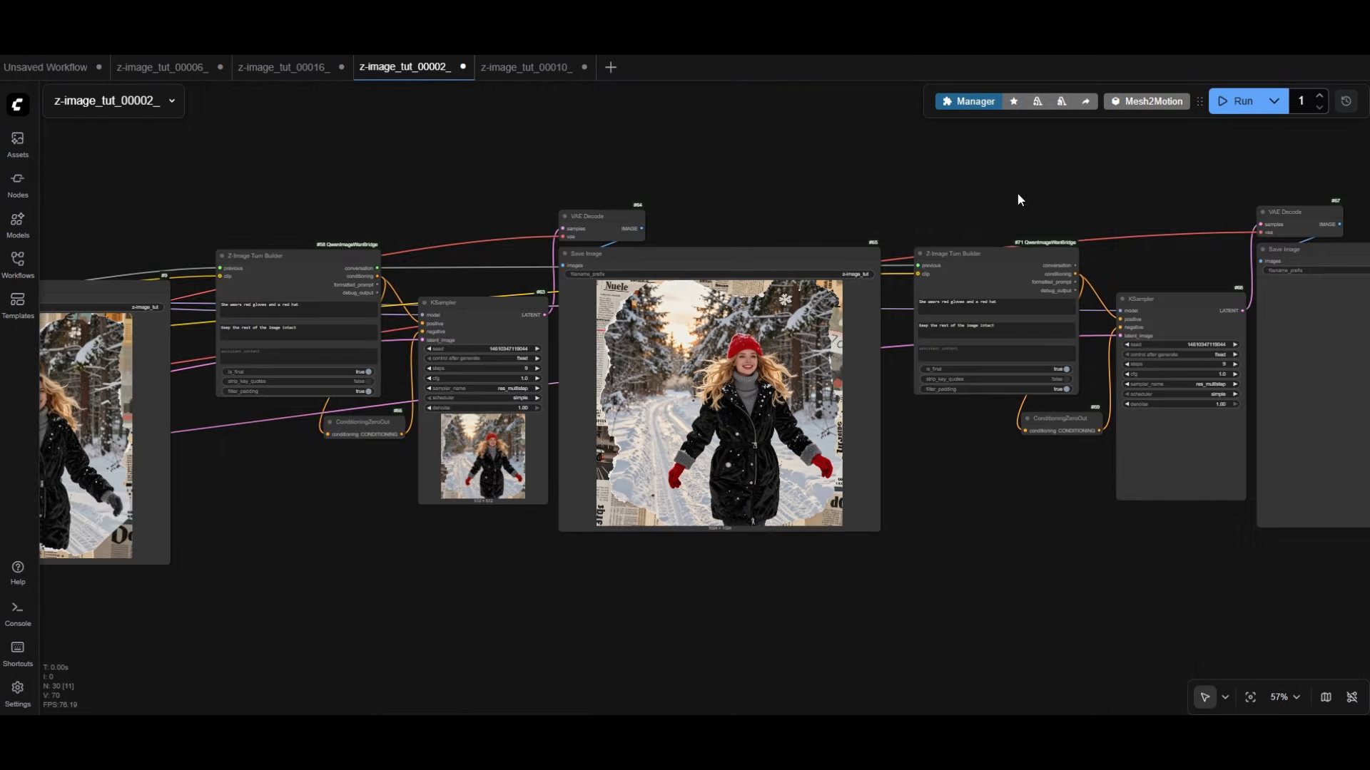
# Step: Set the copied Turn Builder's user prompt to "Add Christmas decorations: red, blue and green ball ornaments, big Christmas candles, cartoonish snowman"
pyautogui.press('BackSpace')
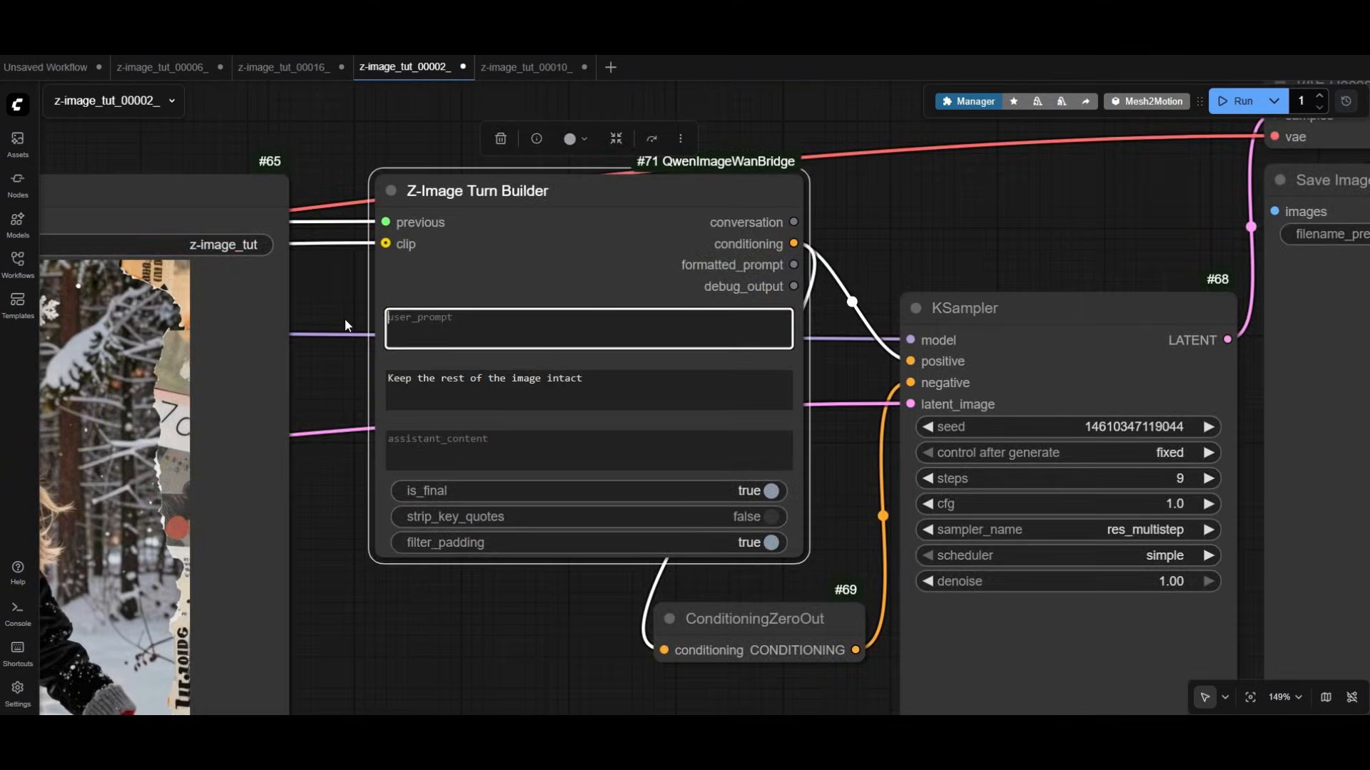
pyautogui.write('Add Christmas decorations: red, blue and green ball ornaments, big Christmas candles, ')
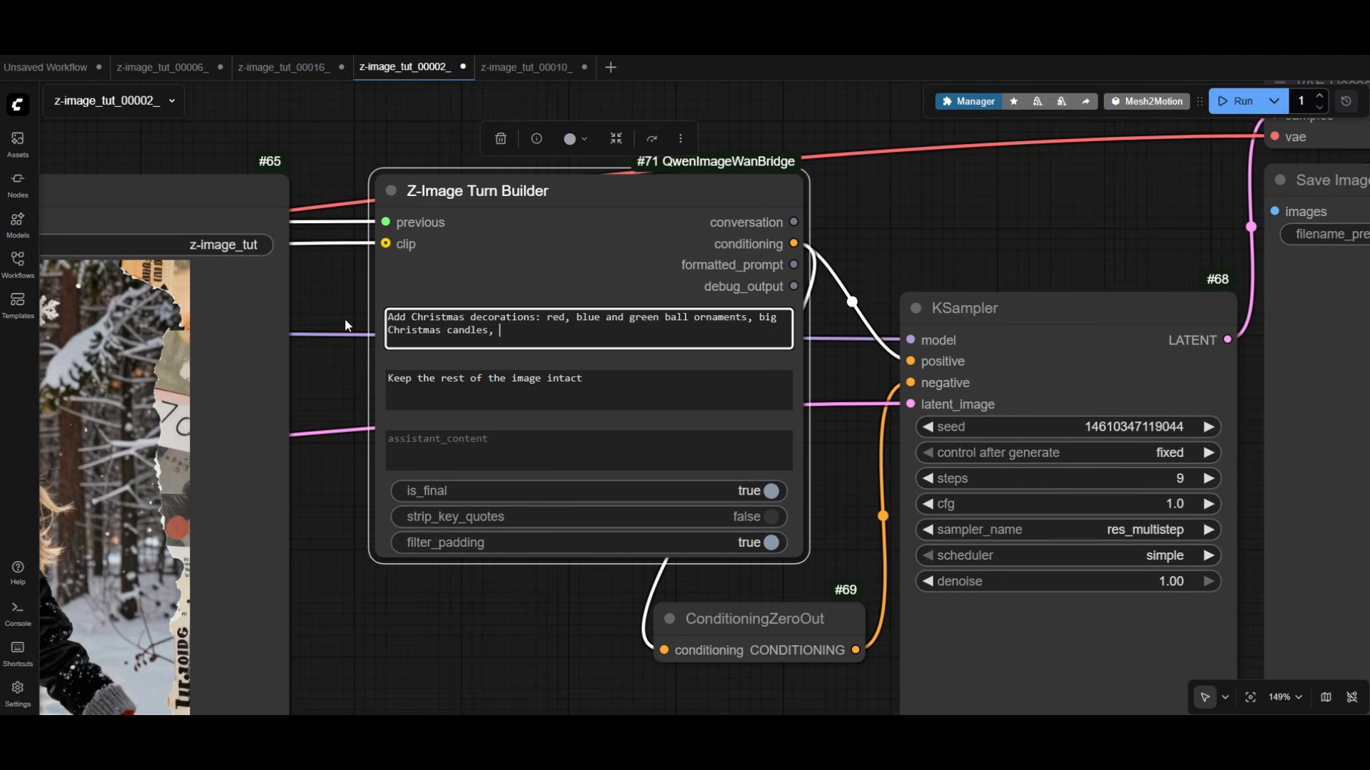
pyautogui.write('cartoonish snowman')
# Step: Describe the placement in the thinking content: "A pack of reendeers are walking behind the lady", ornaments on the top, candle on the top right
pyautogui.press('Tab')
pyautogui.write('A pack o')
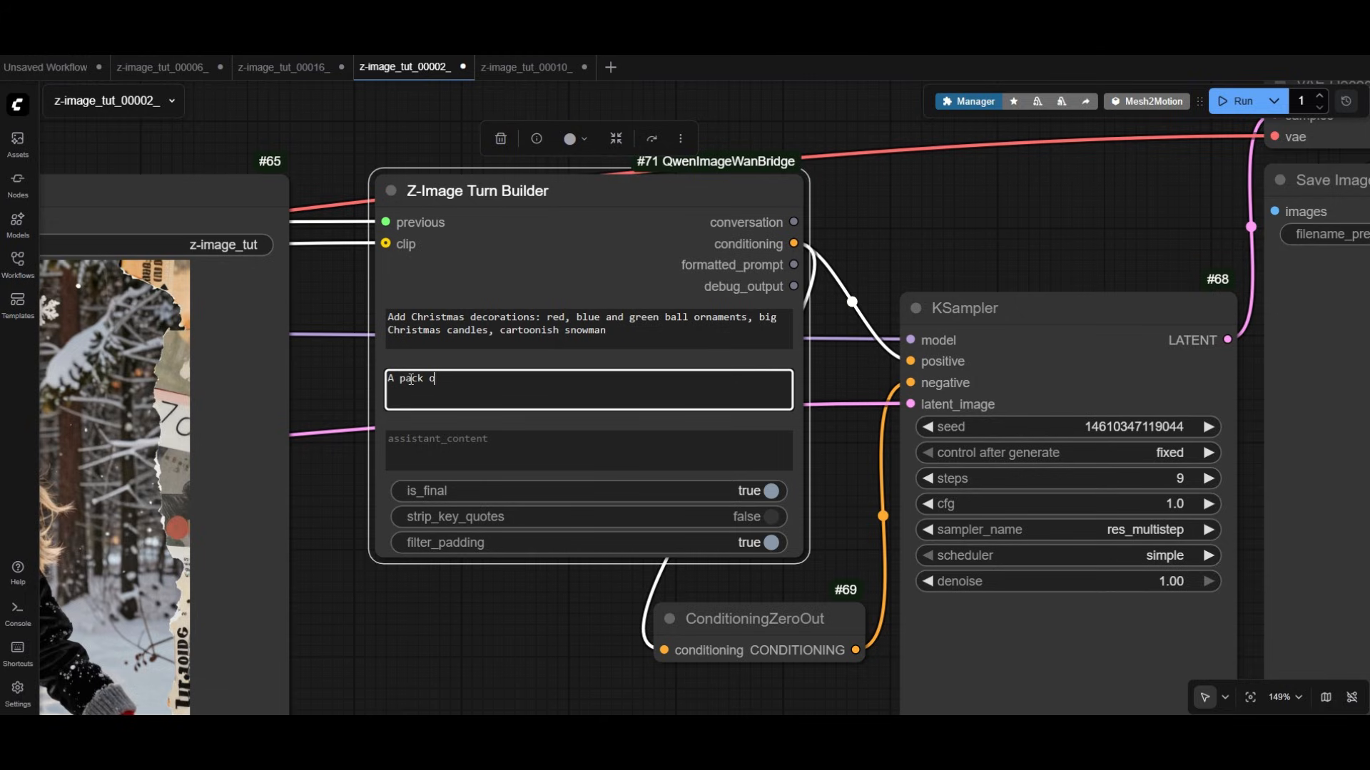
pyautogui.write('f reend')
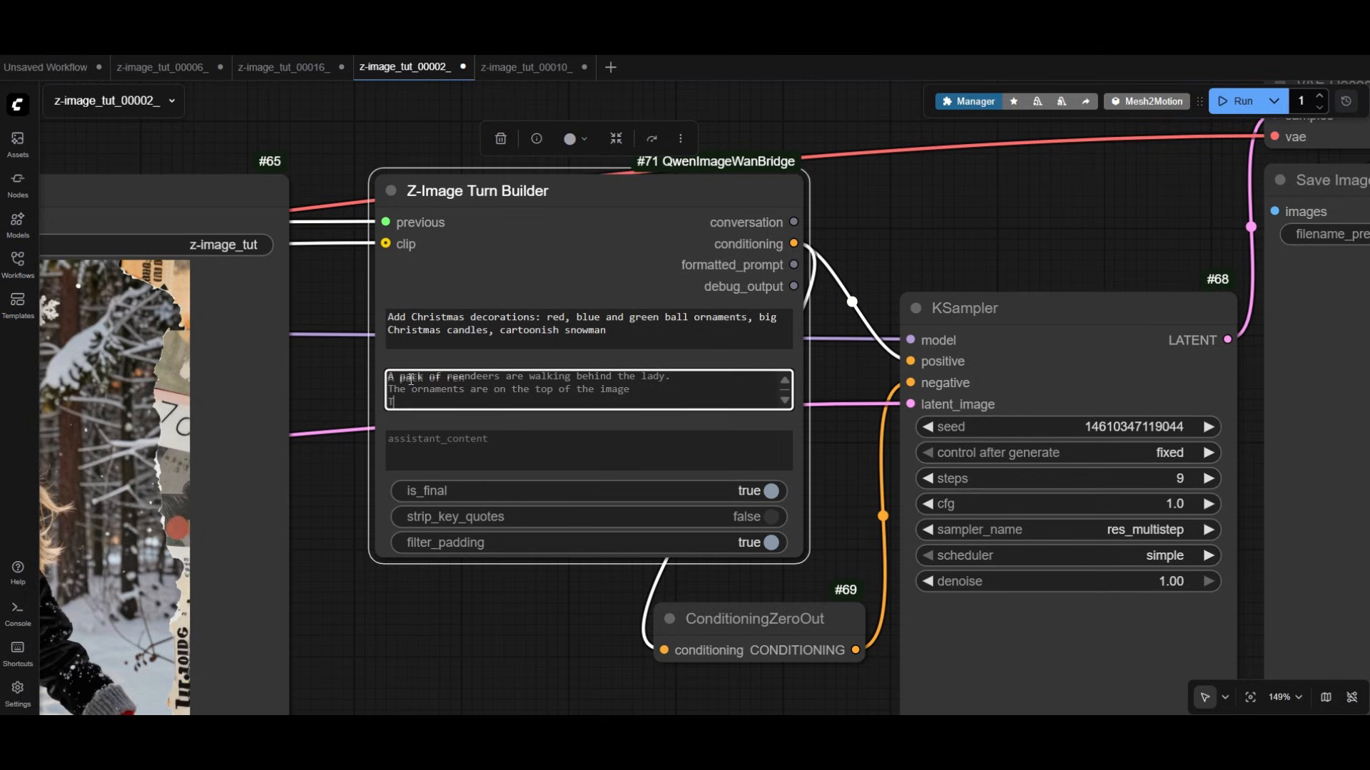
pyautogui.write('The ornaments are on the top of the image')
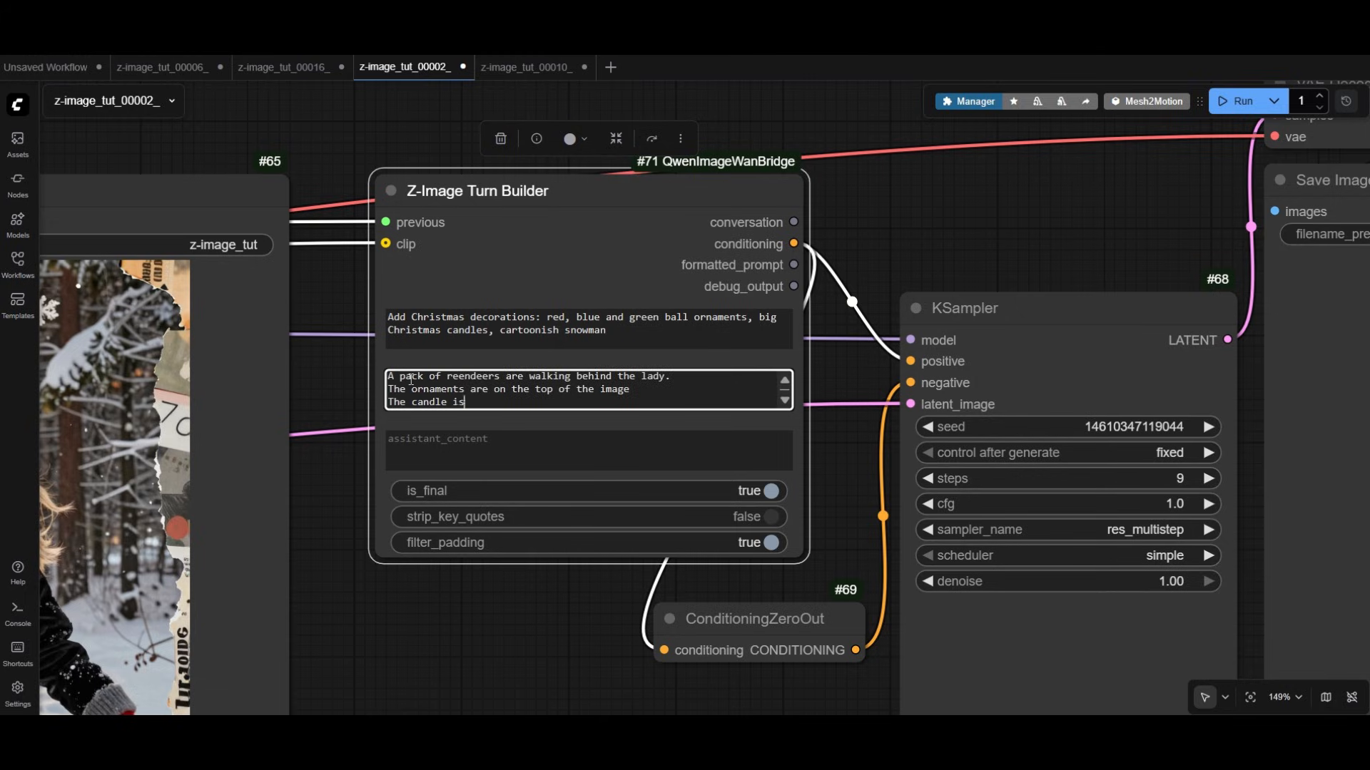
# Step: Run the workflow up to the last Save Image node and inspect the generated Christmas collage
pyautogui.click(970, 157)
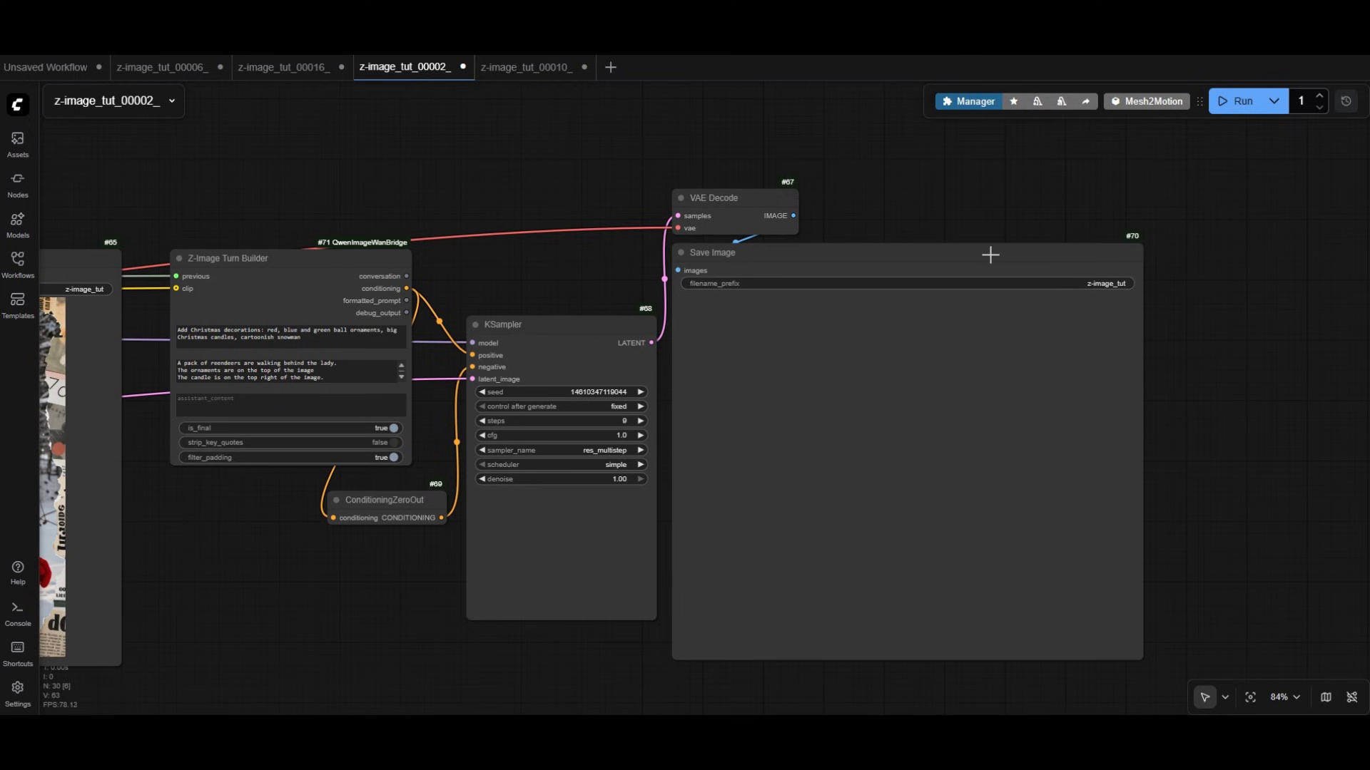
pyautogui.click(986, 251)
pyautogui.click(985, 212)
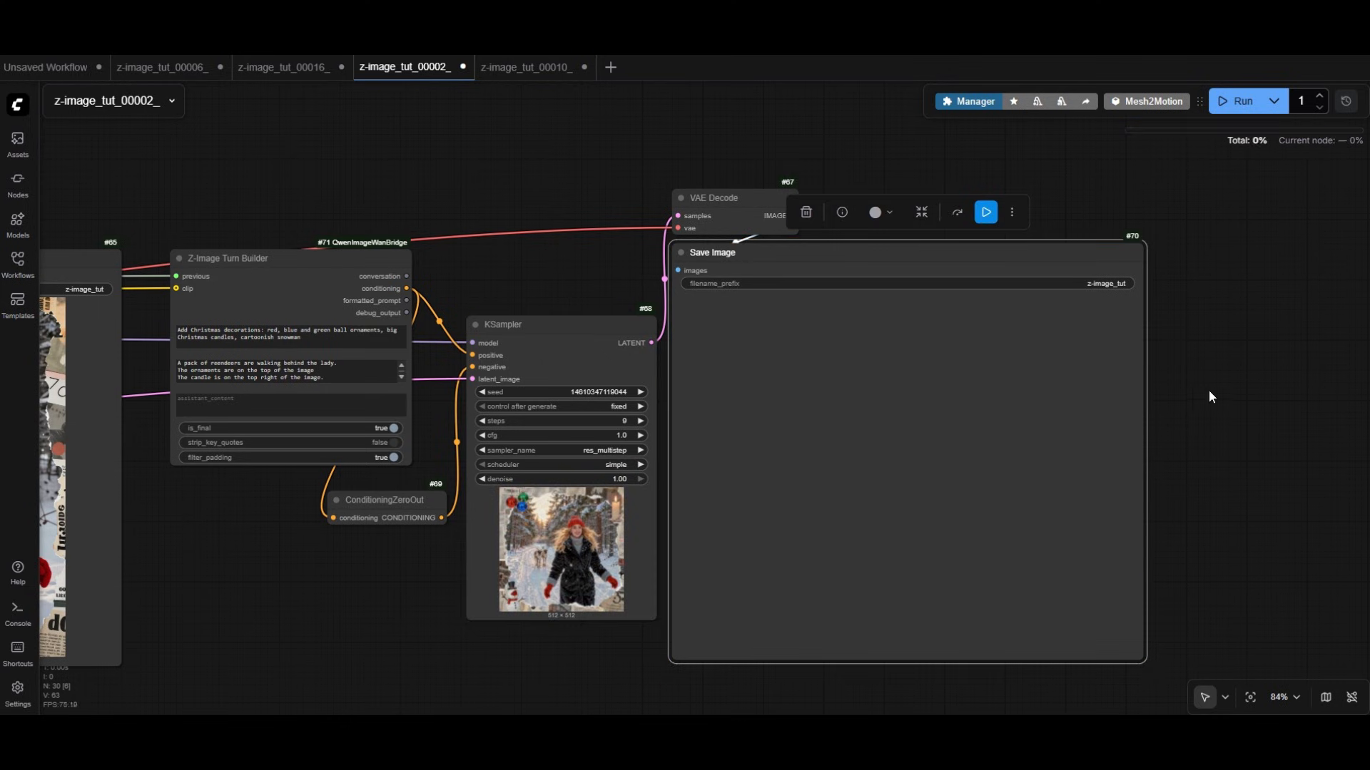
pyautogui.moveTo(1208, 395); pyautogui.dragTo(1111, 385)
pyautogui.scroll(5, 1112, 421)
pyautogui.scroll(-2, 1113, 429)
pyautogui.rightClick(1112, 429)
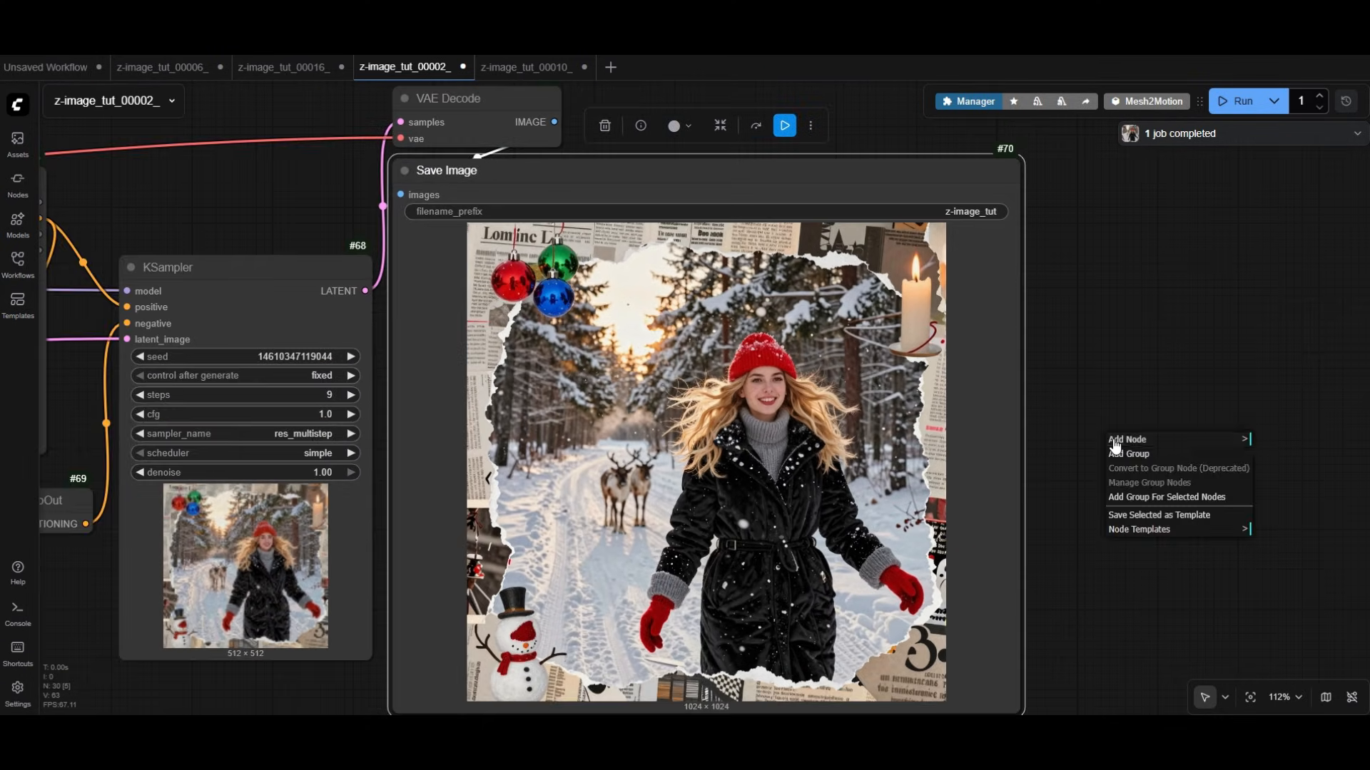
pyautogui.click(1114, 295)
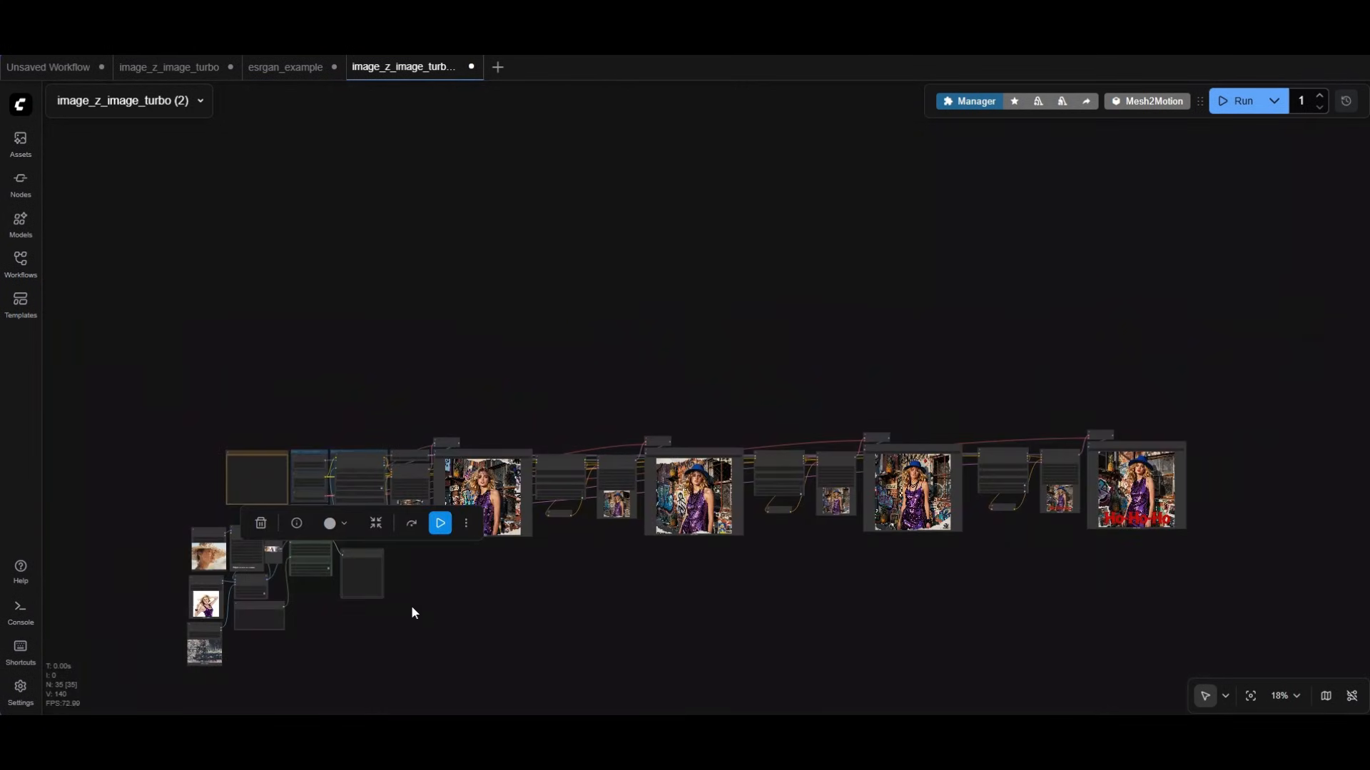
# Step: Examine the image_z_image_turbo (2) workflow's title-adding Turn Builder and its generated "Z-Image Turbo" images
pyautogui.scroll(8, 211, 597)
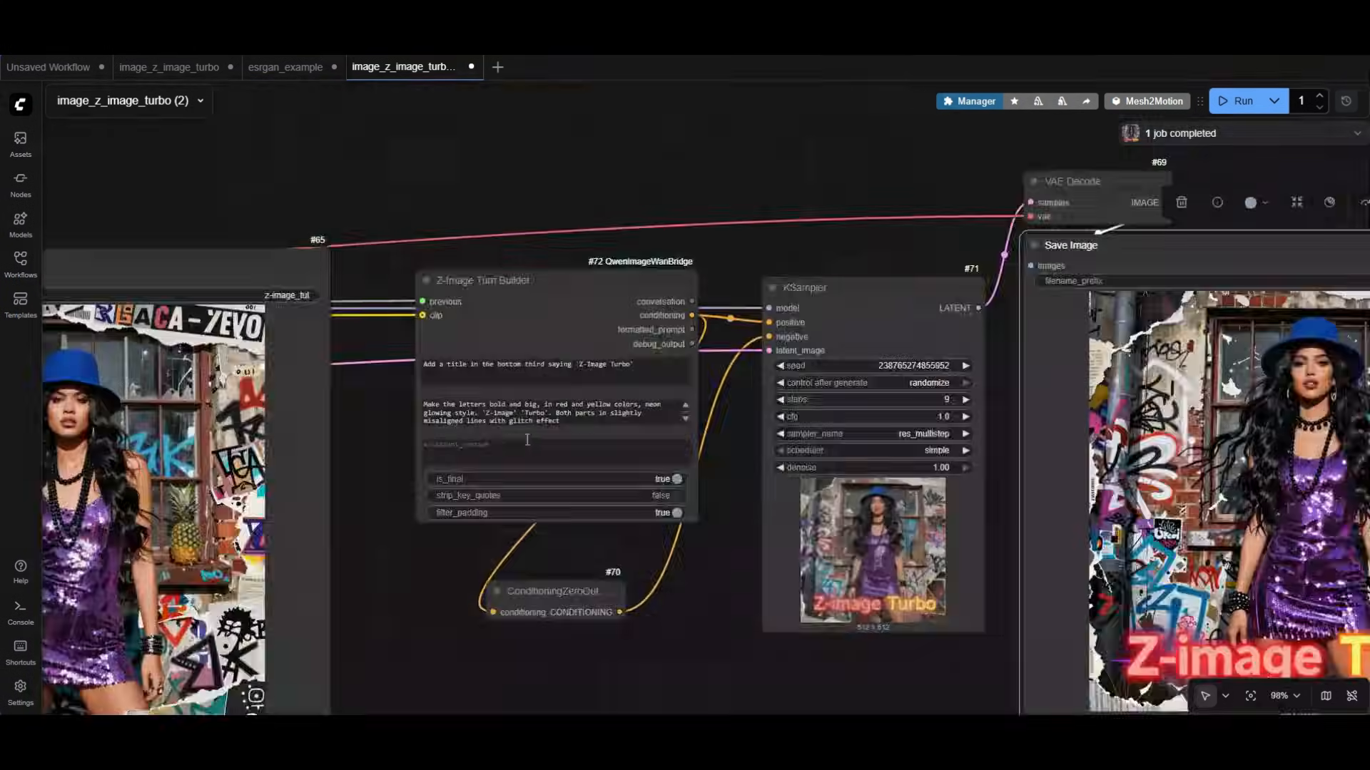
pyautogui.scroll(9, 527, 440)
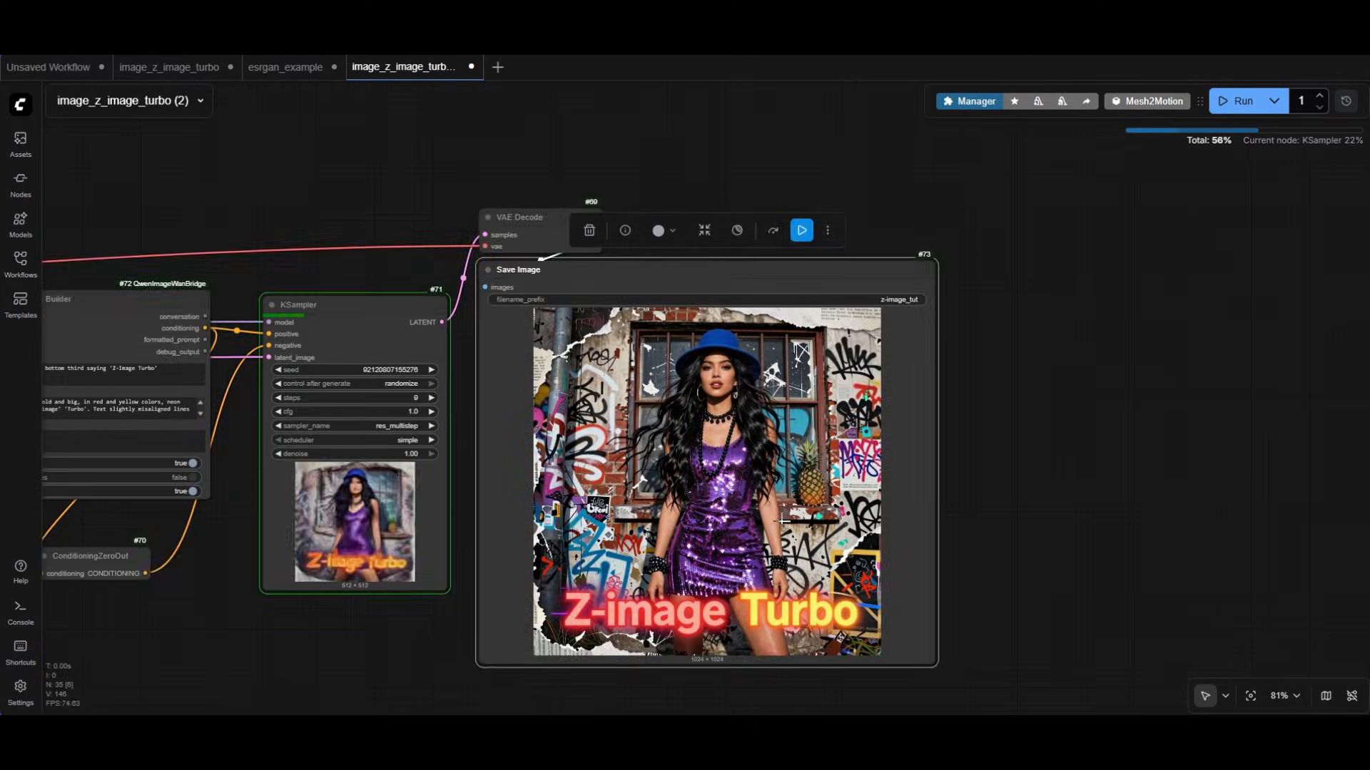
pyautogui.scroll(-2, 849, 428)
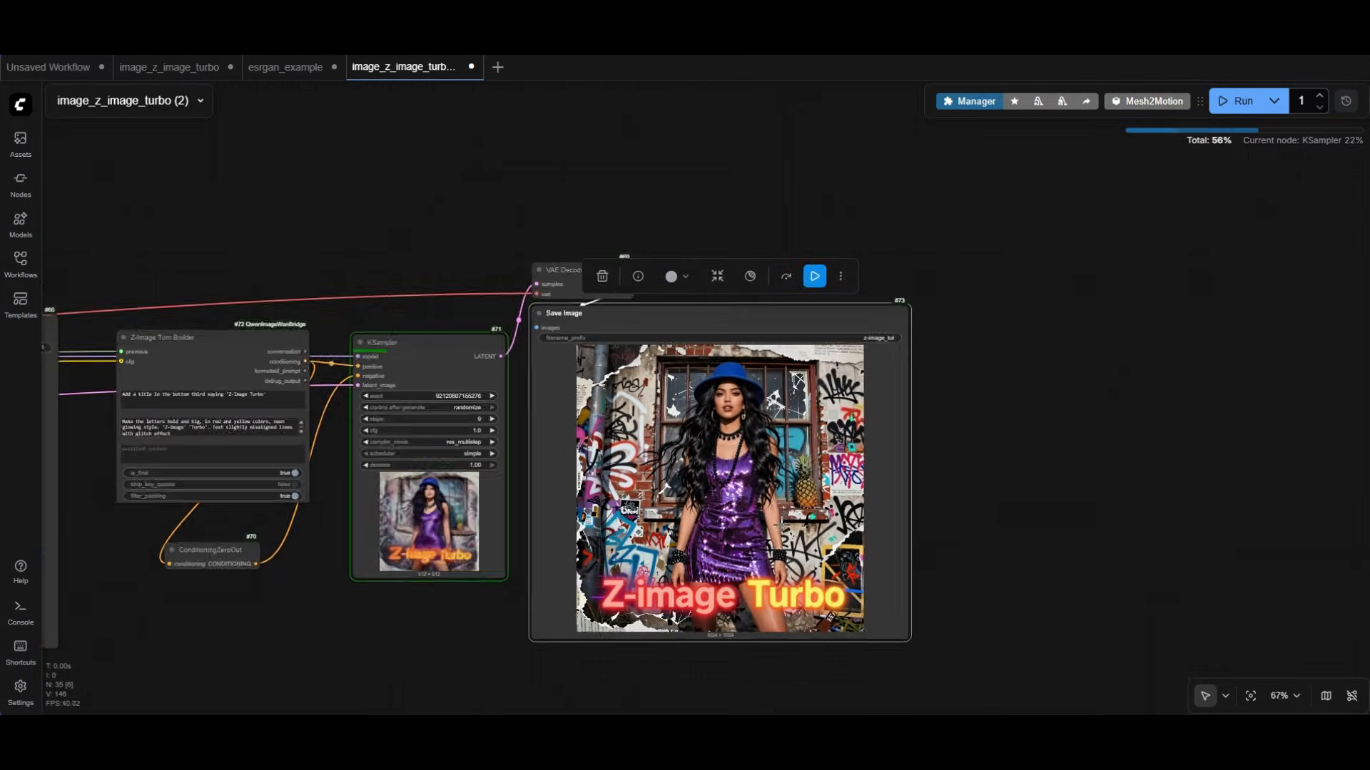
pyautogui.scroll(4, 700, 582)
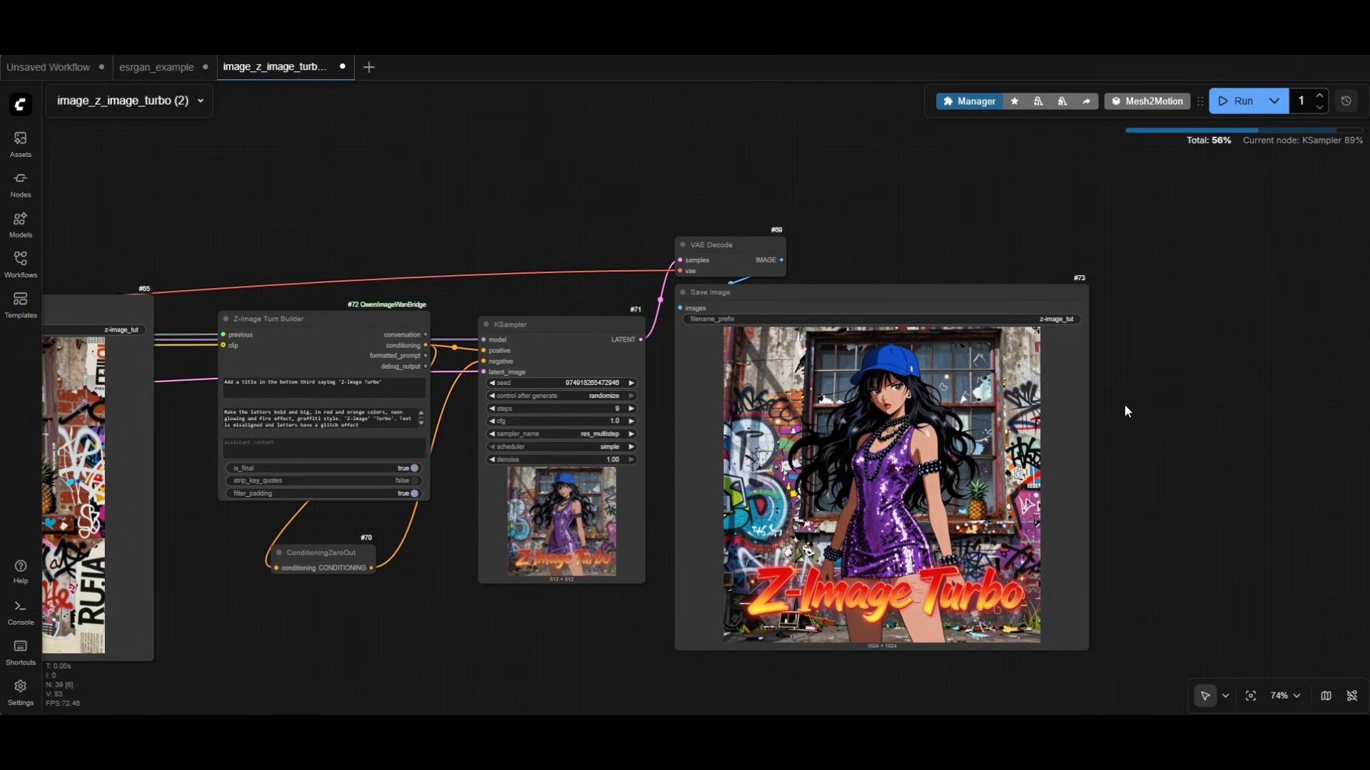
pyautogui.scroll(-2, 1120, 427)
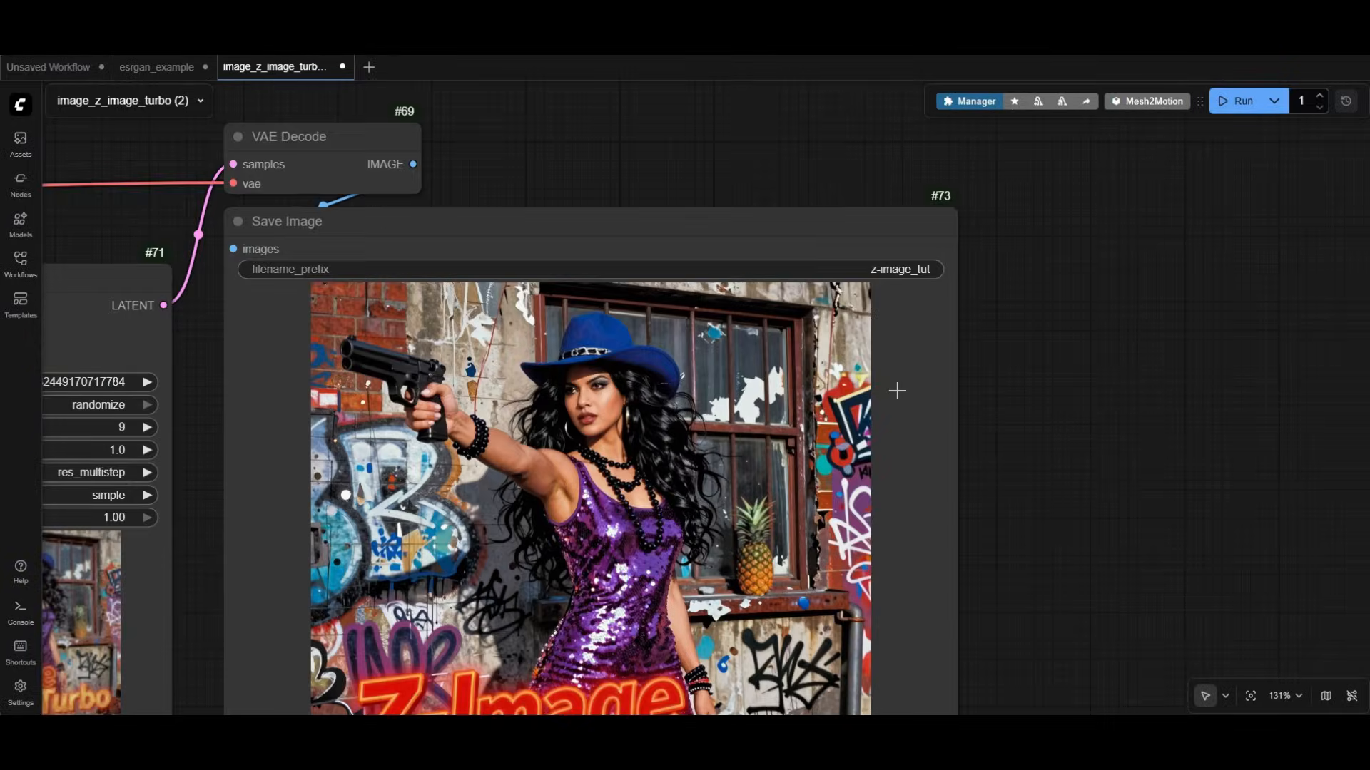
pyautogui.scroll(-5, 897, 390)
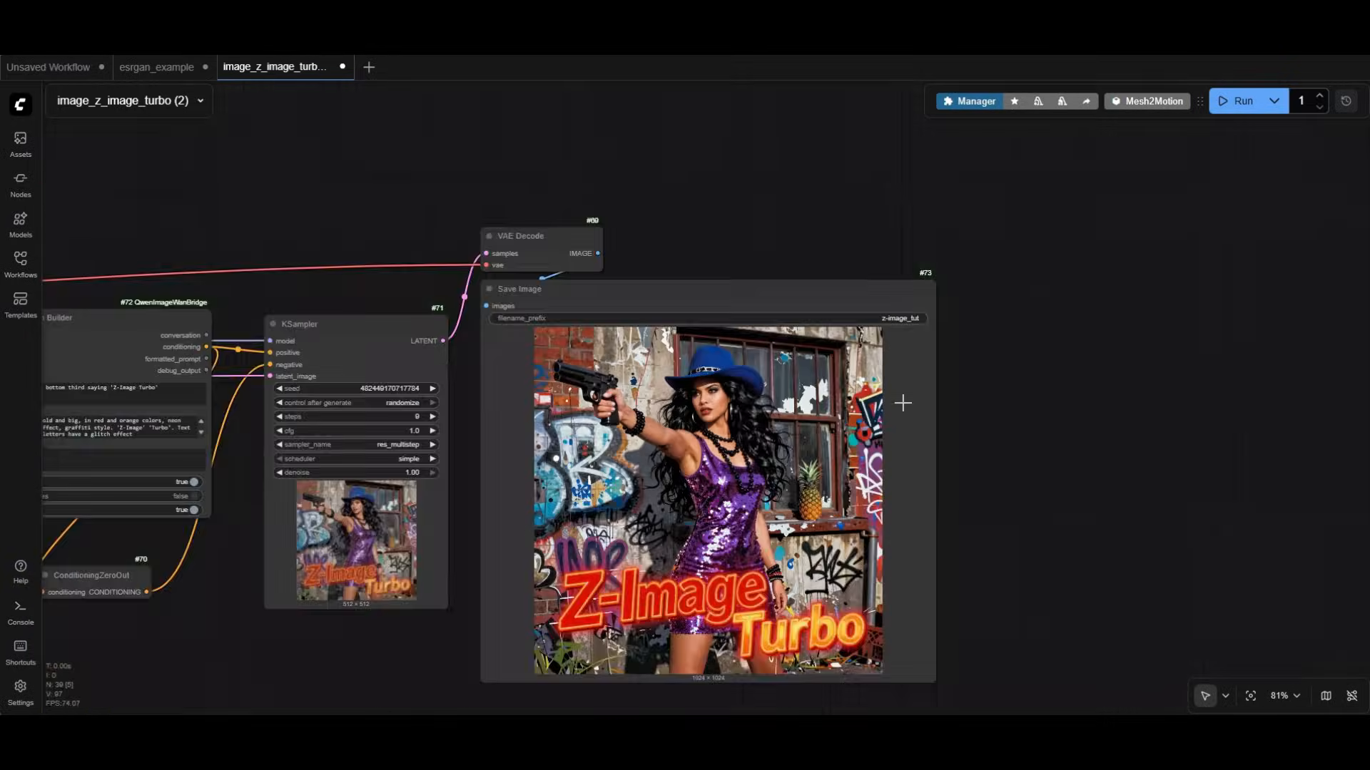